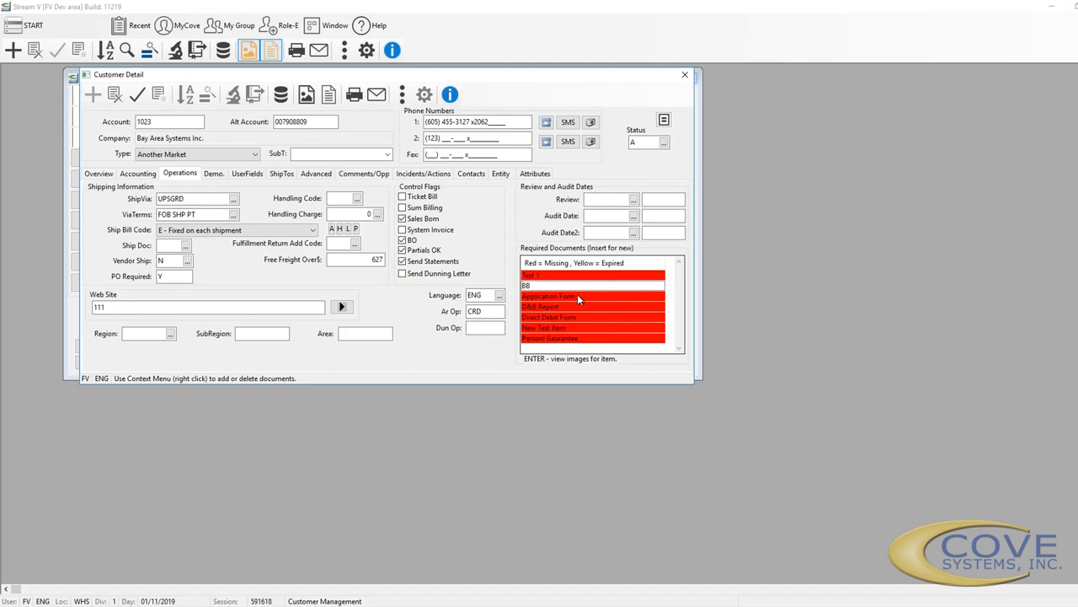
# View the entry form for adding a new required document to the customer, and close it without adding one
pyautogui.rightClick(578, 297)
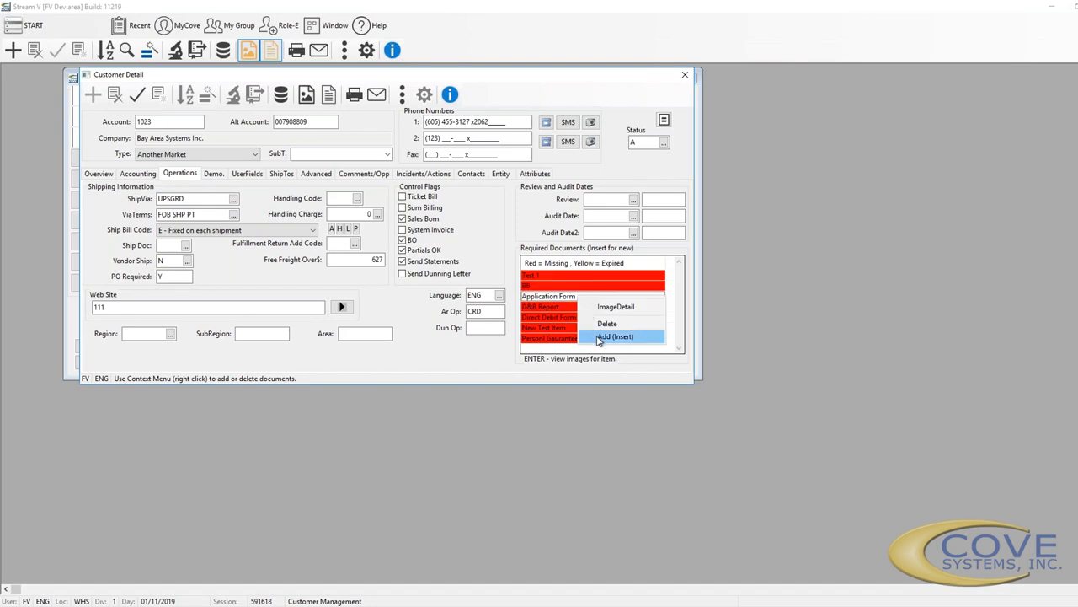
pyautogui.click(599, 337)
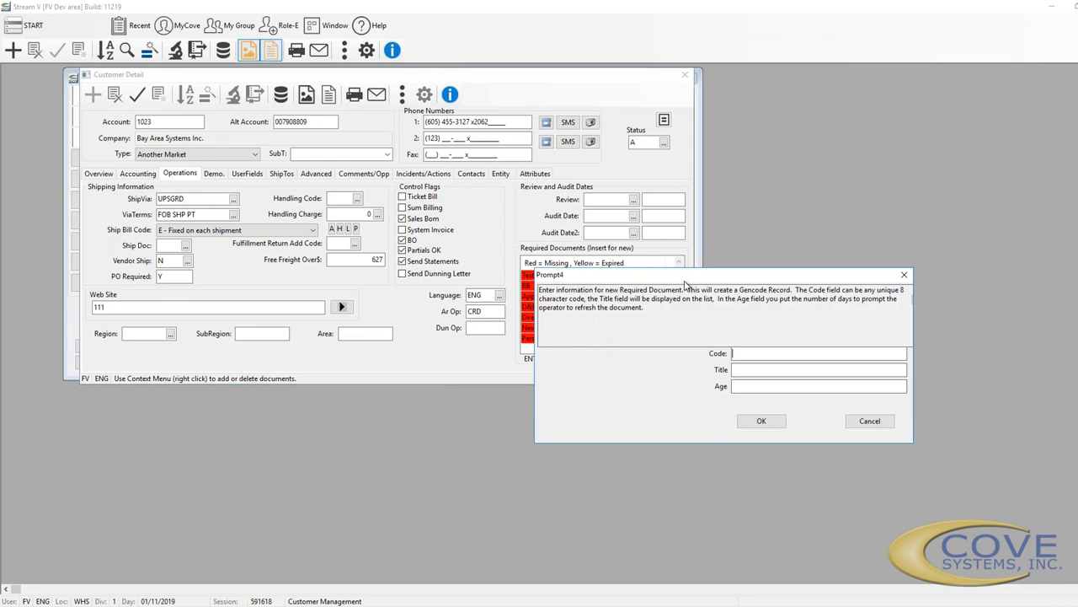
pyautogui.moveTo(687, 278); pyautogui.dragTo(681, 358)
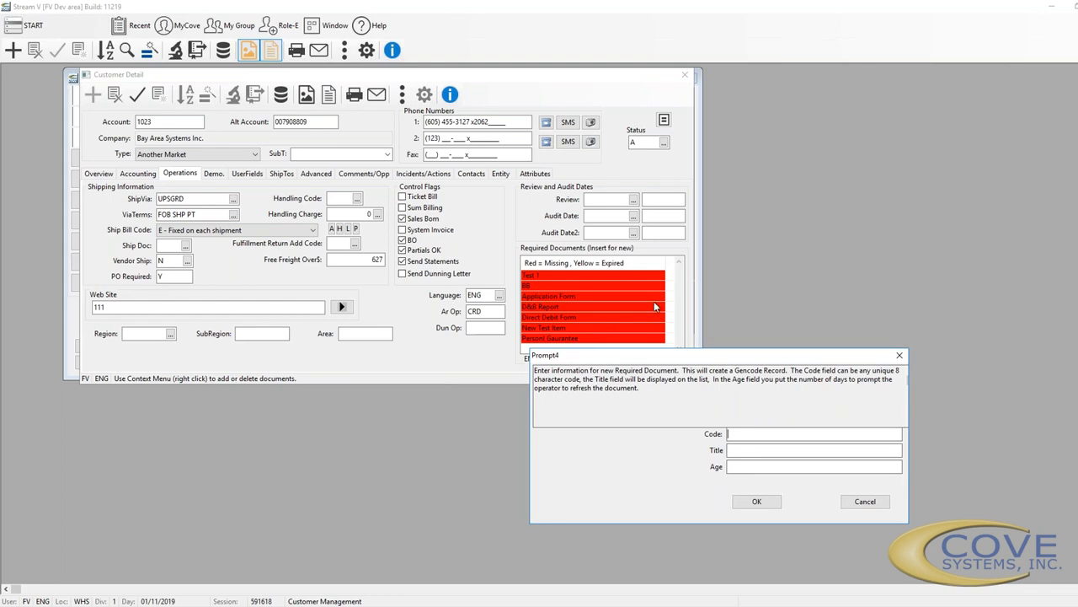
pyautogui.click(742, 470)
pyautogui.click(865, 502)
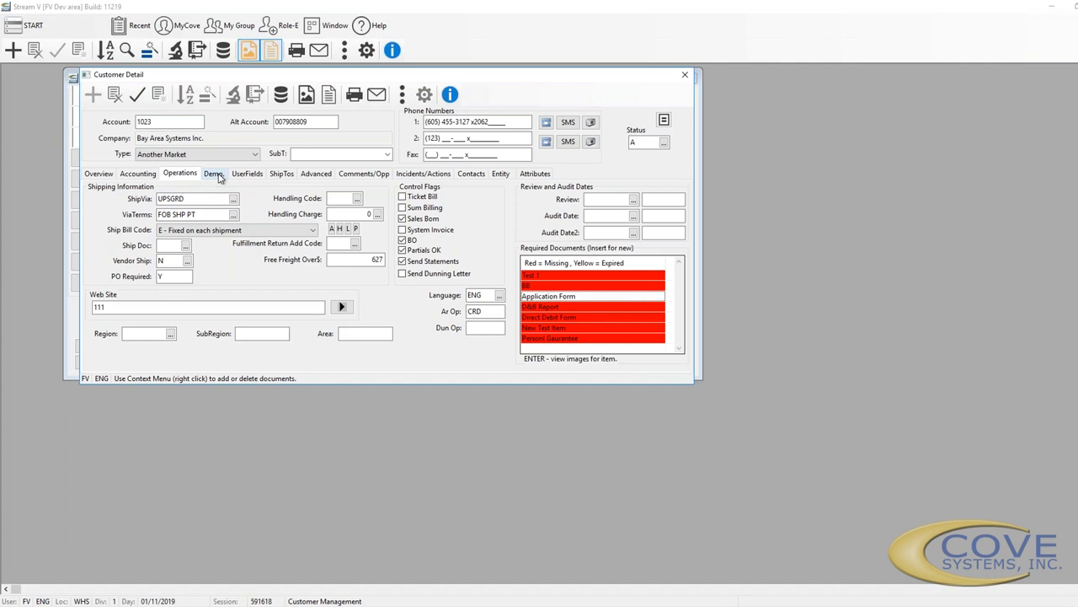
# Review the customer's demographic information, including the SIC and question set fields
pyautogui.click(214, 173)
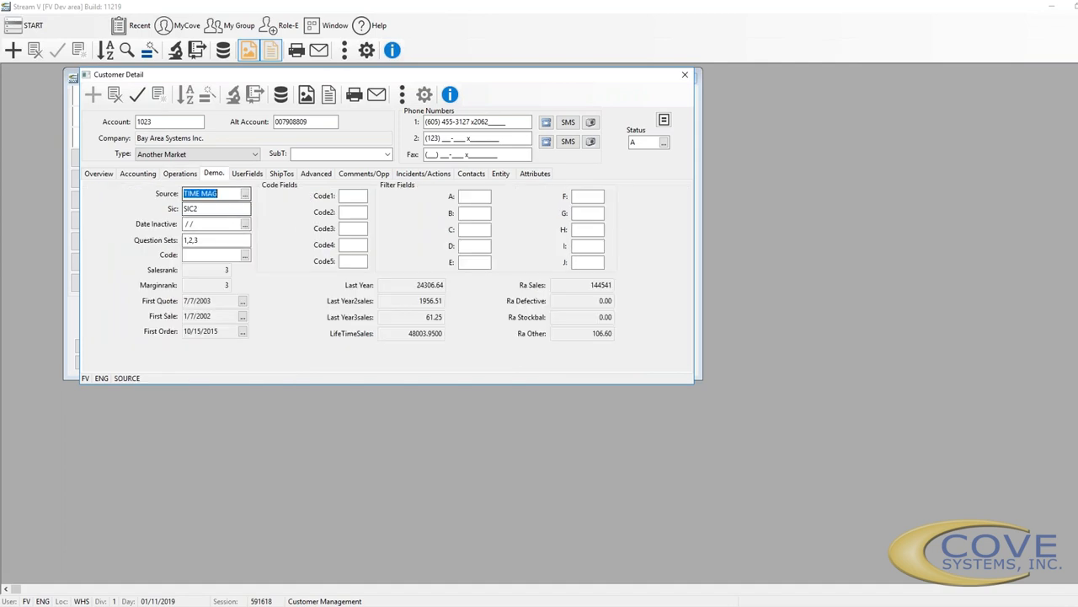
pyautogui.click(211, 210)
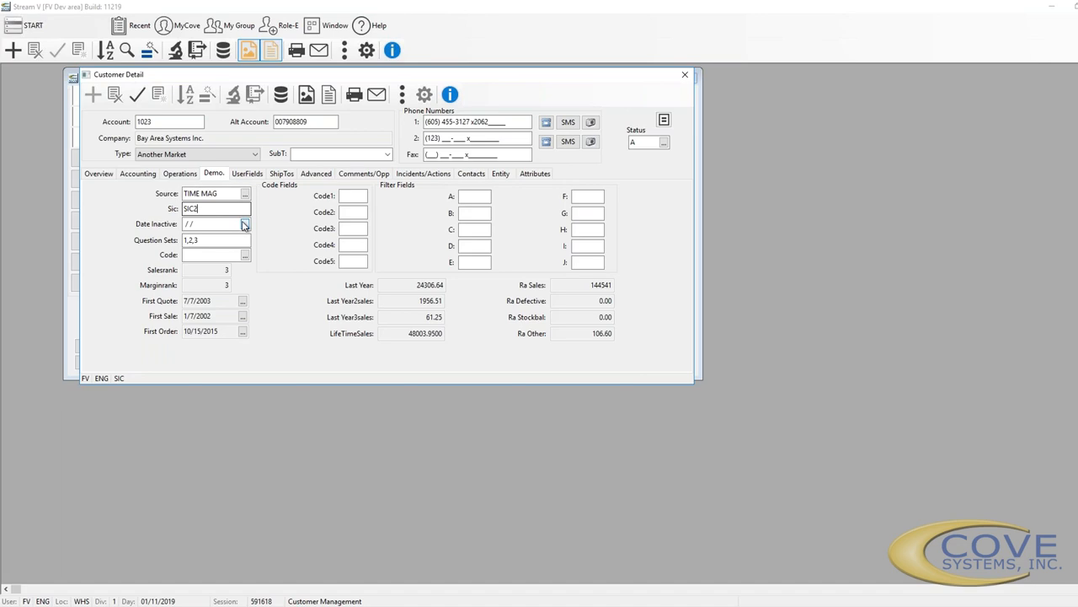
pyautogui.click(216, 241)
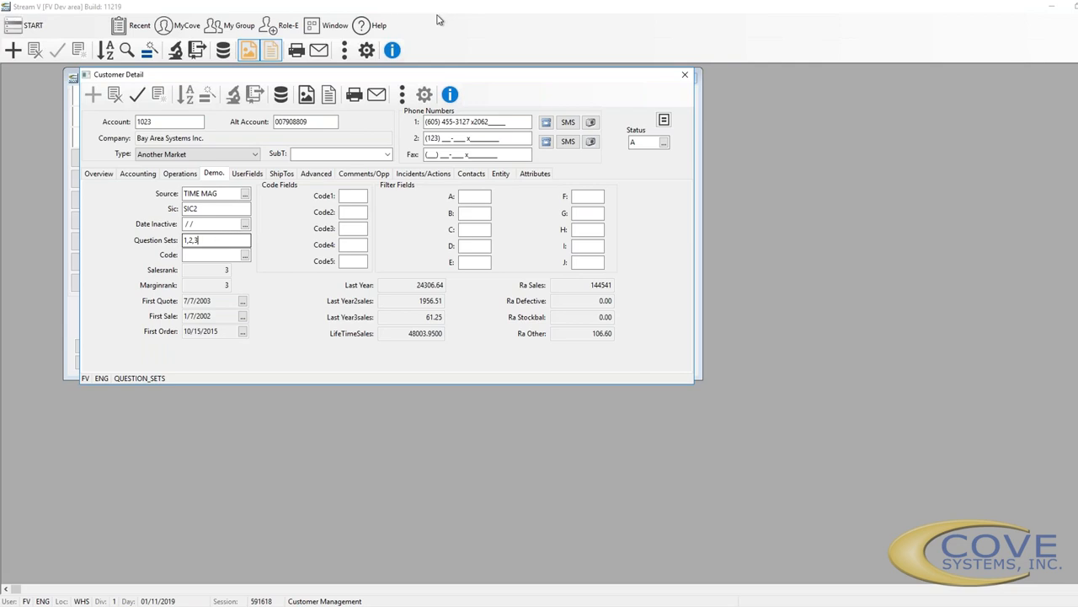
# Examine the profile questions and answers of Bay Area Systems Inc. with the lookup enlarged and the question column widened, and close it
pyautogui.click(449, 94)
pyautogui.moveTo(595, 107); pyautogui.dragTo(893, 178)
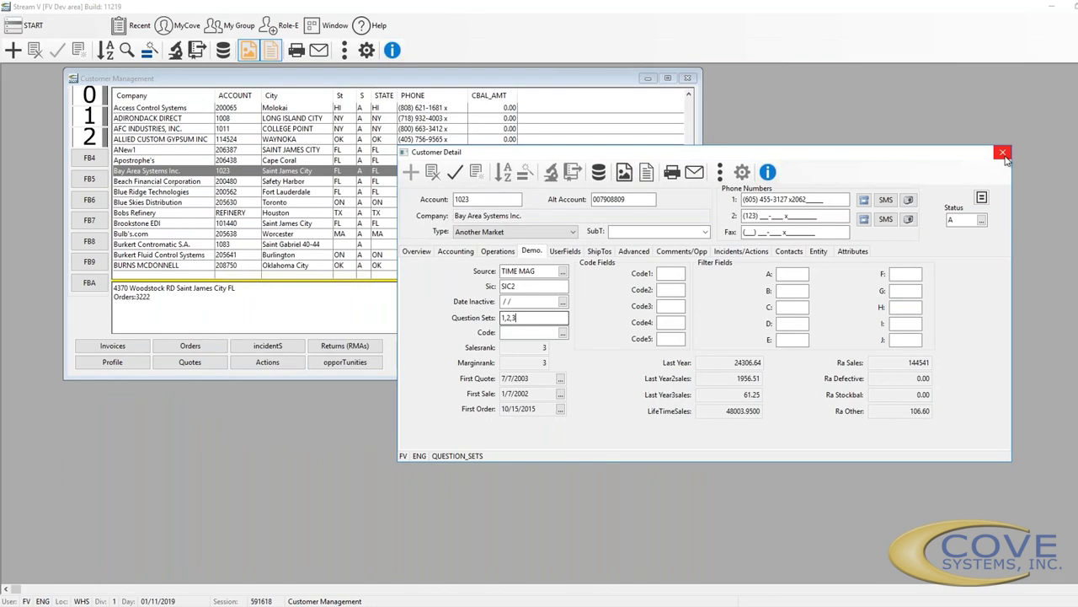
pyautogui.click(1002, 151)
pyautogui.click(132, 368)
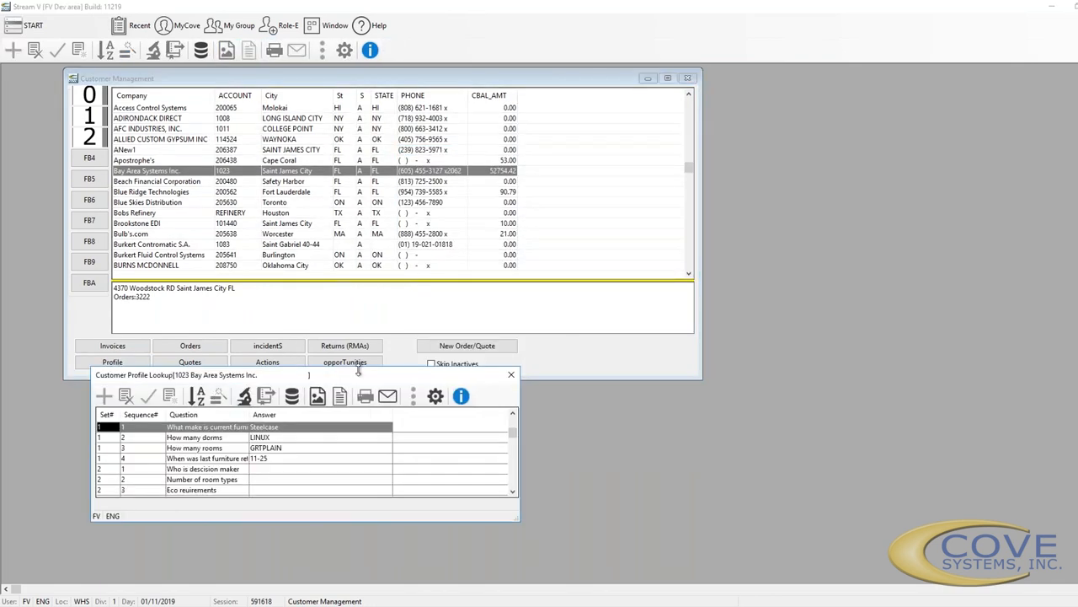
pyautogui.moveTo(371, 371); pyautogui.dragTo(605, 138)
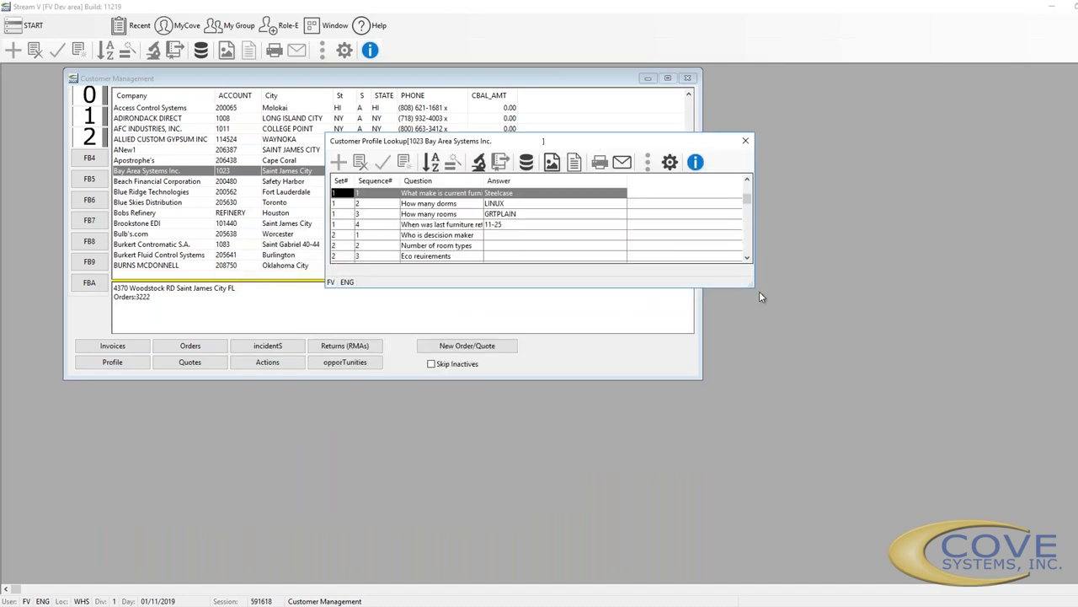
pyautogui.moveTo(751, 286); pyautogui.dragTo(799, 389)
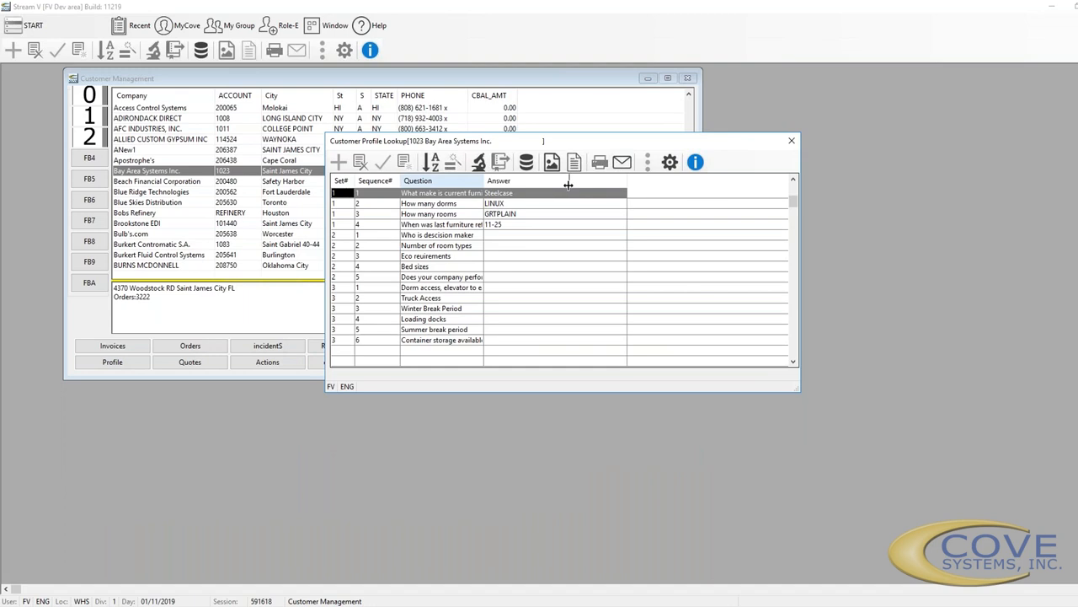
pyautogui.moveTo(569, 184); pyautogui.dragTo(569, 185)
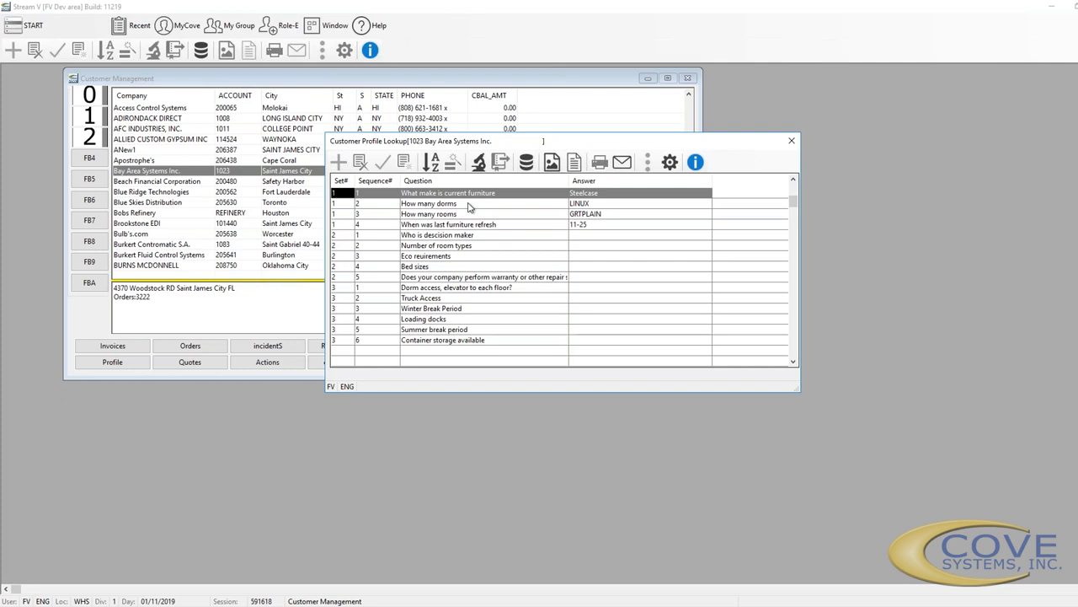
pyautogui.click(789, 142)
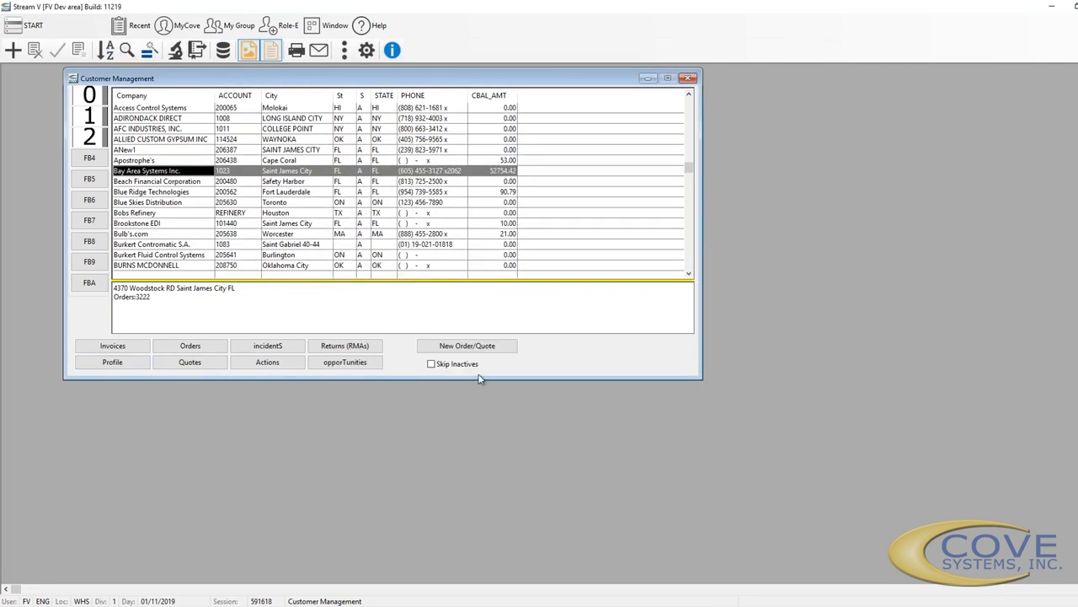
# Reopen the Bay Area Systems Inc. customer detail and inspect its demographic question sets and code fields, including the Code validation table
pyautogui.press('Return')
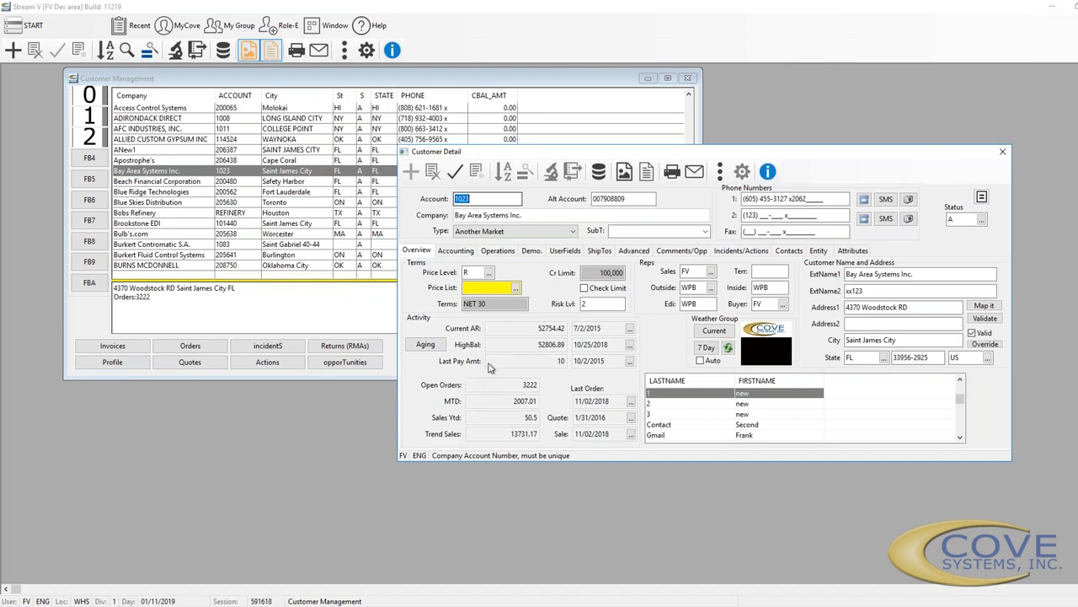
pyautogui.click(533, 251)
pyautogui.click(522, 316)
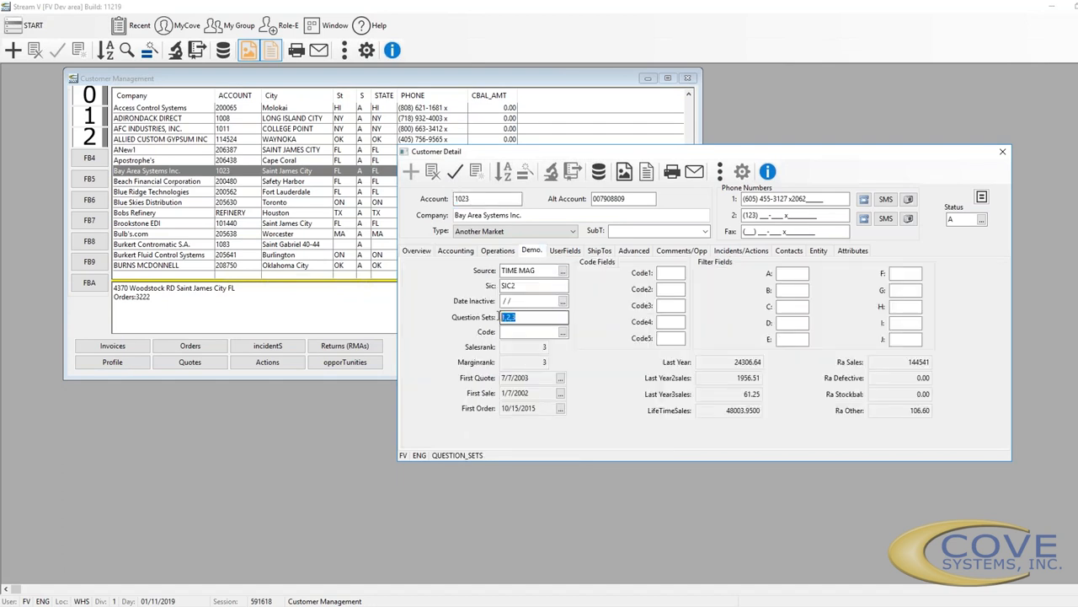
pyautogui.click(563, 332)
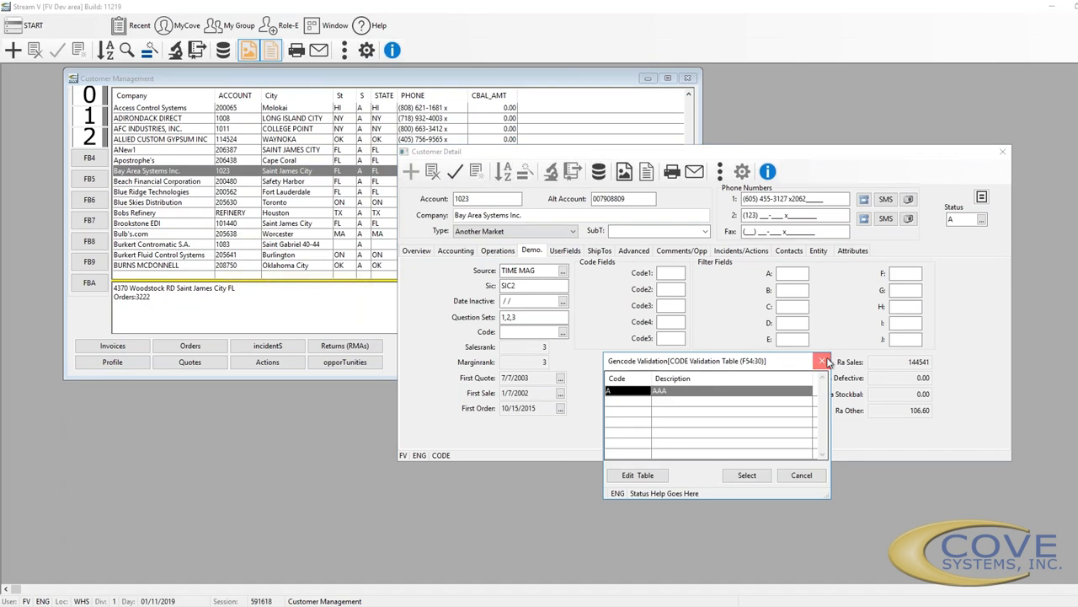
pyautogui.click(823, 360)
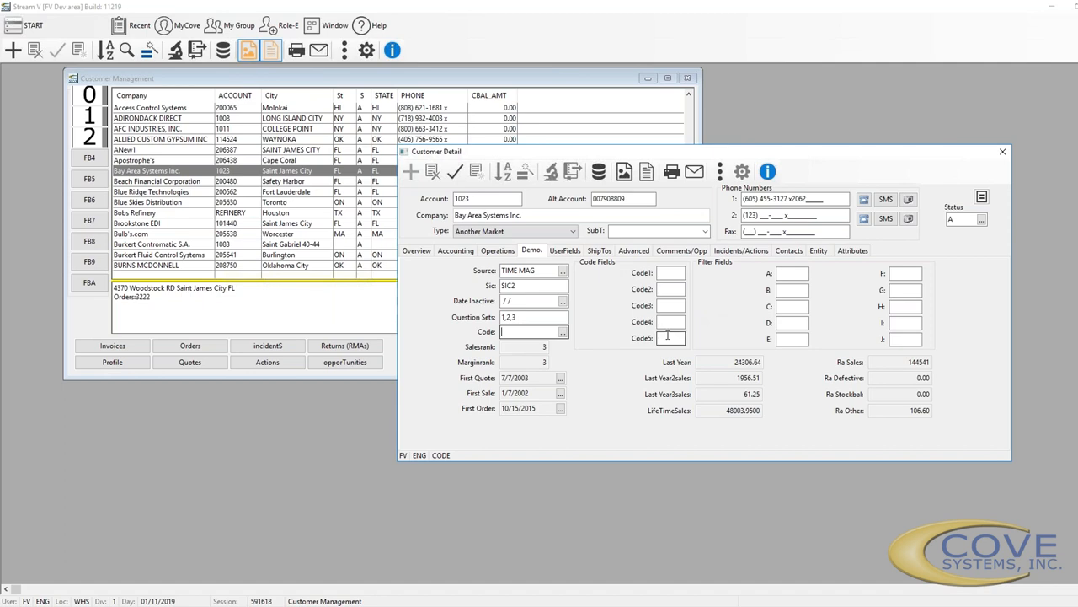
pyautogui.rightClick(670, 274)
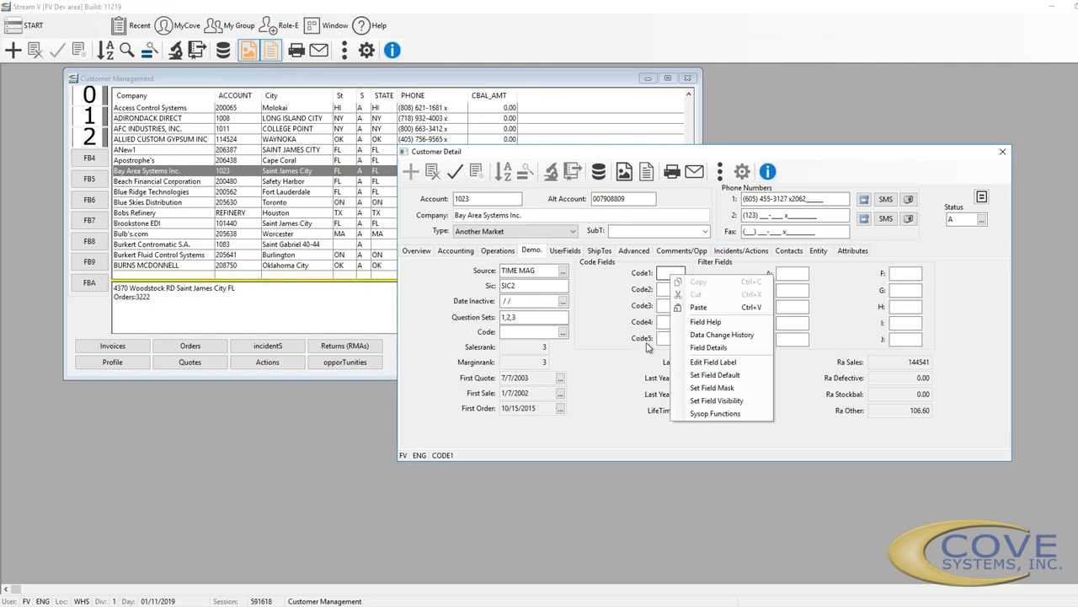
pyautogui.click(775, 272)
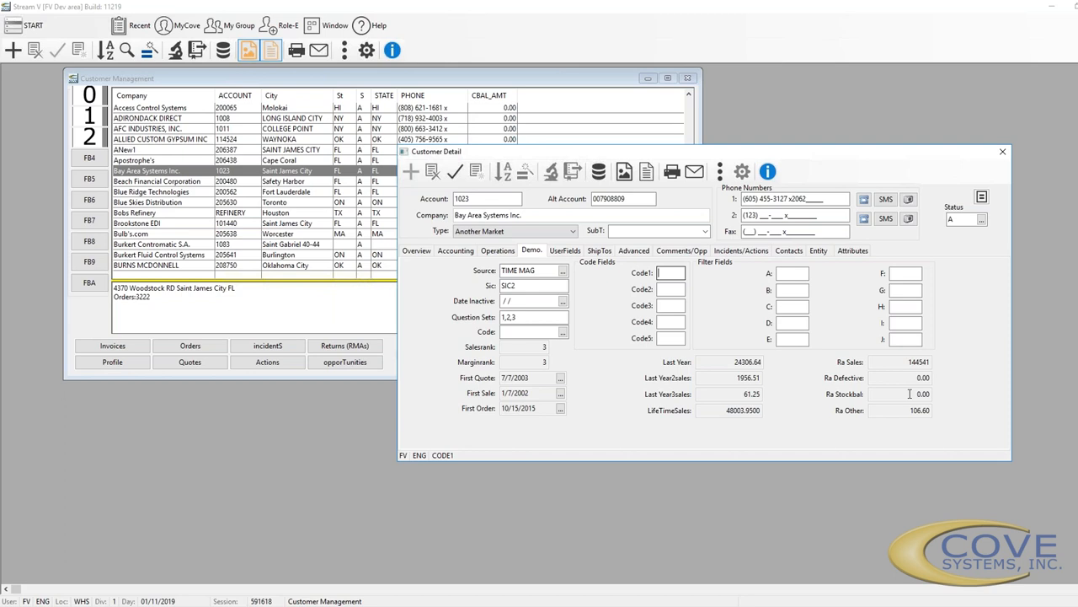
# Review the customer's user-defined fields and compare them with its attributes list
pyautogui.click(566, 251)
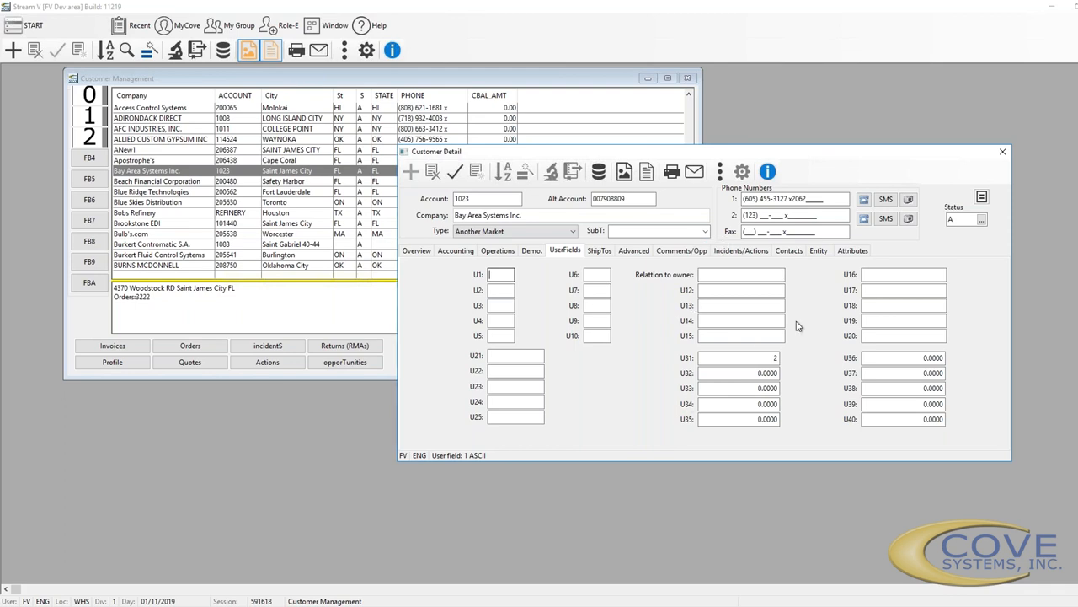
pyautogui.click(853, 250)
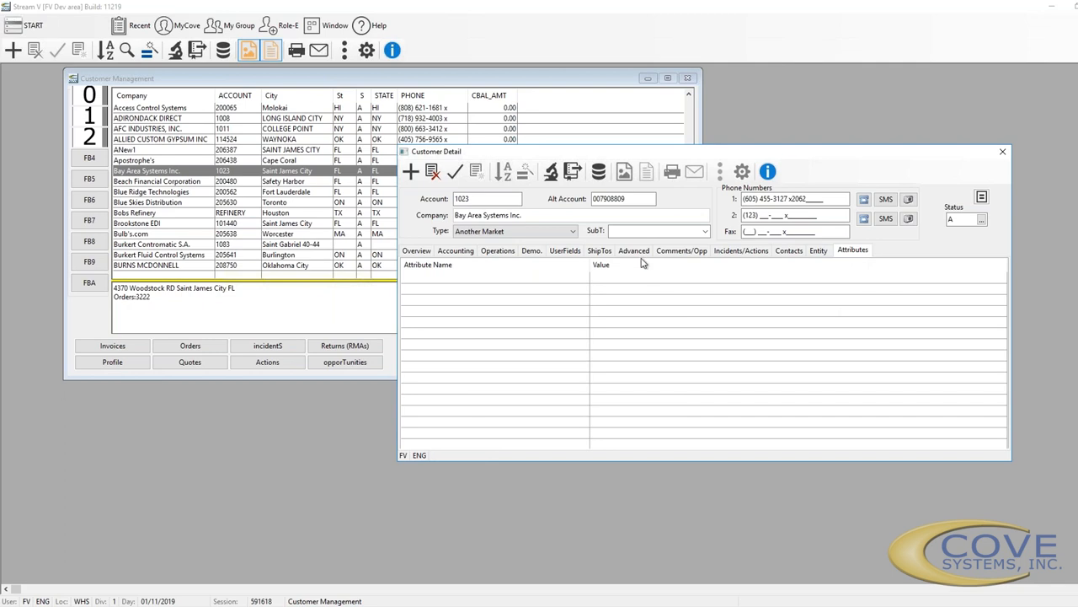
pyautogui.click(552, 253)
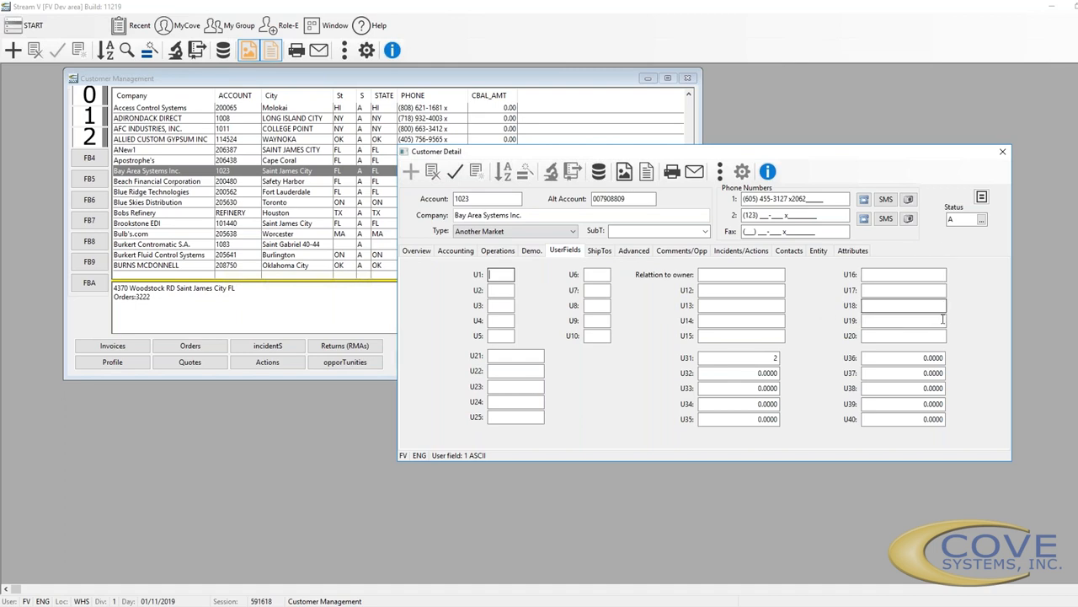
# Open the address detail of the customer's first ship-to record
pyautogui.click(603, 251)
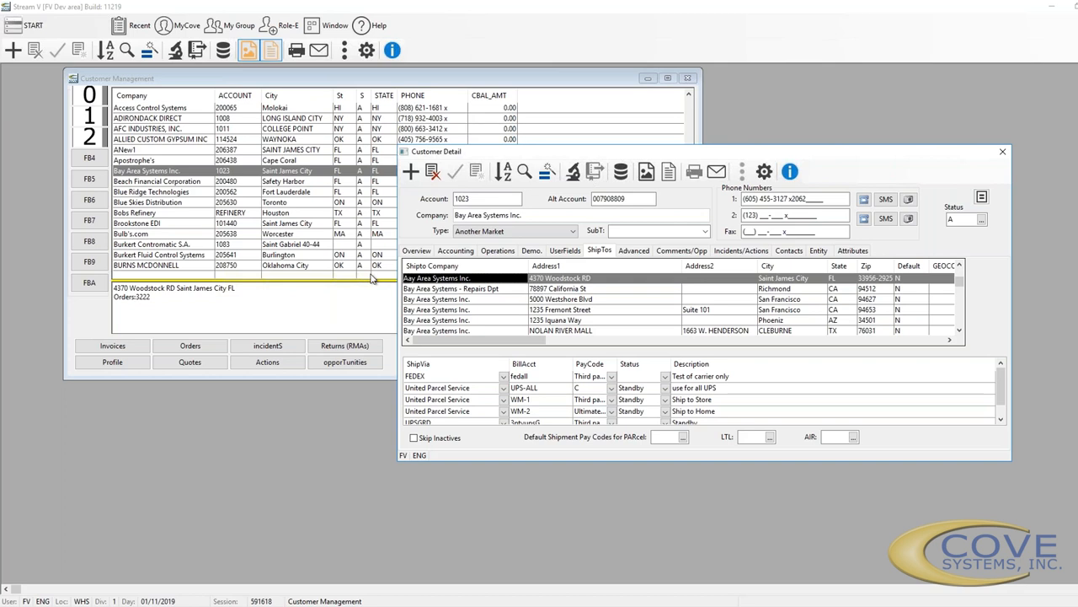
pyautogui.rightClick(444, 281)
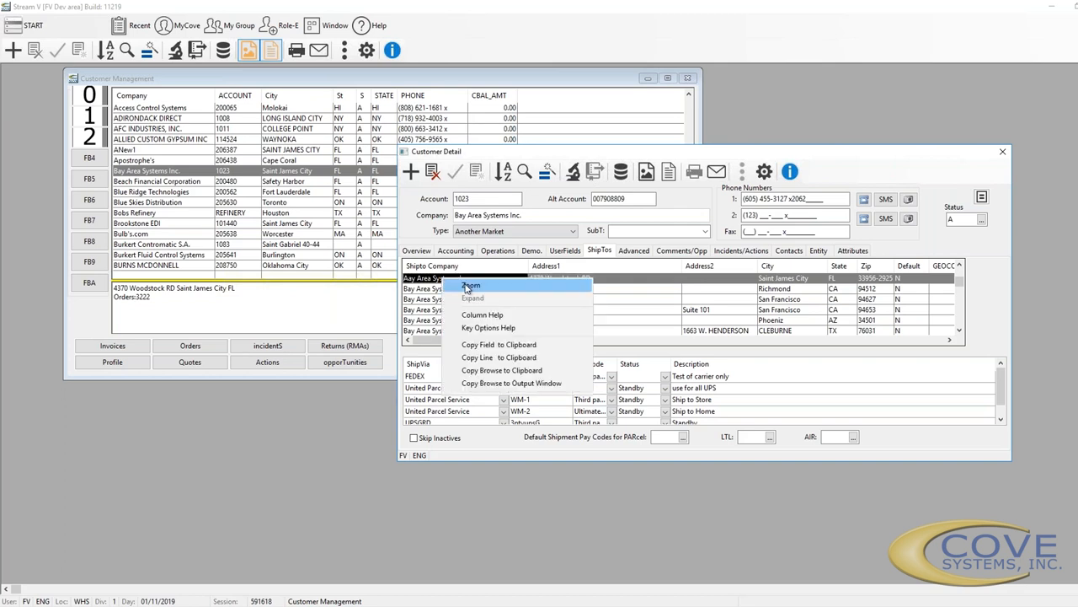
pyautogui.click(468, 286)
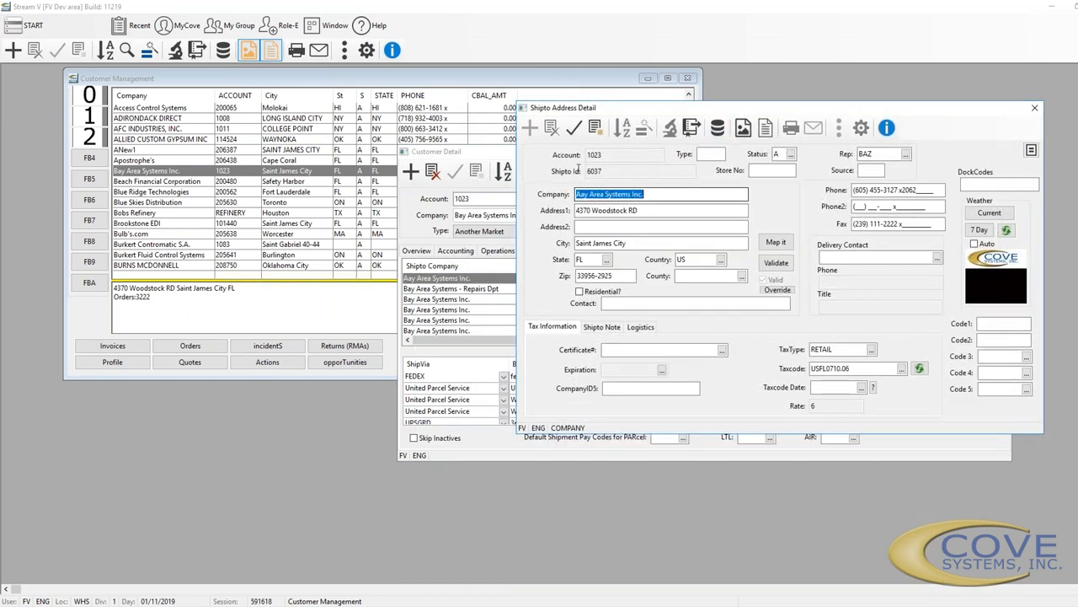
# Review the ship-to address's type, store number, sales rep, source and company fields
pyautogui.click(713, 155)
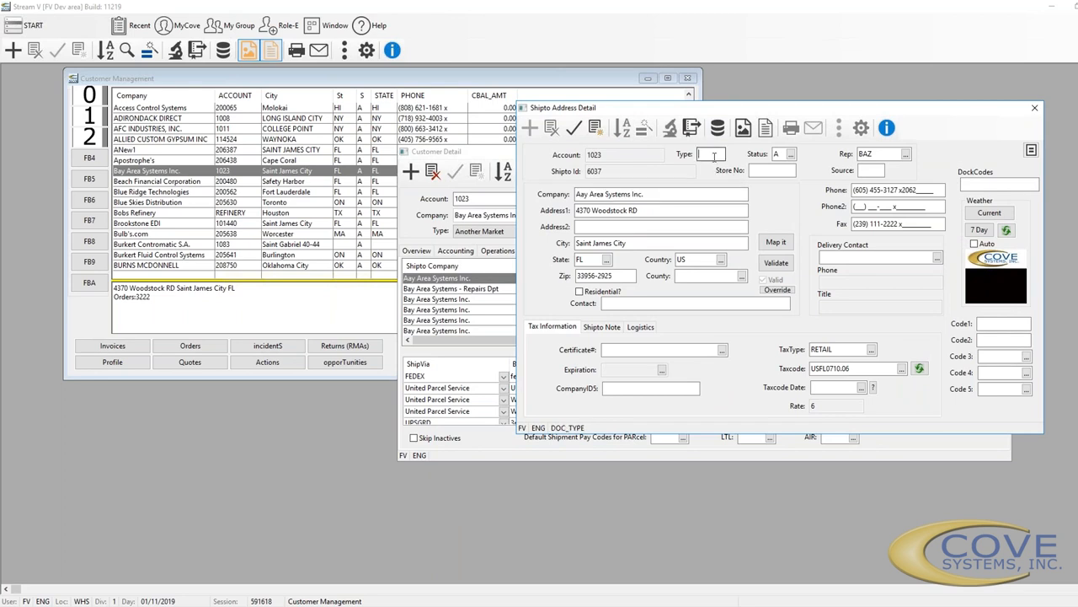
pyautogui.click(792, 169)
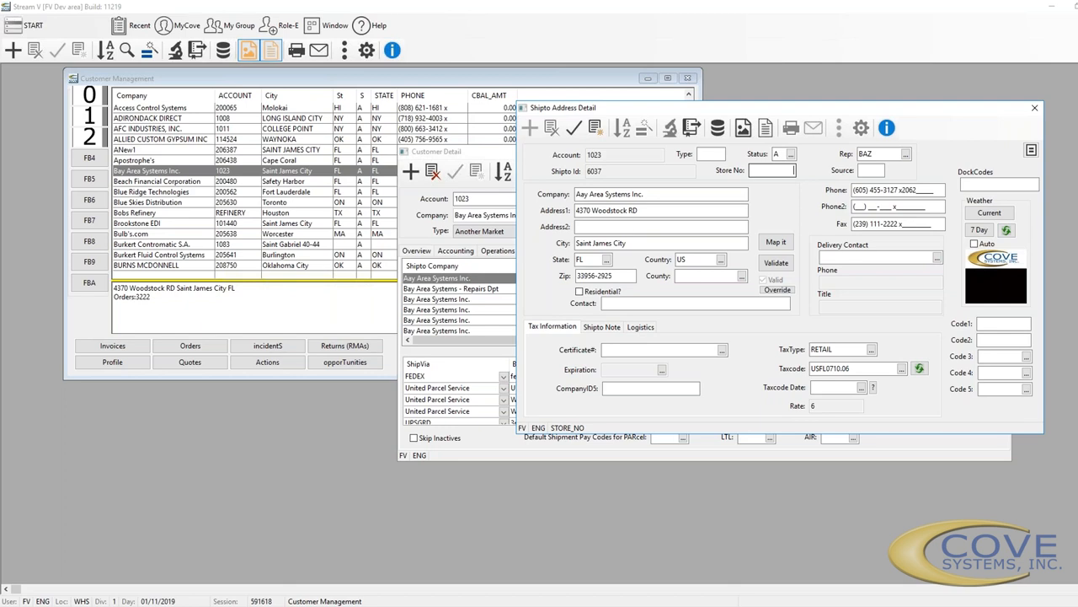
pyautogui.click(892, 156)
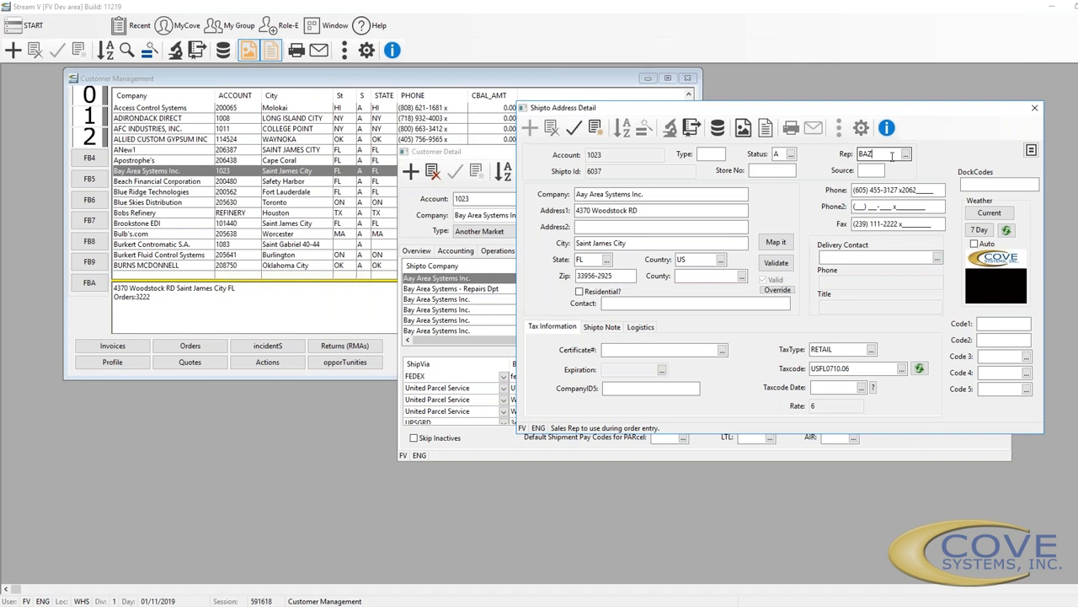
pyautogui.click(870, 170)
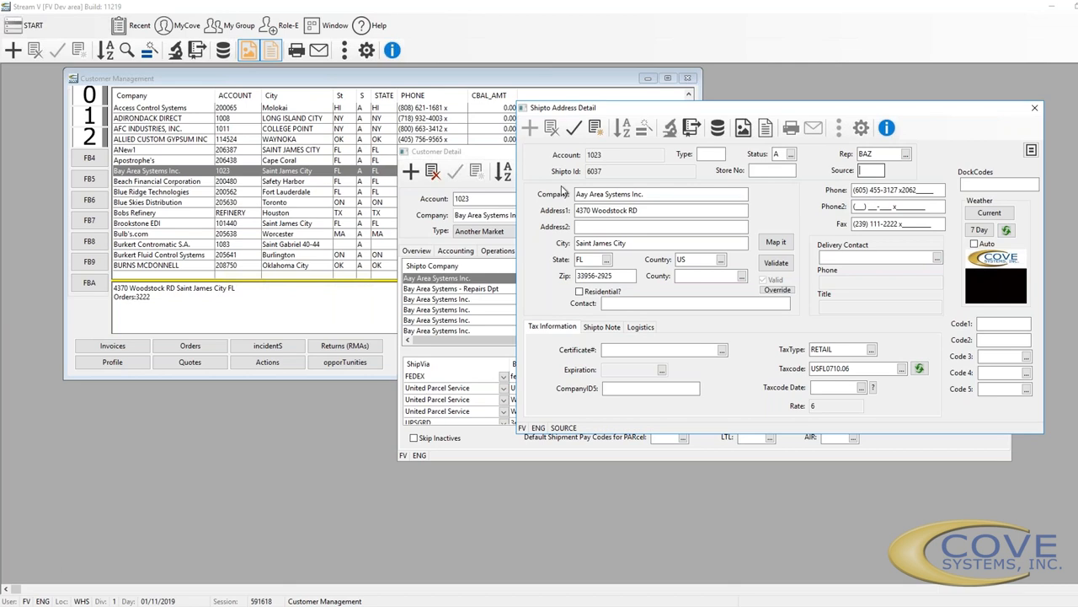
pyautogui.click(544, 201)
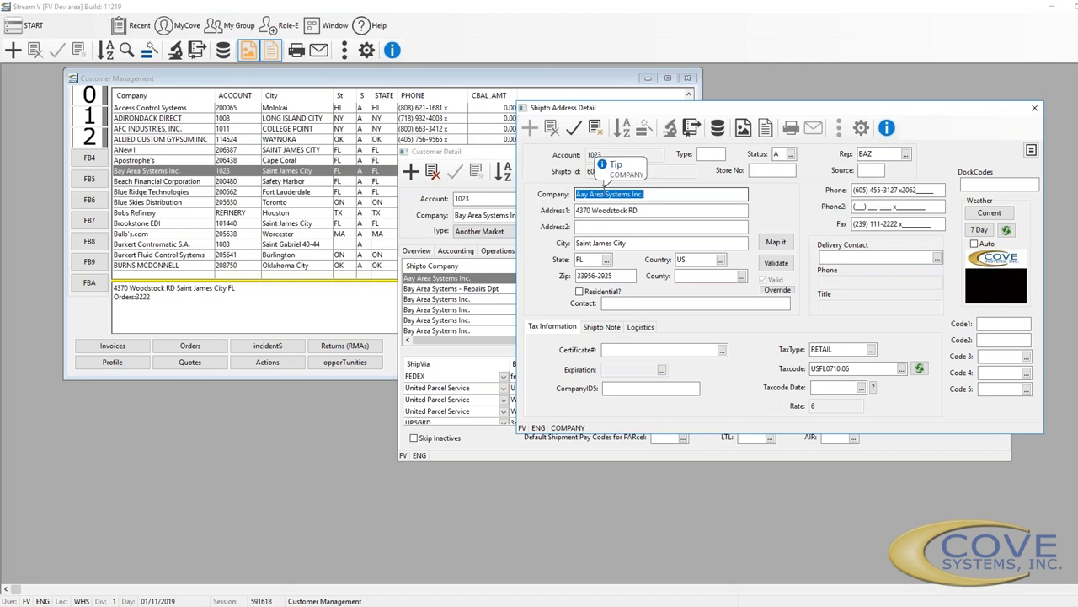
pyautogui.click(652, 189)
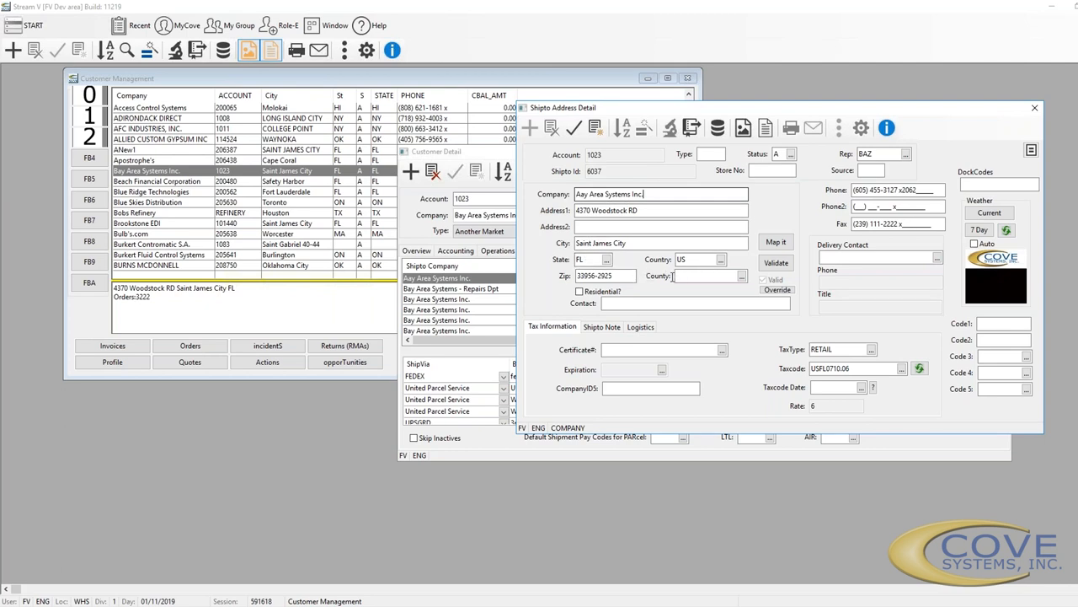
# Assign the sixth contact in the customer's contact list as the ship-to address's delivery contact
pyautogui.click(605, 305)
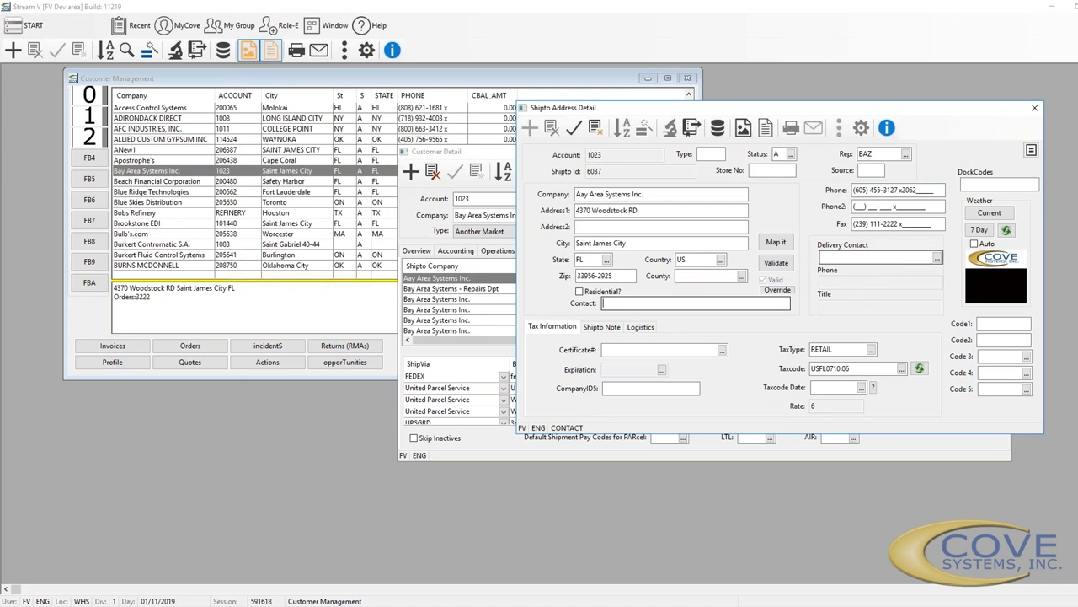
pyautogui.click(938, 259)
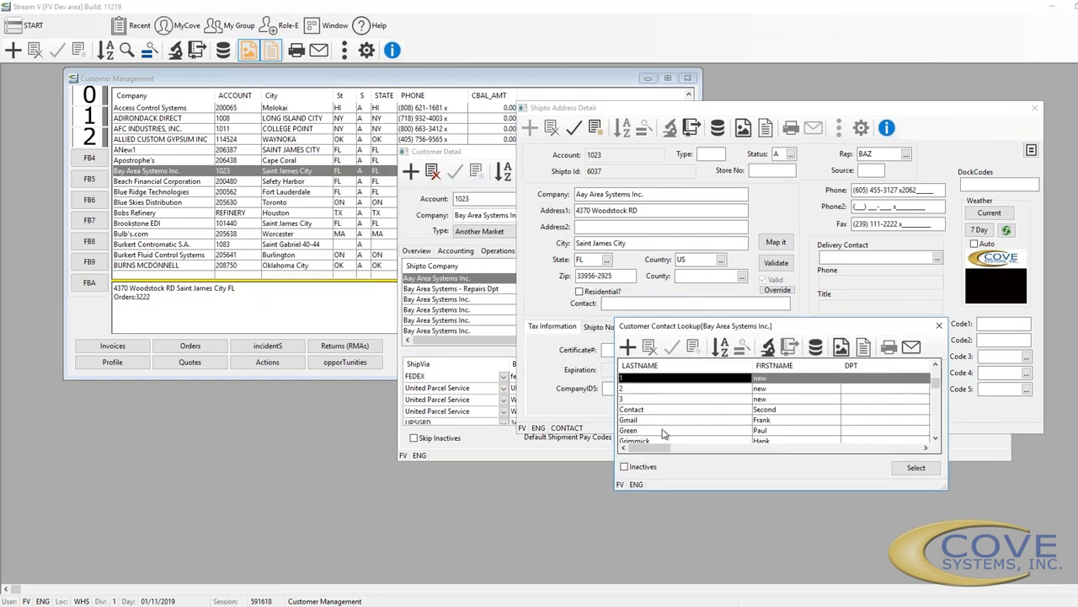
pyautogui.click(662, 430)
pyautogui.click(921, 467)
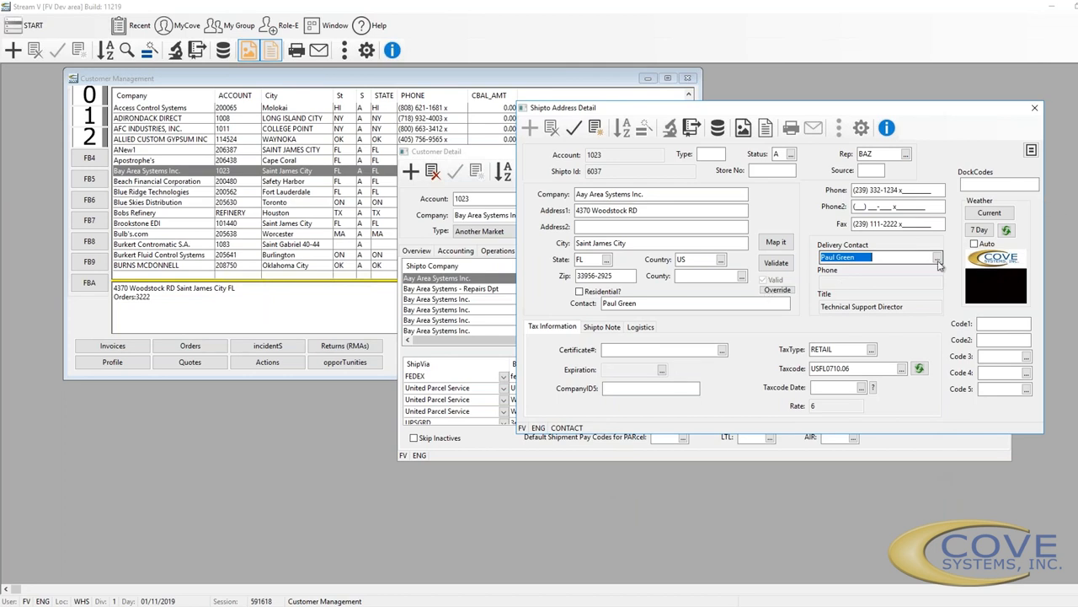
# Review the ship-to address's dock codes and Code 3 options, and refresh its weather display
pyautogui.click(961, 185)
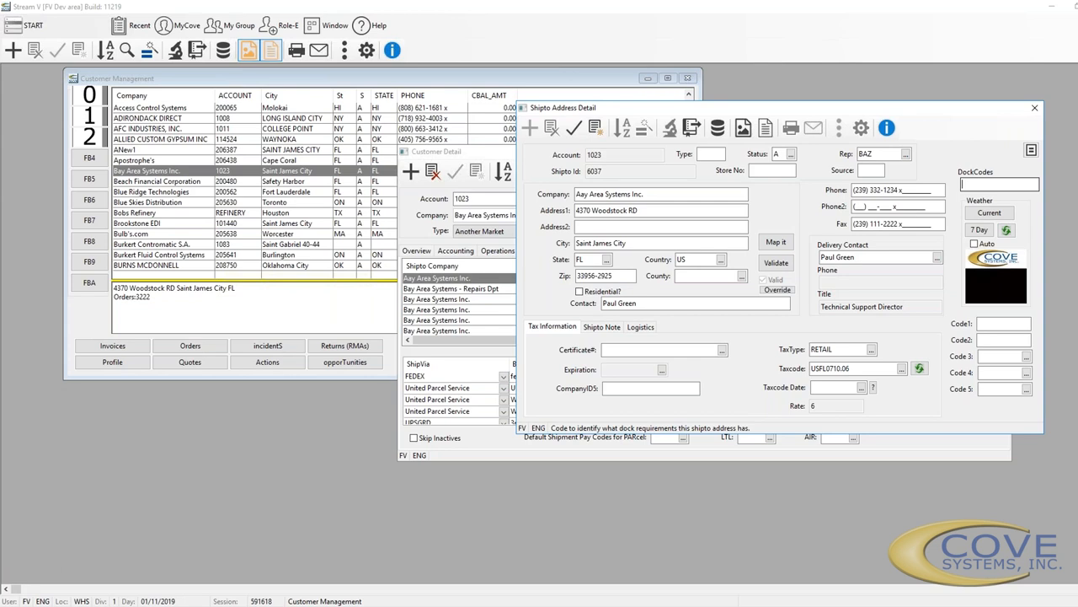
pyautogui.click(1006, 229)
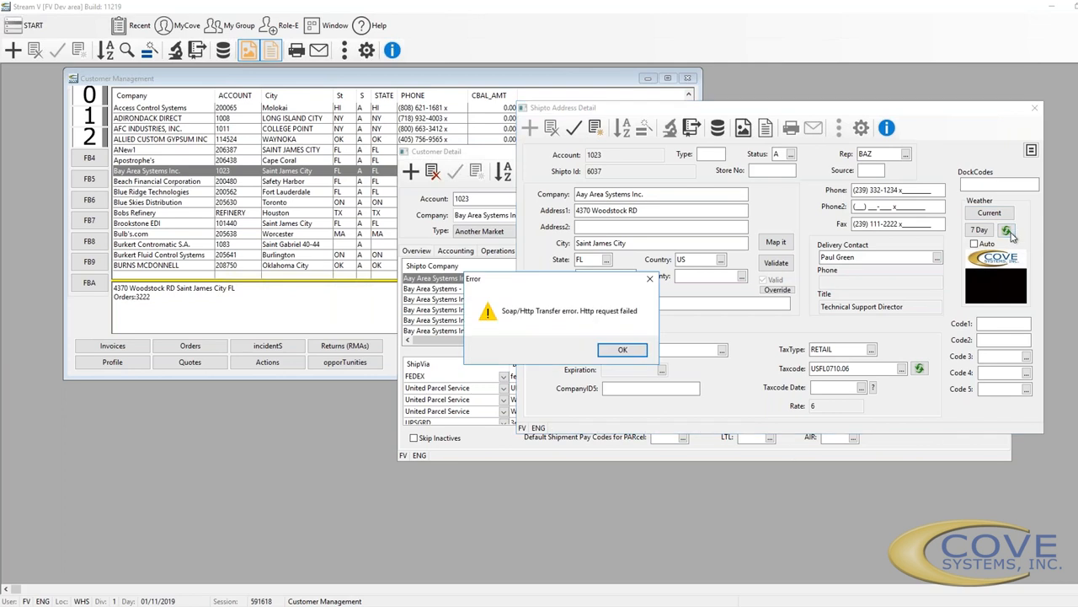
pyautogui.click(623, 350)
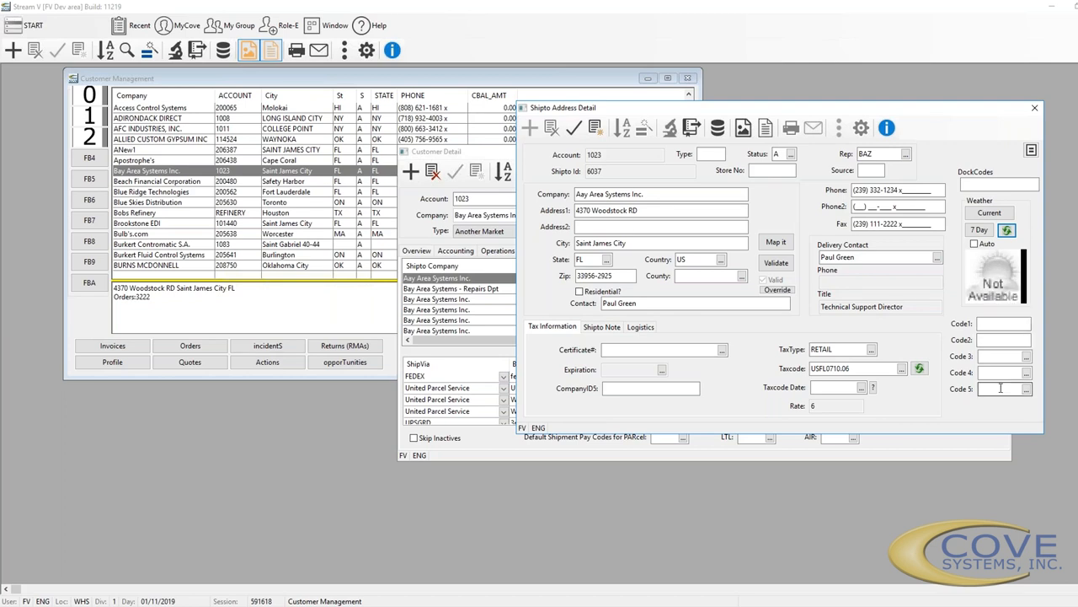
pyautogui.click(1026, 358)
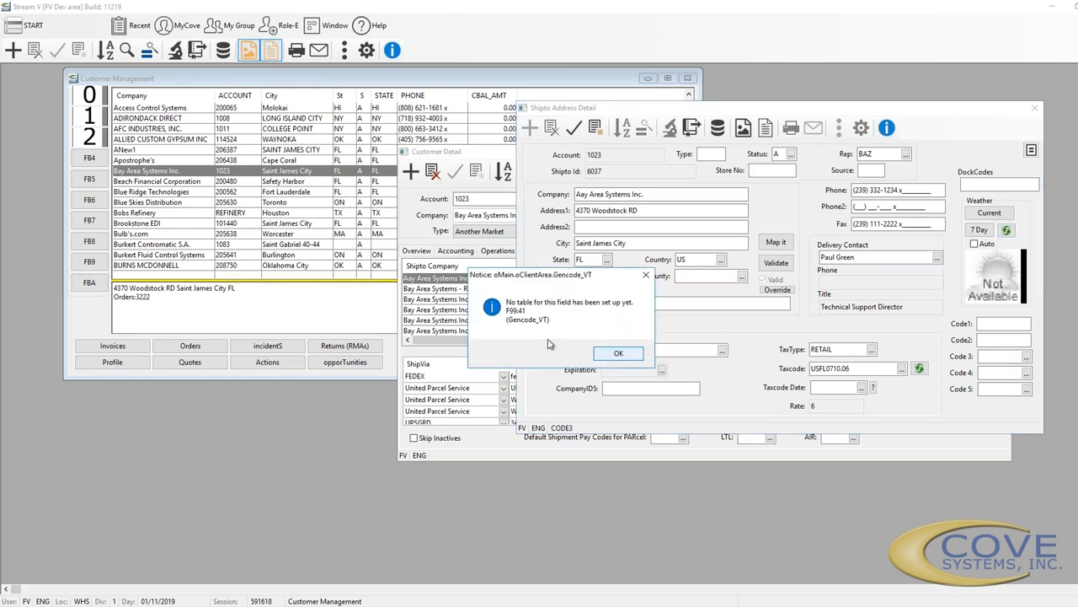
pyautogui.click(616, 353)
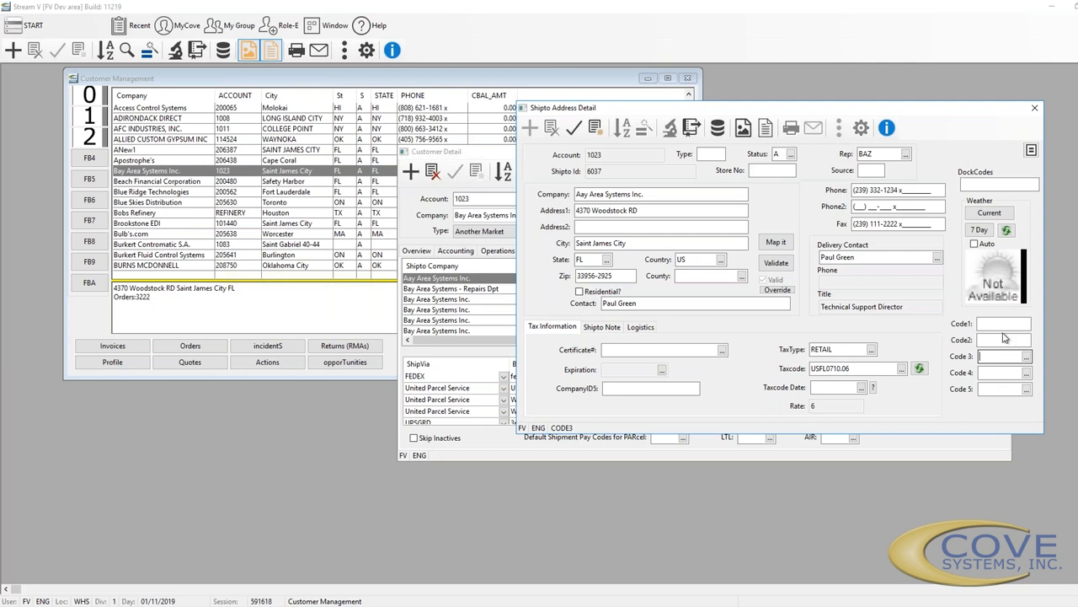
# Assign the customer's Florida sales tax certificate to the ship-to address and clear it again
pyautogui.click(548, 327)
pyautogui.click(721, 348)
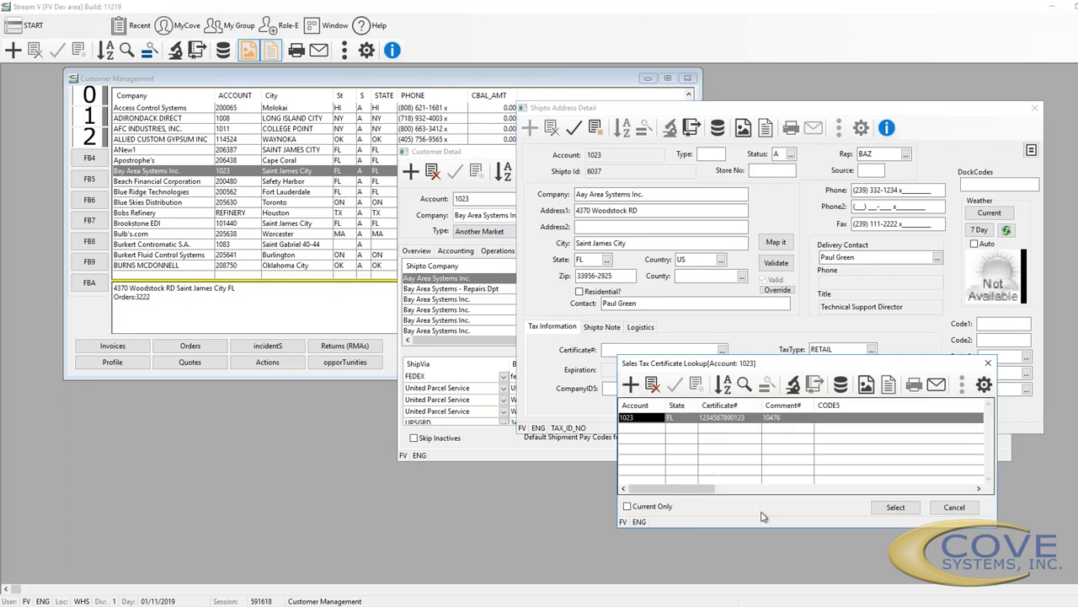
pyautogui.doubleClick(724, 418)
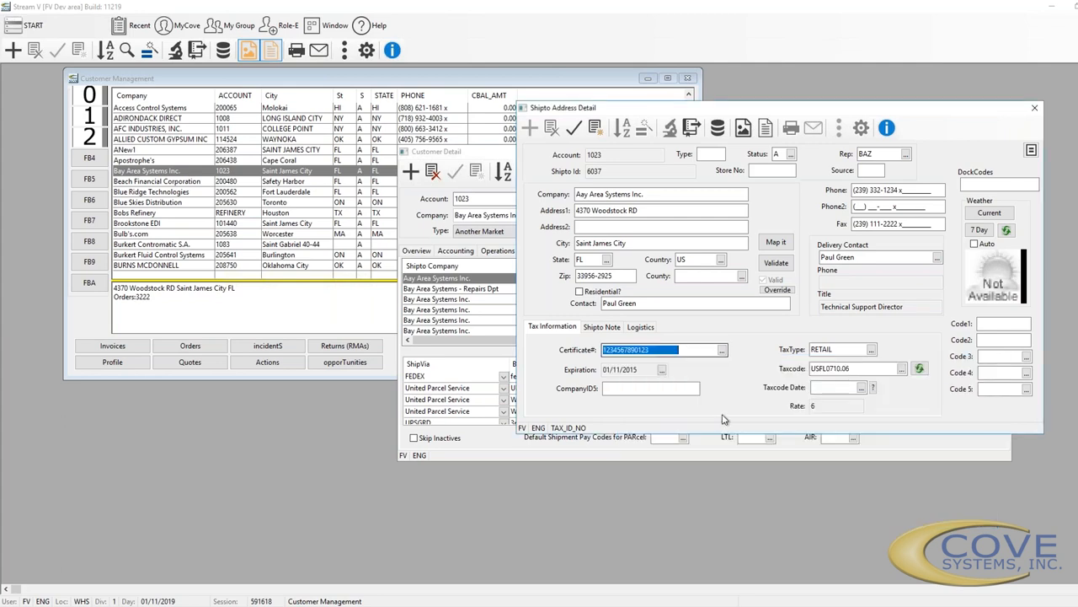
pyautogui.click(645, 390)
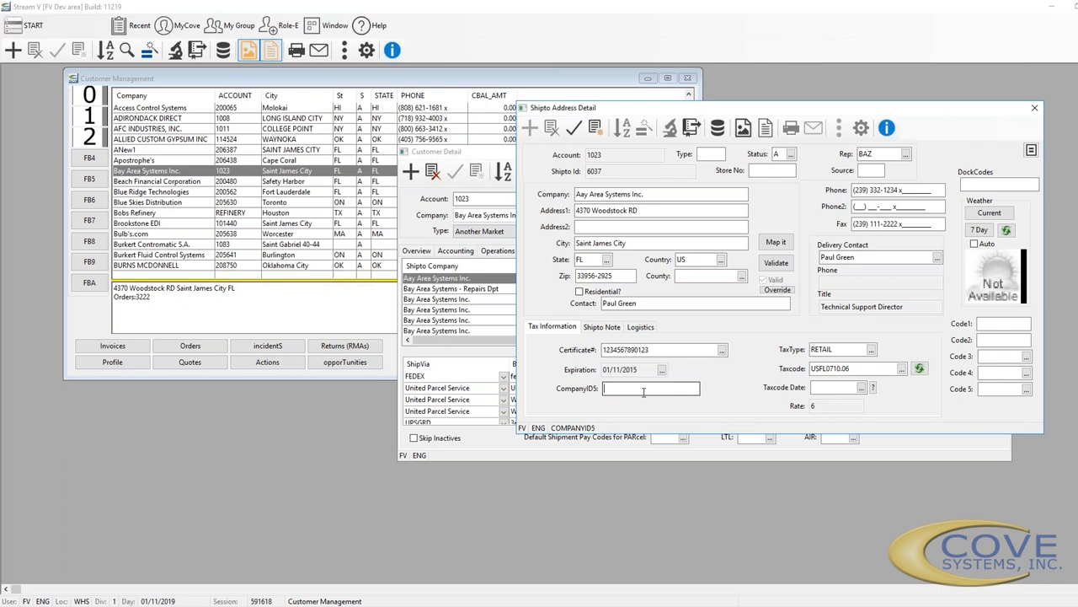
pyautogui.click(853, 351)
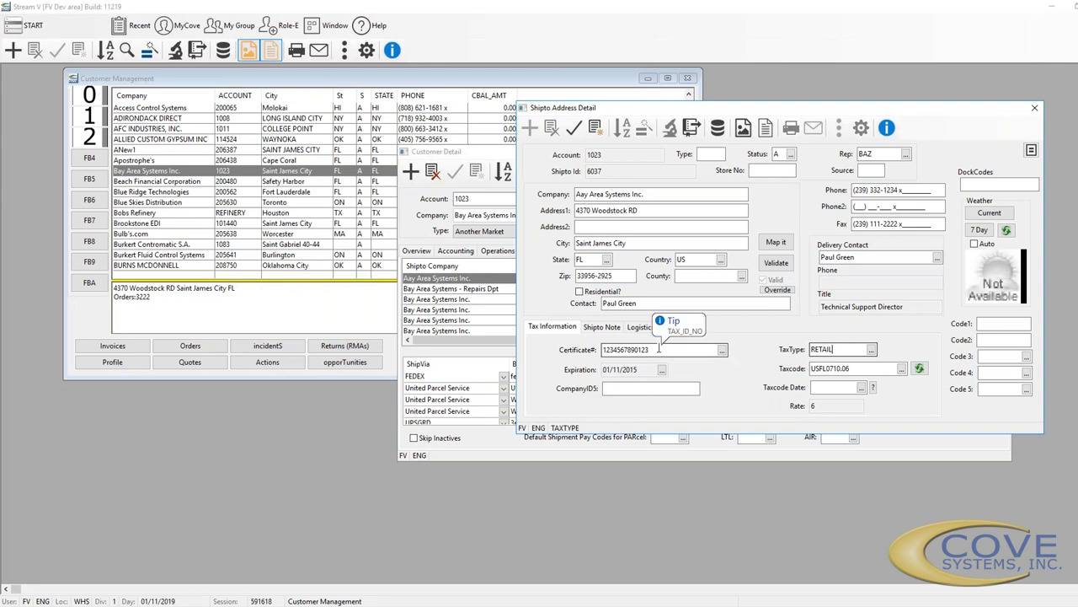
pyautogui.click(669, 348)
pyautogui.press('Delete')
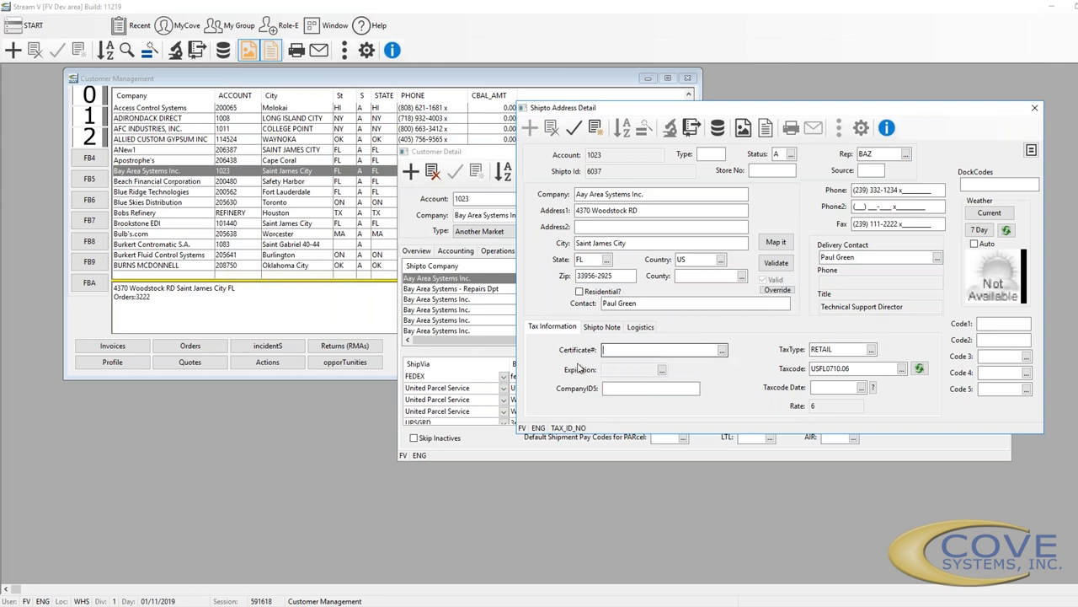
# Set the ship-to address's tax type to RESALE
pyautogui.click(872, 349)
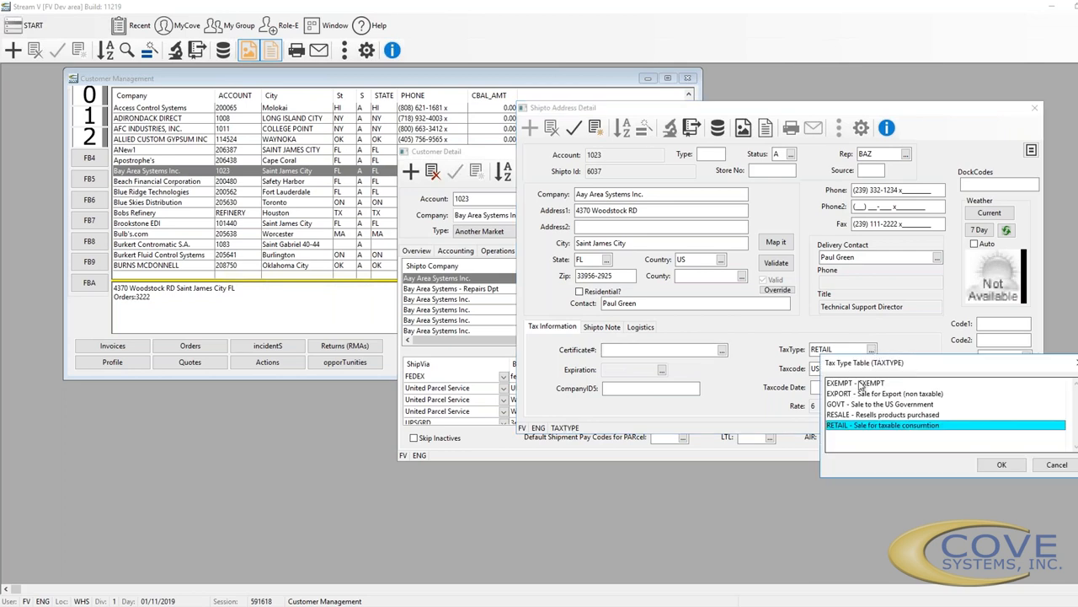
pyautogui.click(840, 414)
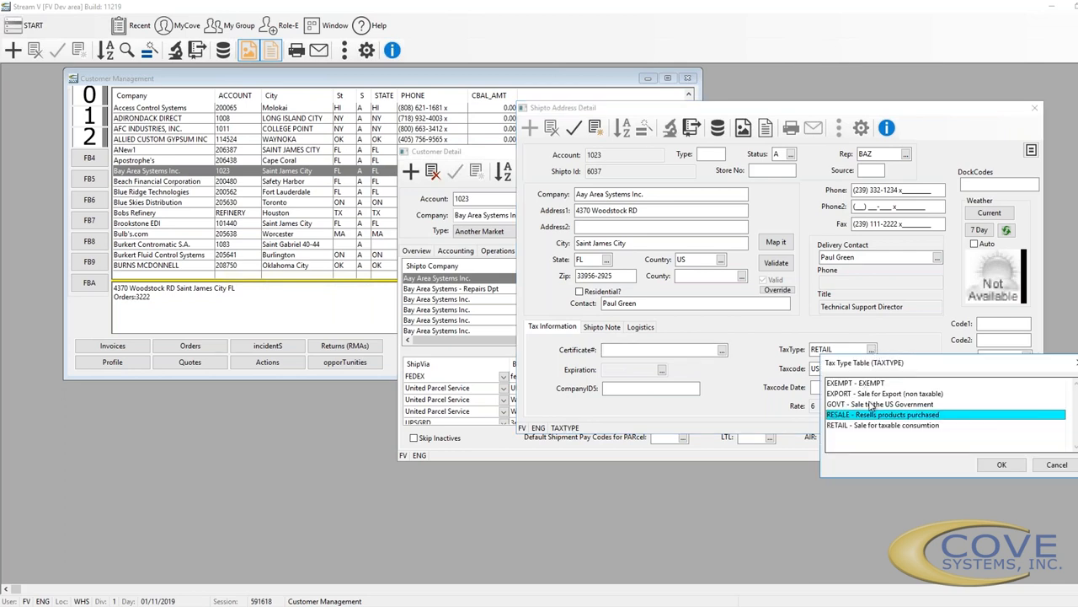
pyautogui.click(1000, 466)
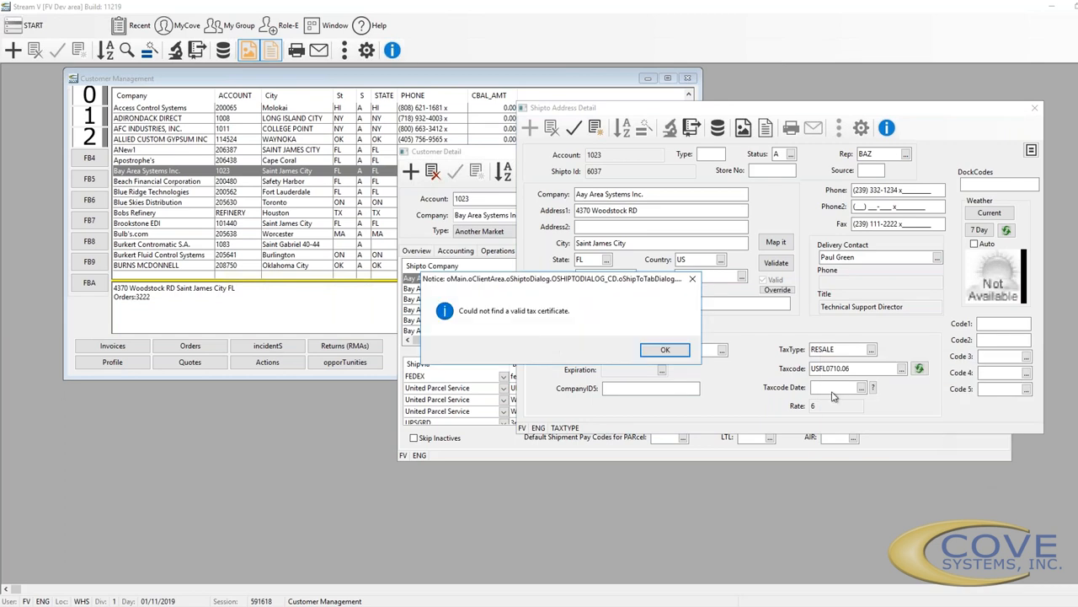
pyautogui.click(665, 349)
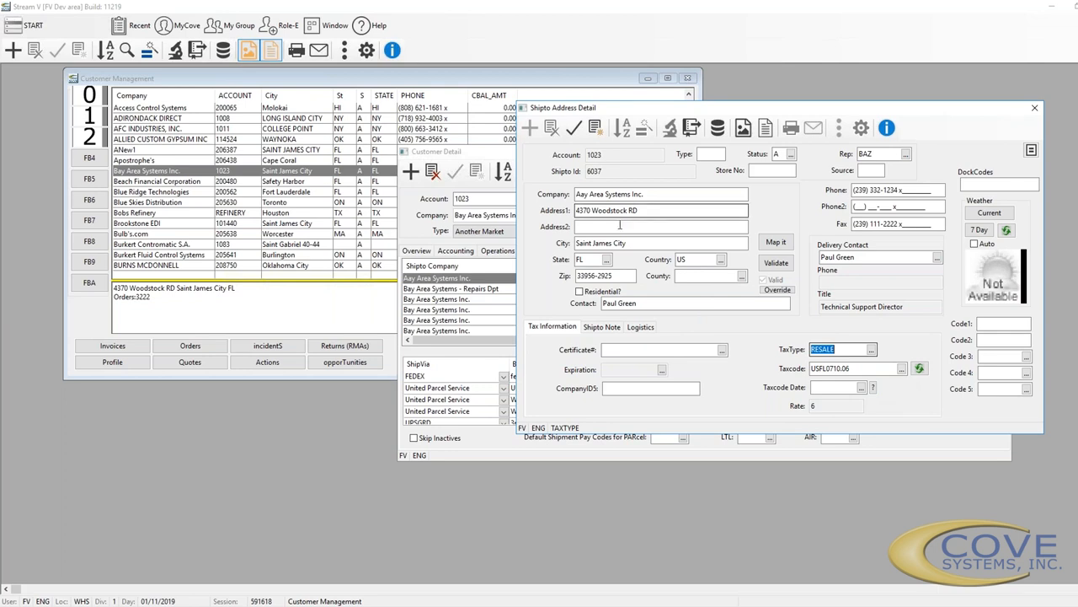
# Refresh the ship-to address's tax code for its state and zip
pyautogui.click(591, 261)
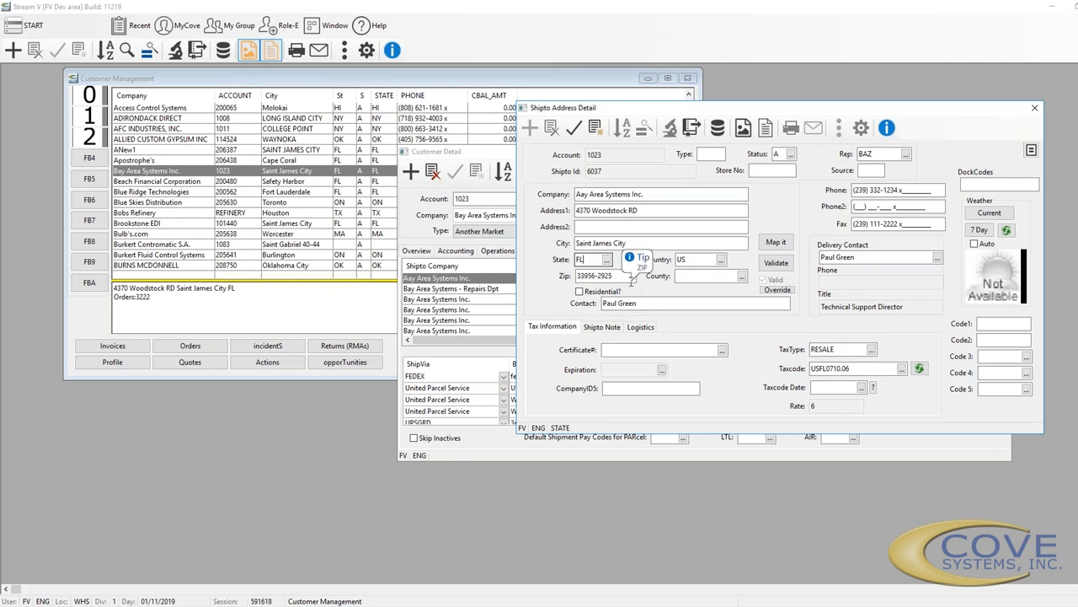
pyautogui.click(920, 368)
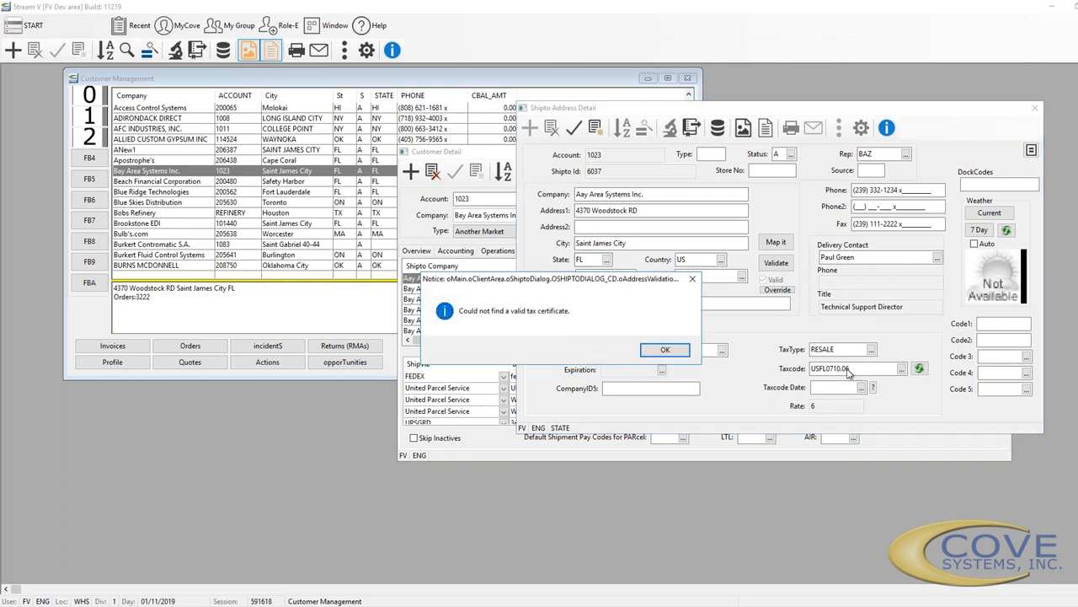
pyautogui.click(684, 350)
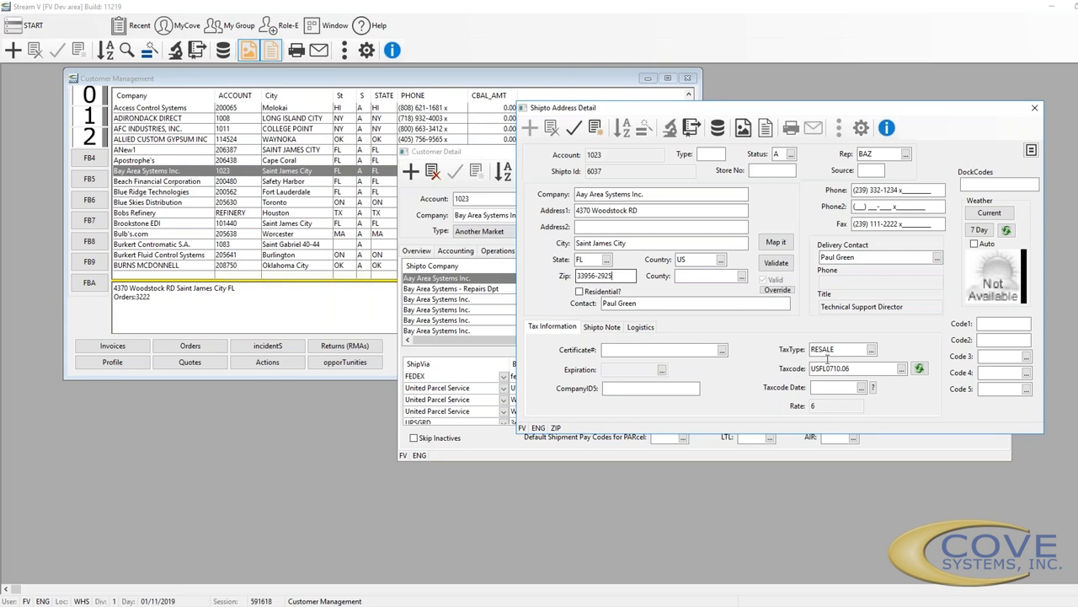
# Open the ship-to note that is used in order entry and on shipping documents
pyautogui.moveTo(614, 275); pyautogui.dragTo(593, 327)
pyautogui.click(599, 327)
pyautogui.click(545, 361)
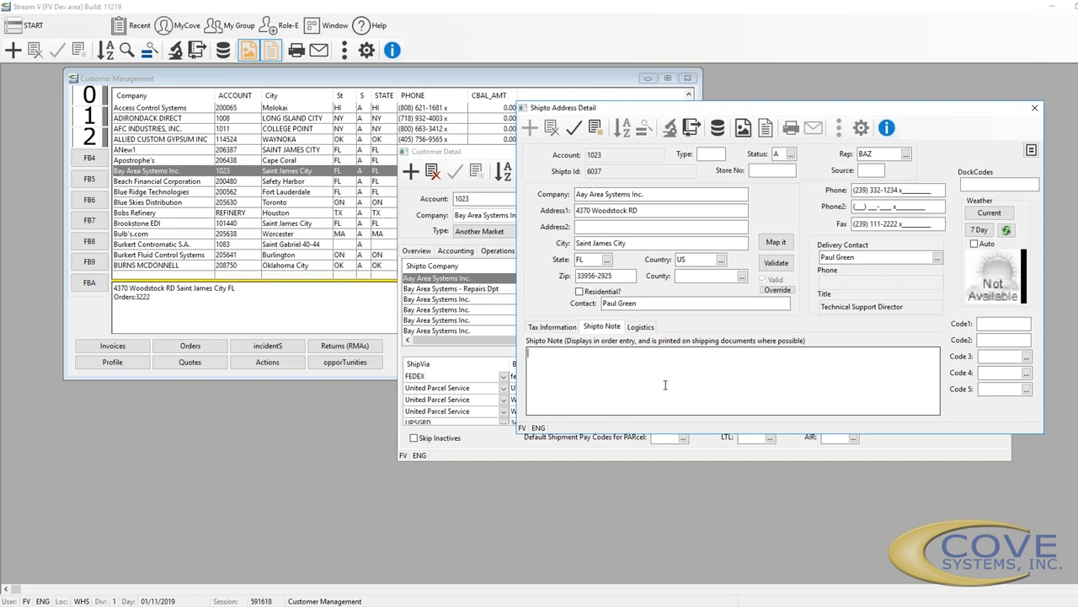
# Review the ship-to address's logistics settings, including the billing account field and the ship pay code options, without choosing one
pyautogui.click(643, 328)
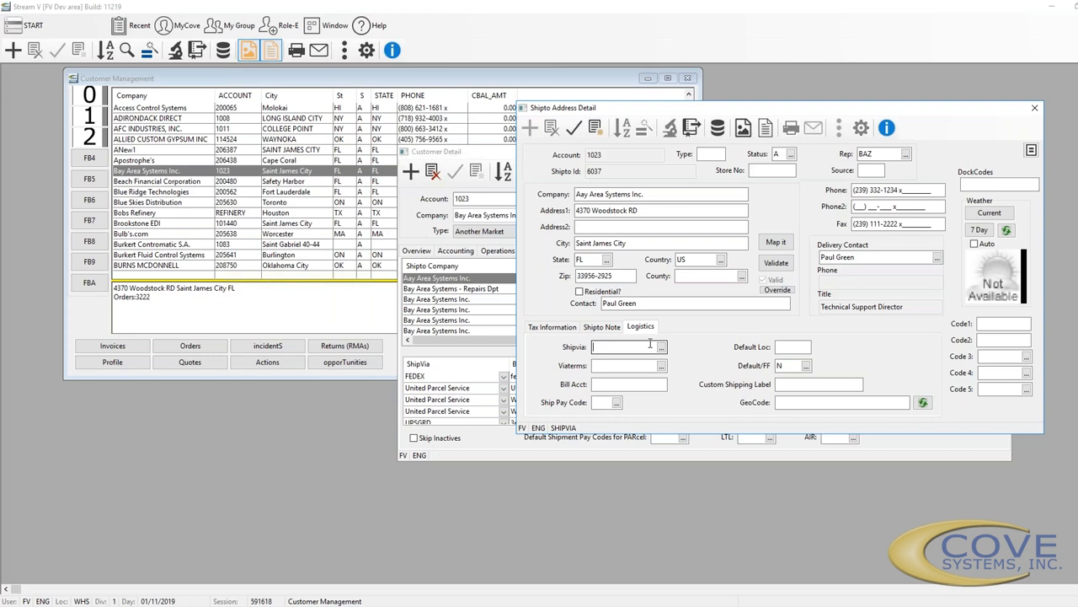
pyautogui.click(636, 382)
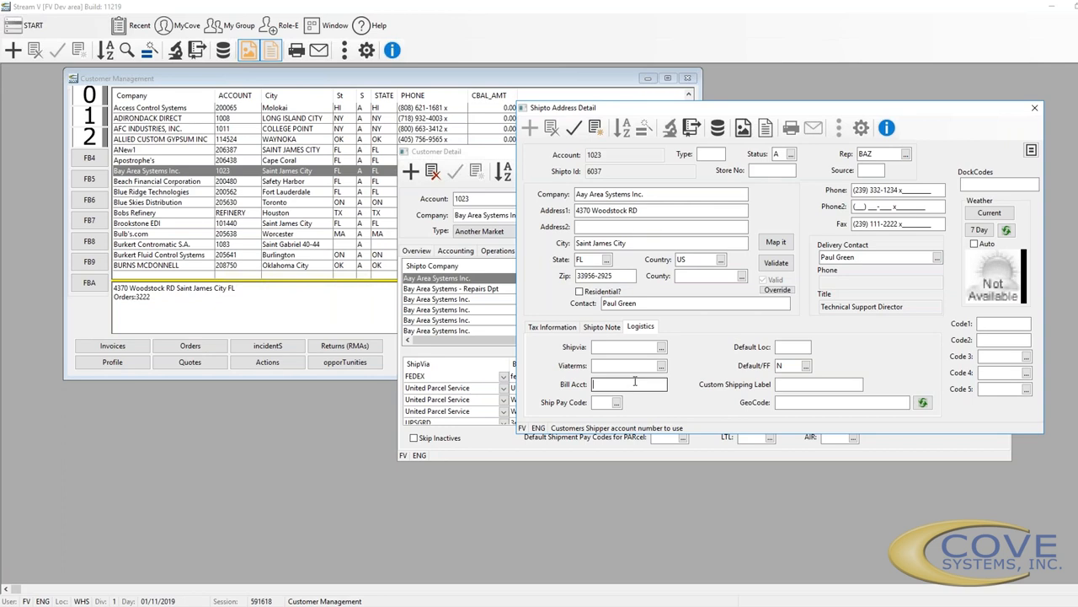
pyautogui.click(616, 403)
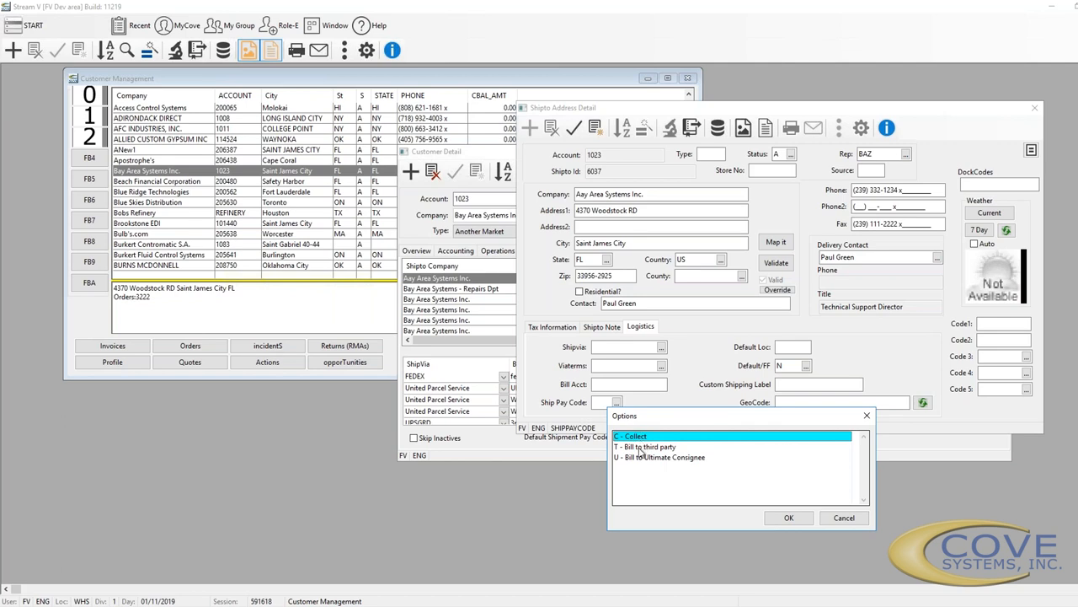
pyautogui.click(640, 447)
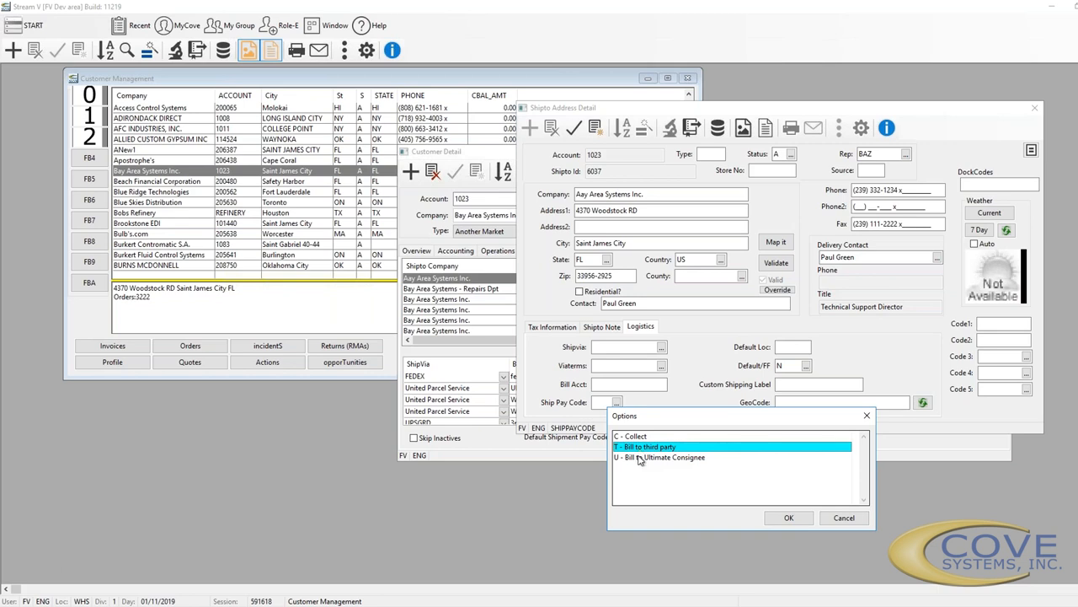
pyautogui.click(637, 460)
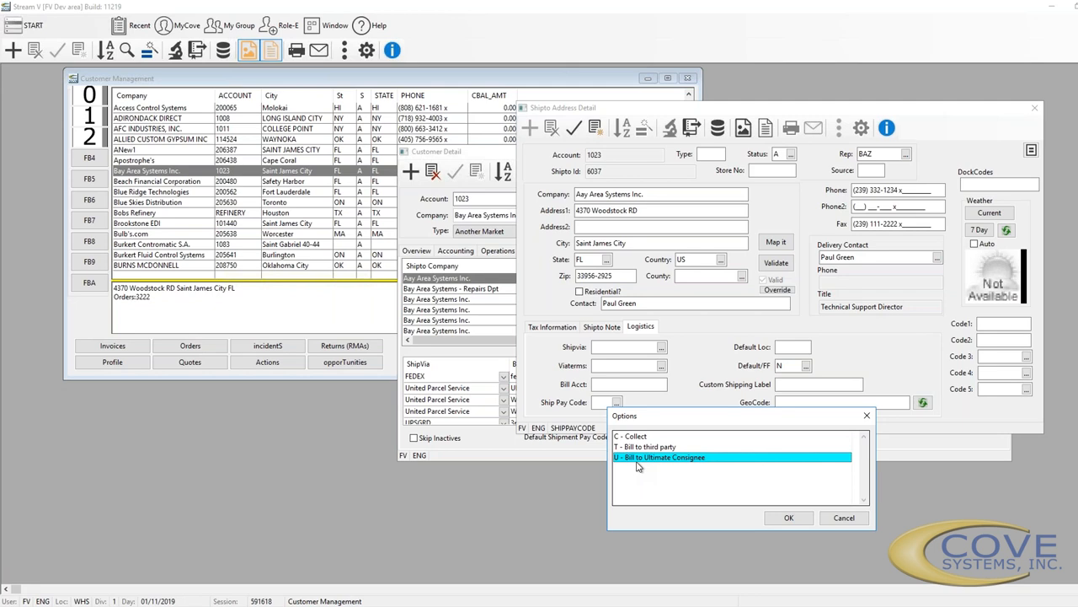
pyautogui.click(844, 518)
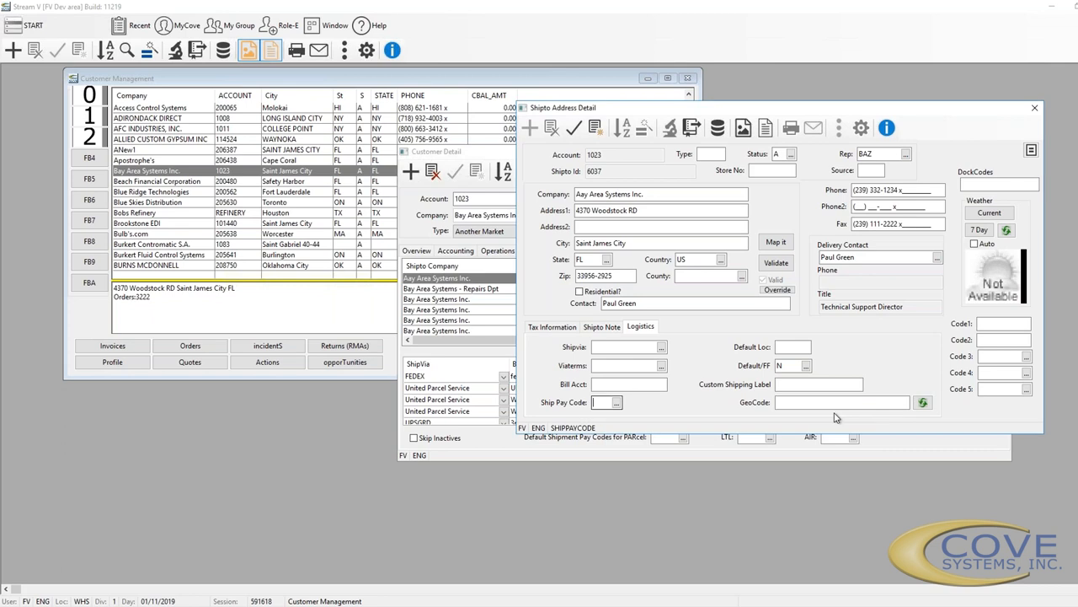
# Check the default shipping location field and confirm N - Normal as the ship-to address's Default/FF option
pyautogui.click(806, 347)
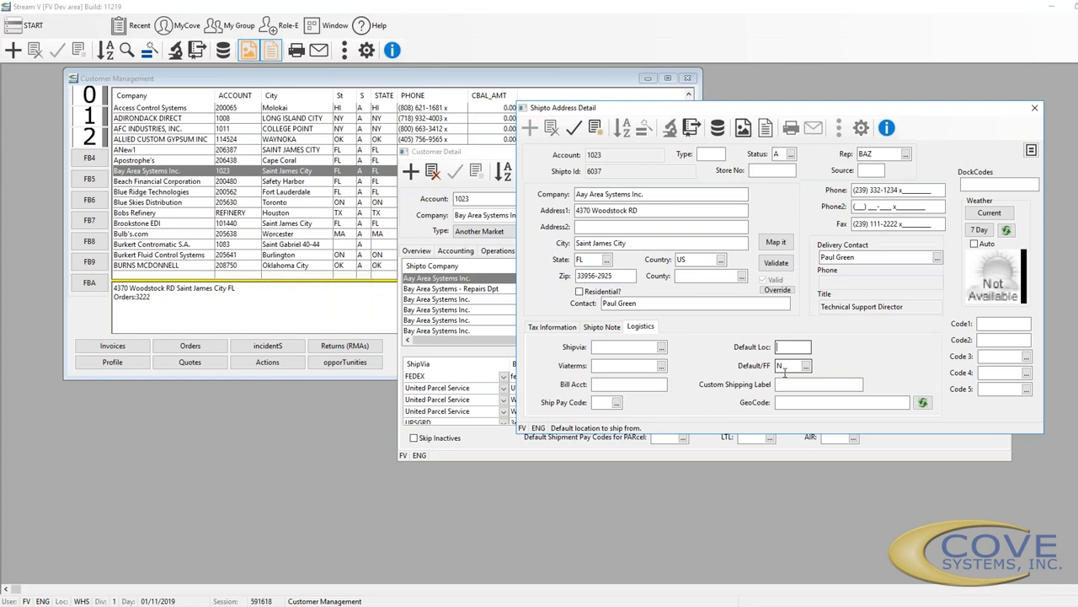
pyautogui.click(807, 366)
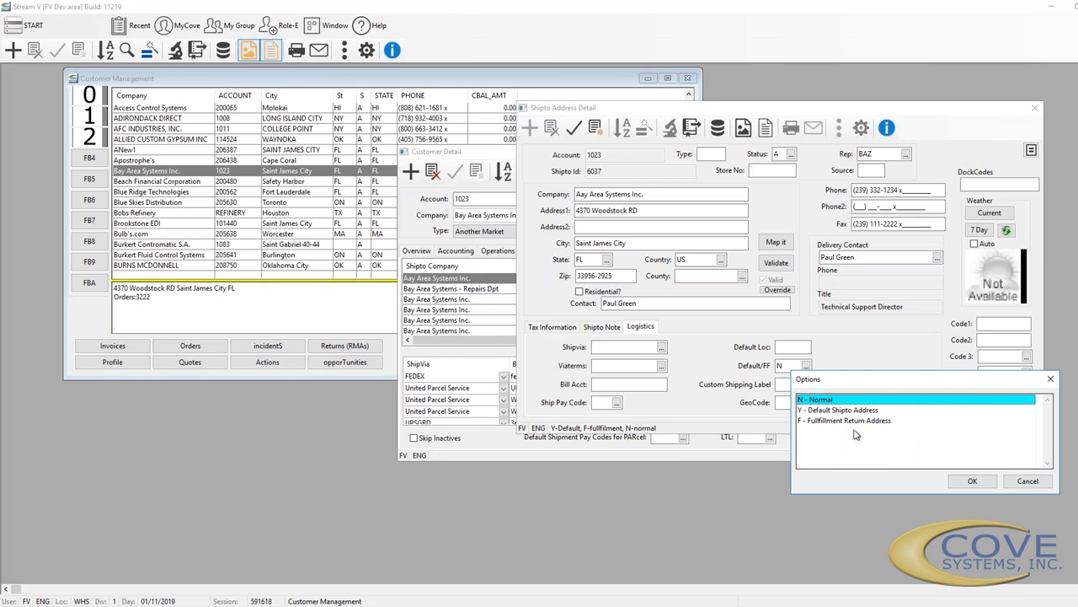
pyautogui.click(973, 481)
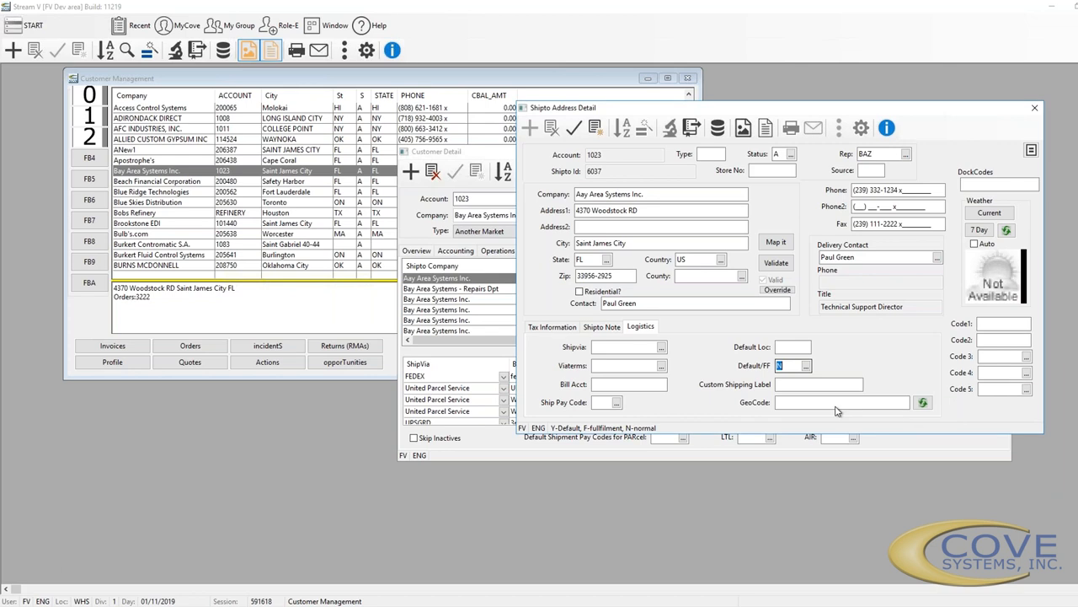
# Check the custom shipping label and geocode fields, refresh the geocode, and close the ship-to address detail
pyautogui.click(819, 384)
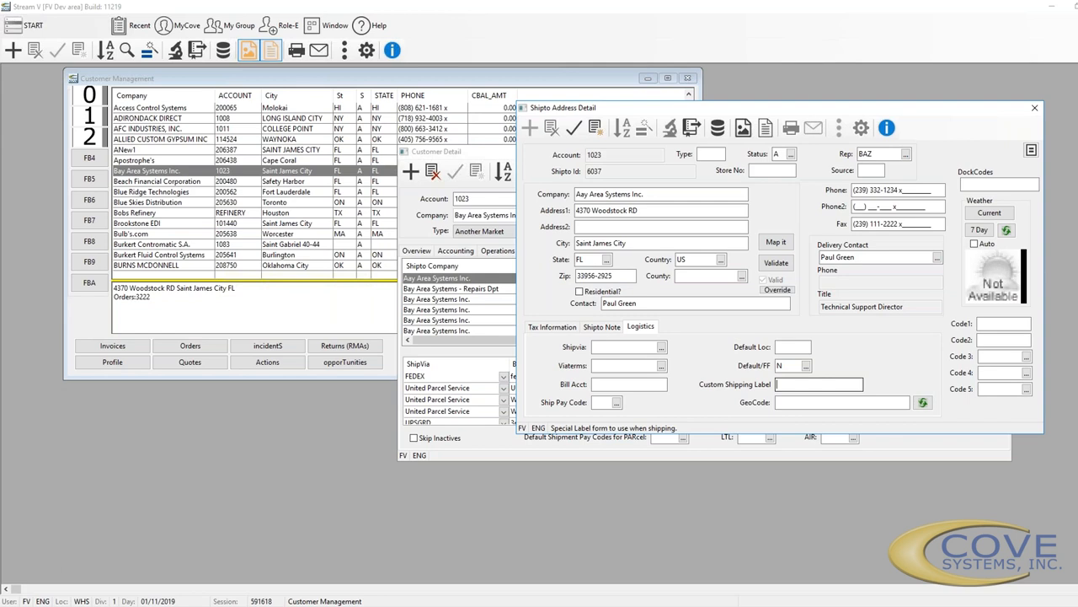
pyautogui.click(824, 403)
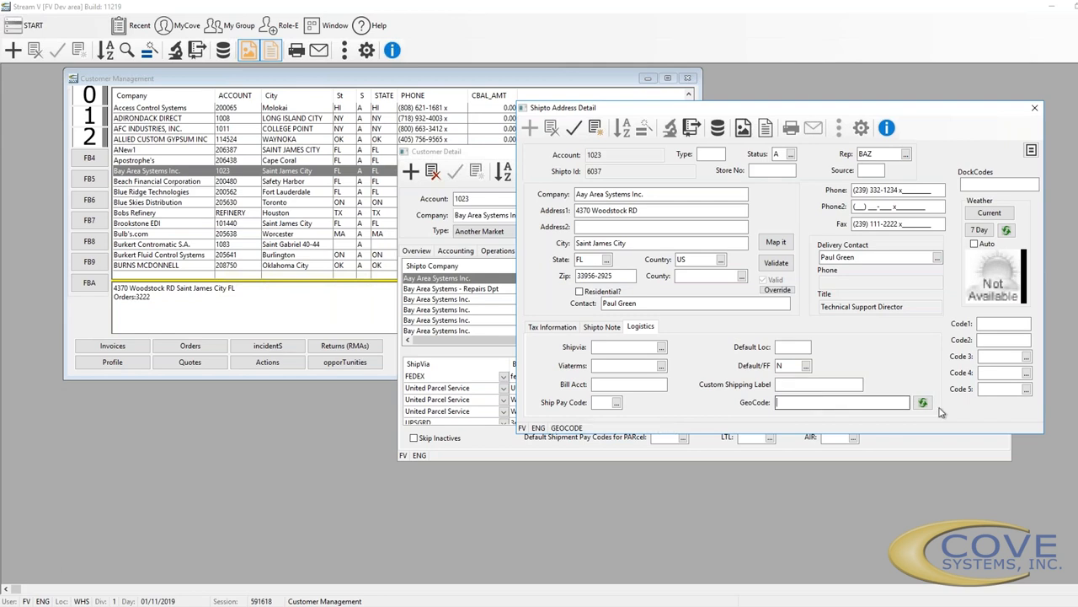
pyautogui.click(923, 404)
pyautogui.click(778, 401)
pyautogui.click(1034, 110)
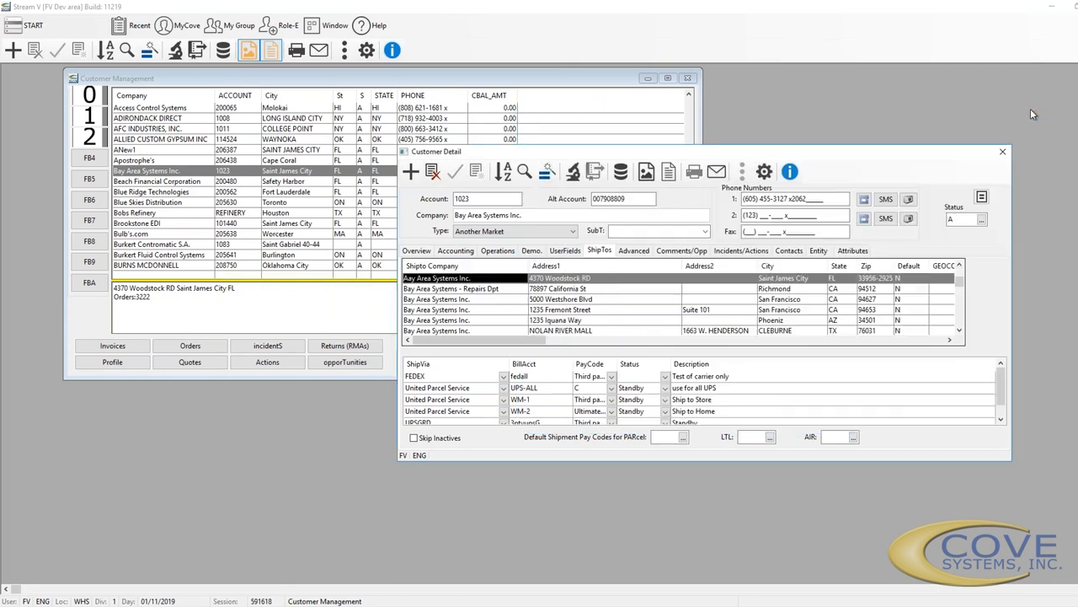
# Examine the customer's advanced settings, including the default order entry type options and the GSA field
pyautogui.click(638, 251)
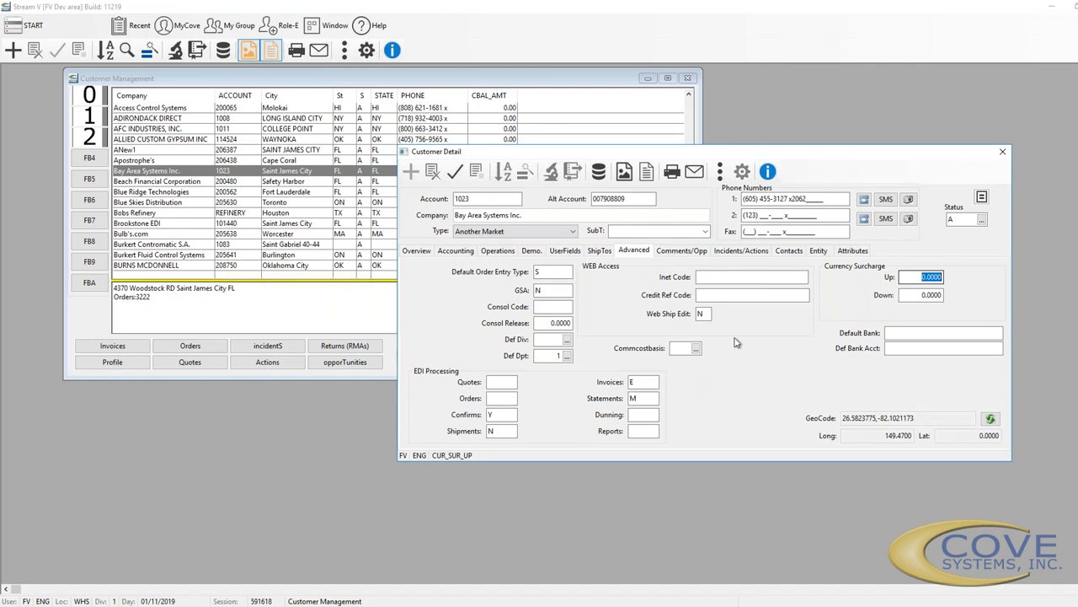
pyautogui.click(562, 273)
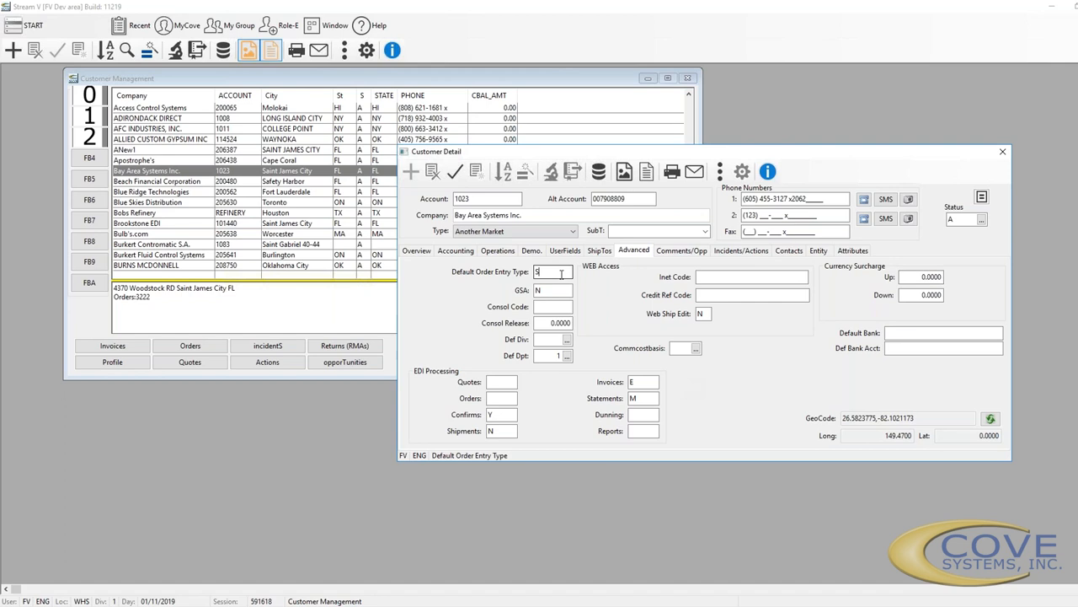
pyautogui.doubleClick(561, 274)
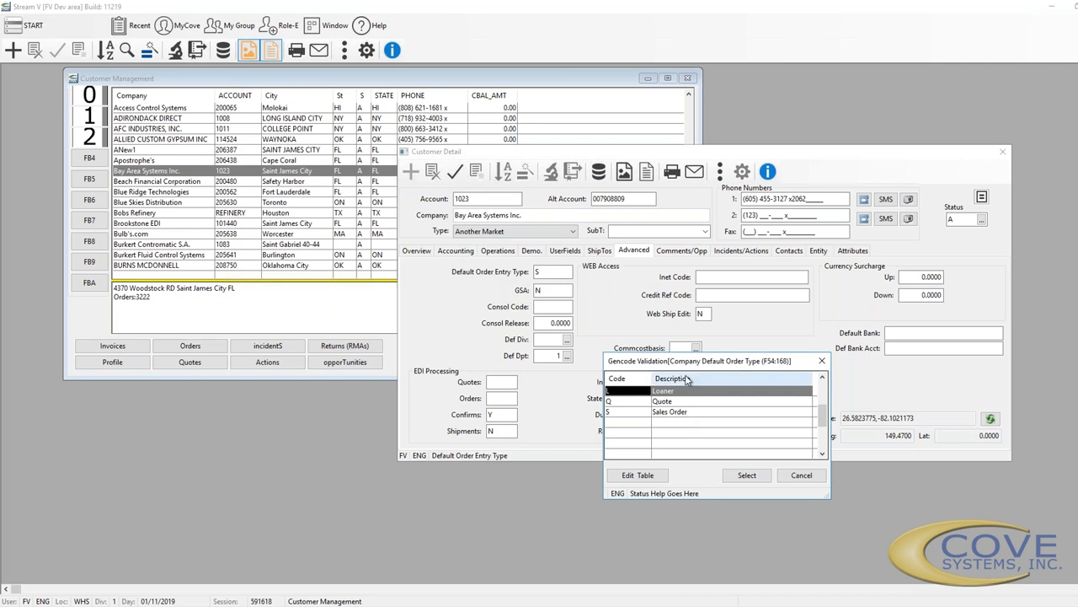
pyautogui.click(553, 279)
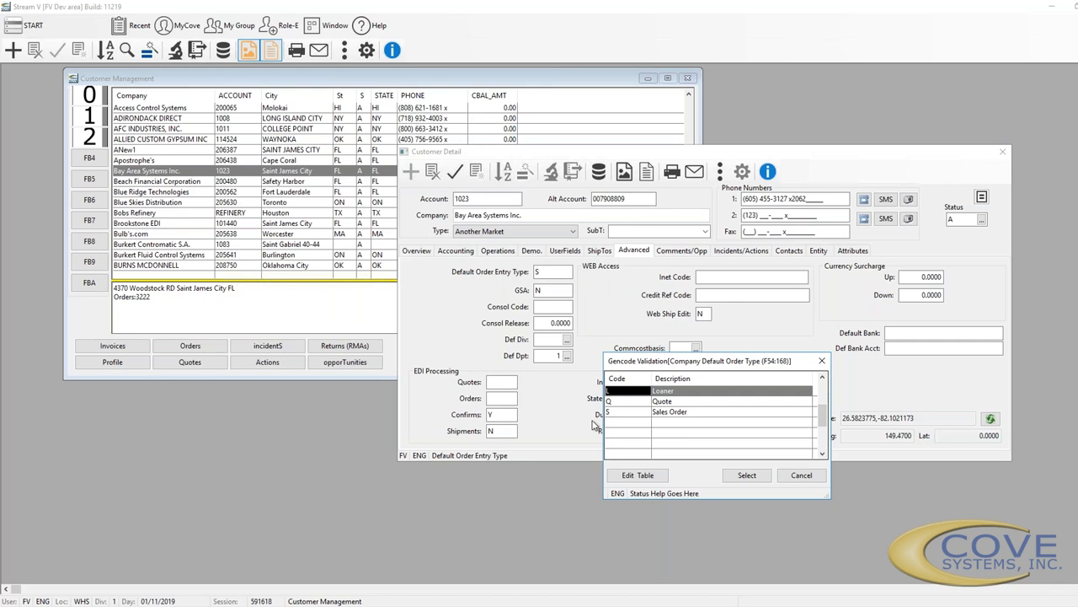
pyautogui.click(822, 361)
pyautogui.click(539, 290)
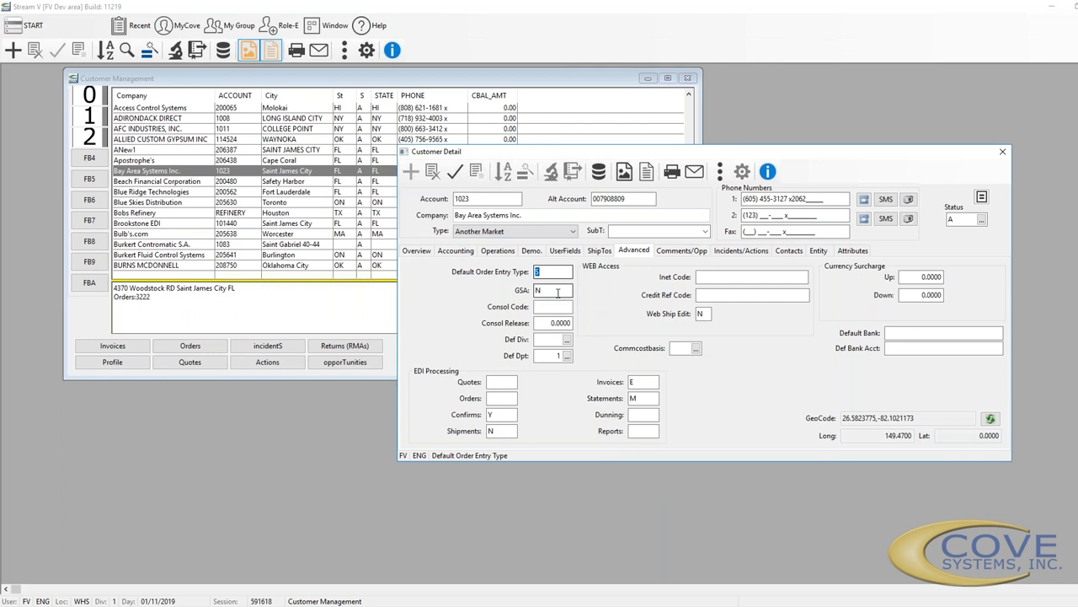
# Examine the customer's GSA and consolidation fields and the web access codes, including the Web Ship Edit option
pyautogui.moveTo(520, 290); pyautogui.dragTo(503, 305)
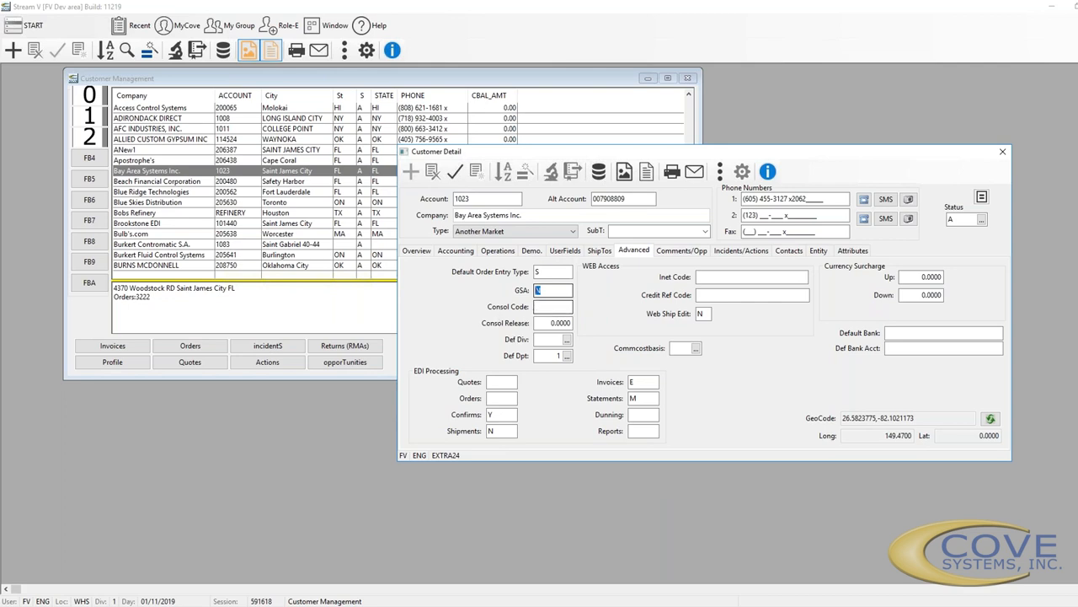
pyautogui.click(547, 306)
pyautogui.click(538, 324)
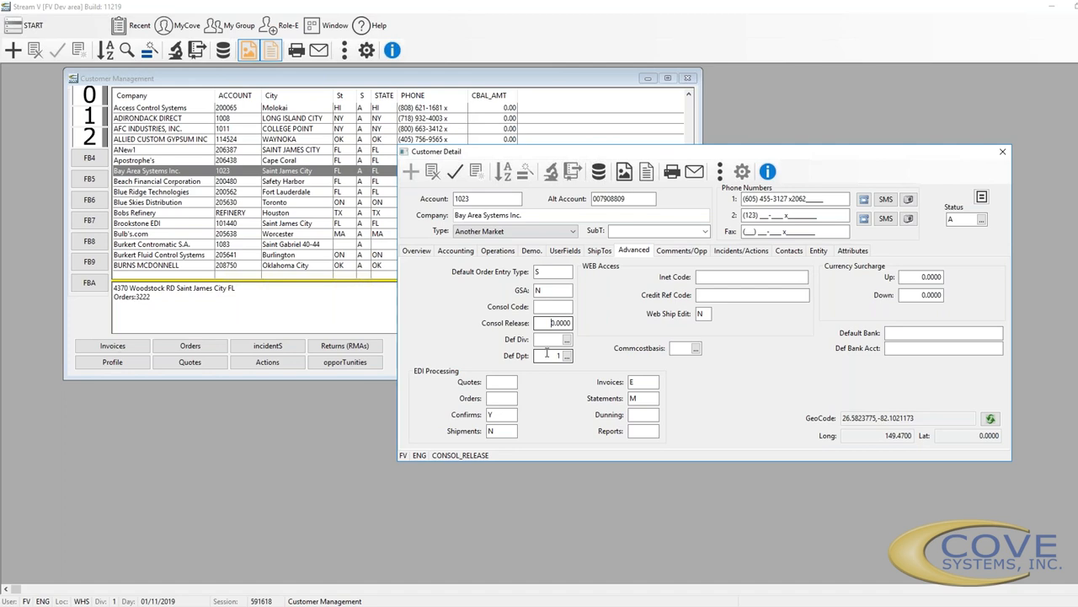
pyautogui.click(706, 276)
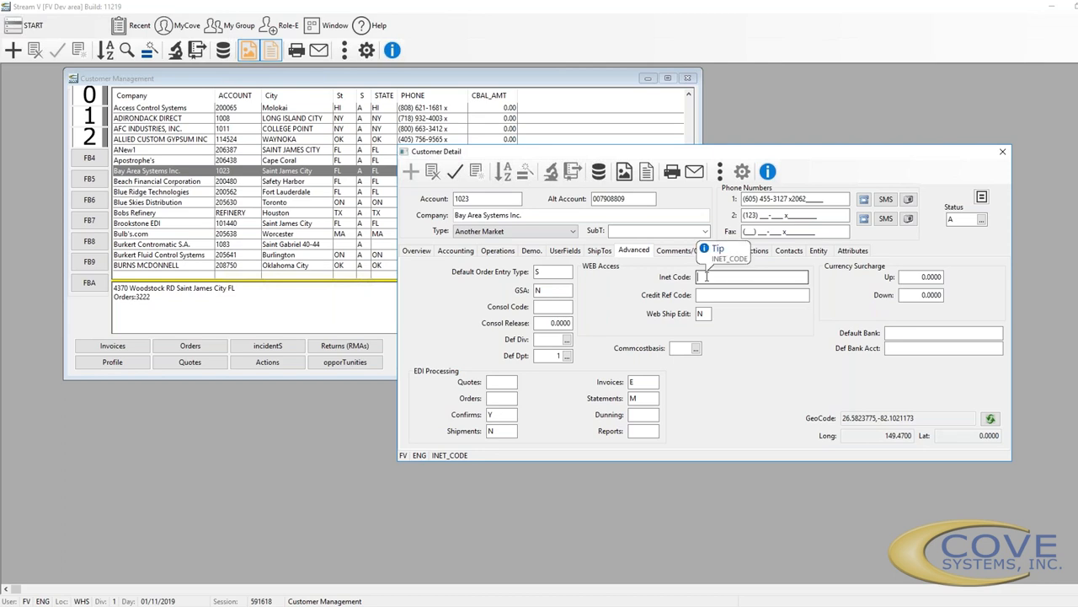
pyautogui.press('Tab')
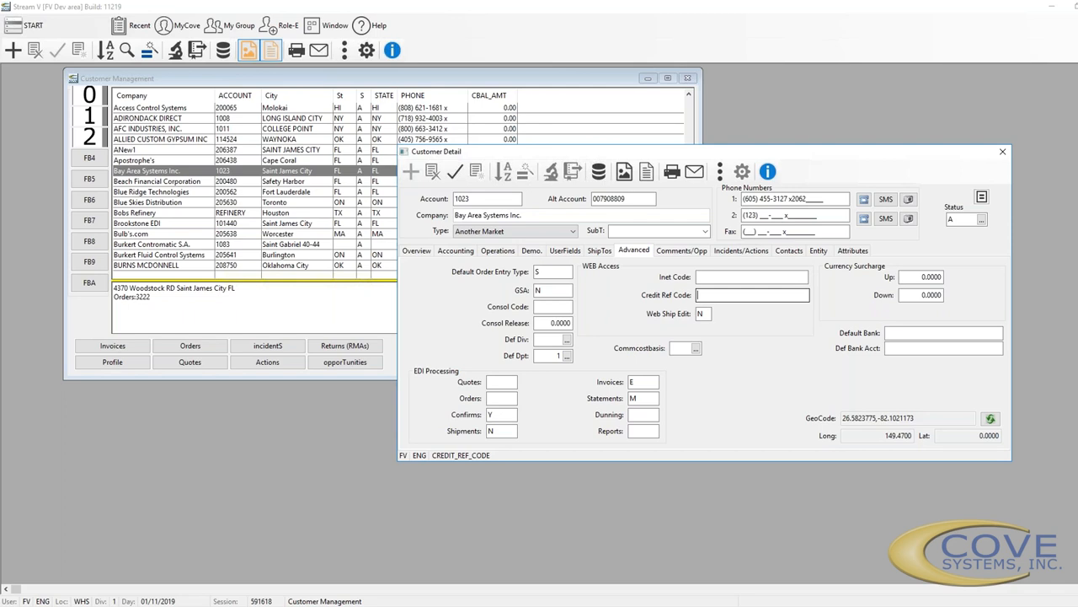
pyautogui.click(703, 313)
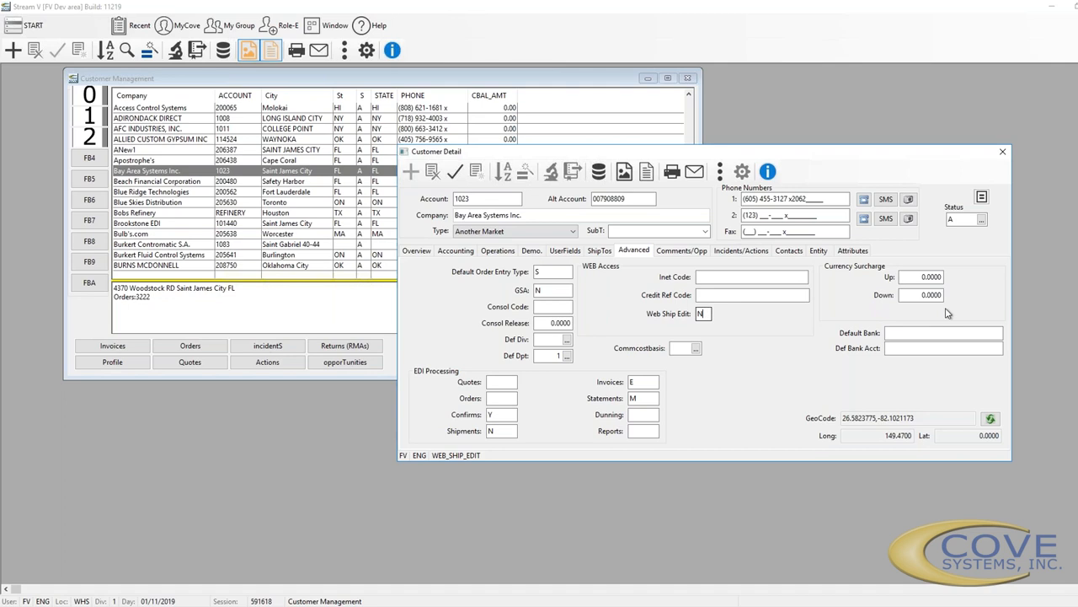
# Examine the customer's up and down currency surcharge fields and the default bank and bank account fields
pyautogui.click(915, 276)
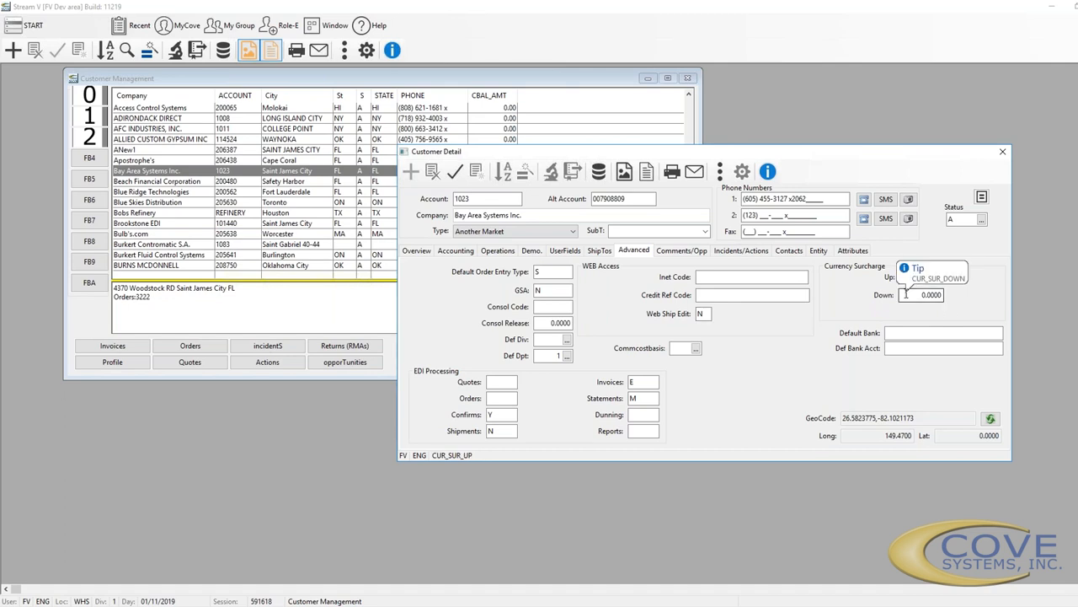
pyautogui.click(906, 295)
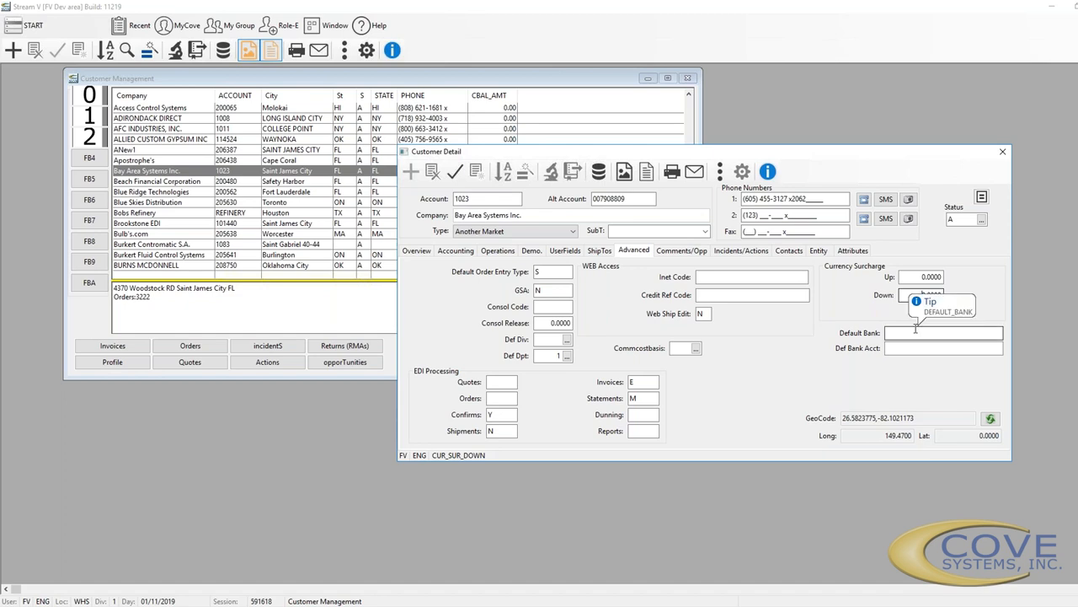
pyautogui.press('Tab')
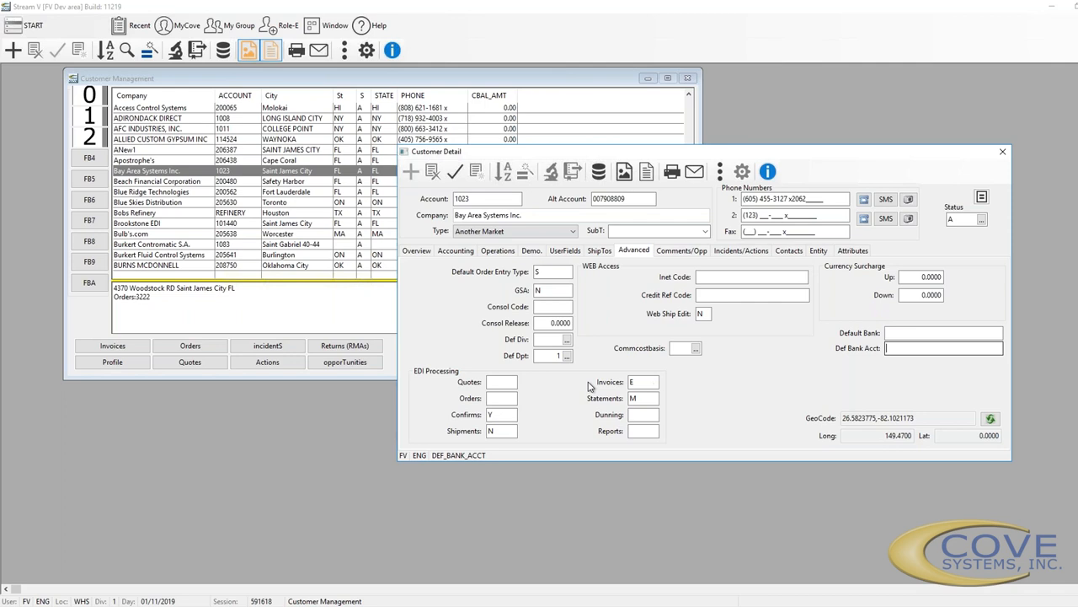
# Examine the EDI processing fields for quotes and invoices, and try to look up the invoice options
pyautogui.press('Tab')
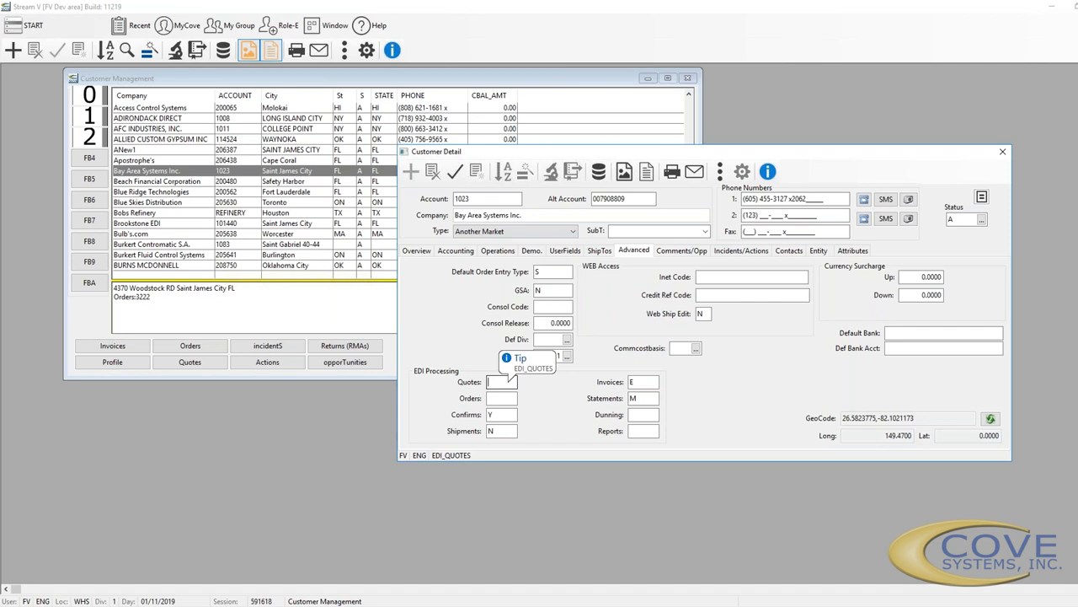
pyautogui.click(643, 382)
pyautogui.doubleClick(643, 382)
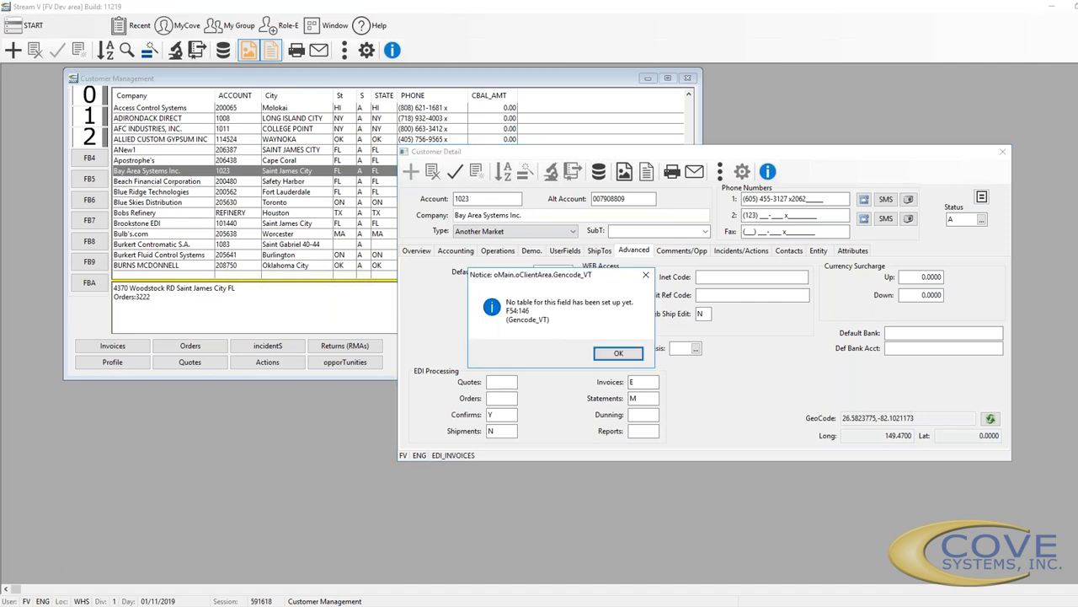
pyautogui.press('Return')
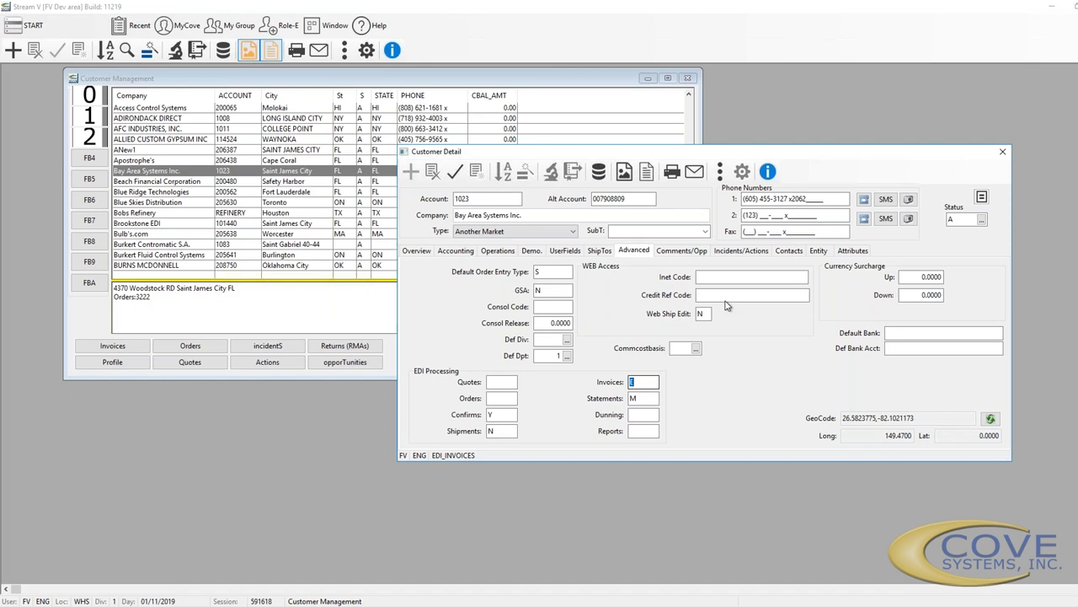
# Show the customer's comments, start a new comment, and move and enlarge the comment type list to show every type
pyautogui.click(677, 254)
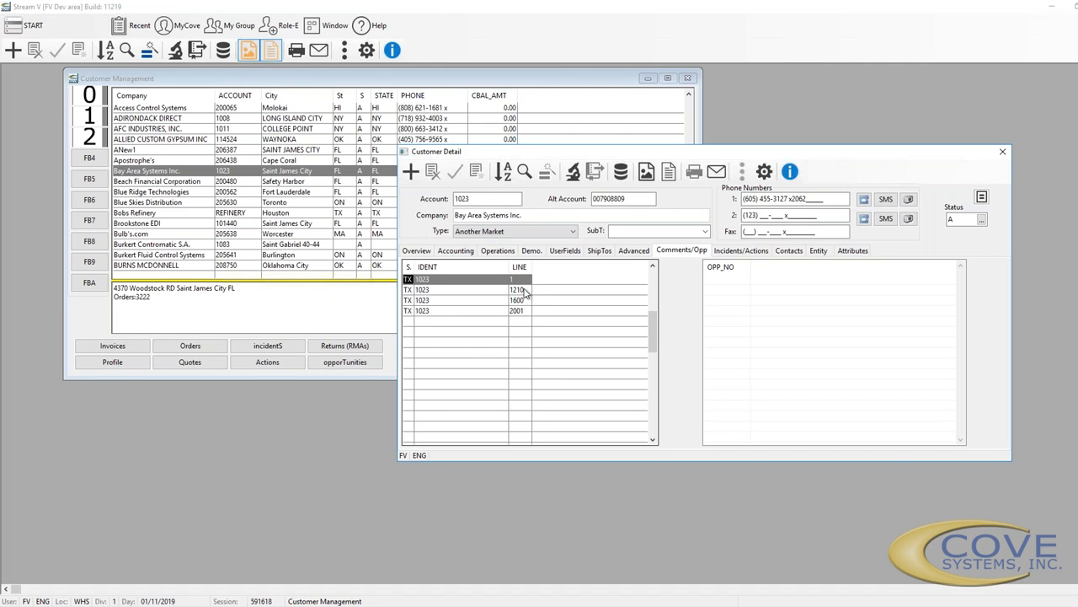
pyautogui.click(409, 174)
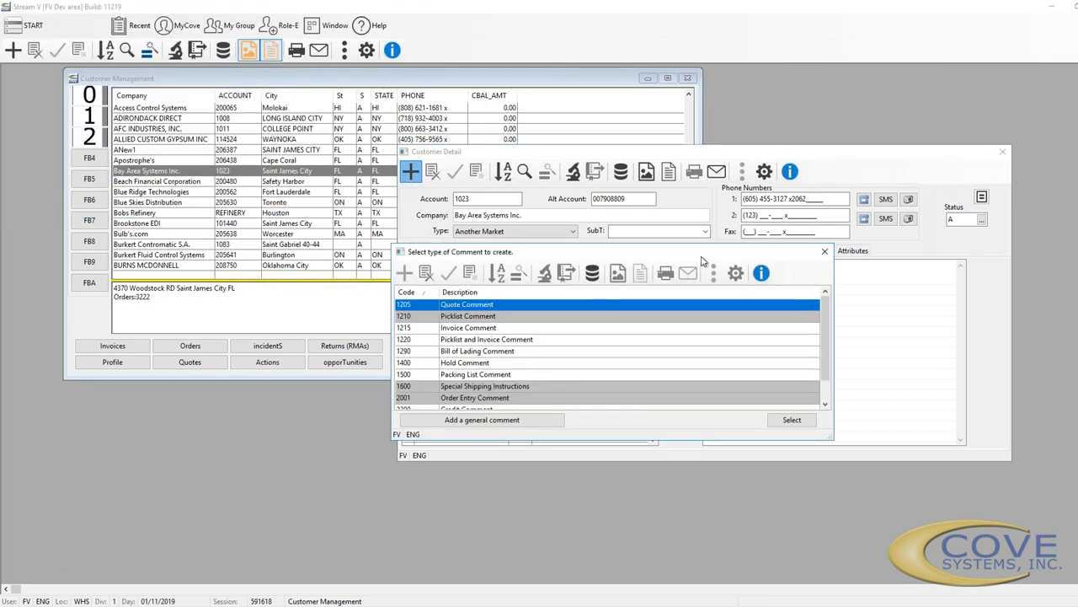
pyautogui.moveTo(701, 257); pyautogui.dragTo(962, 235)
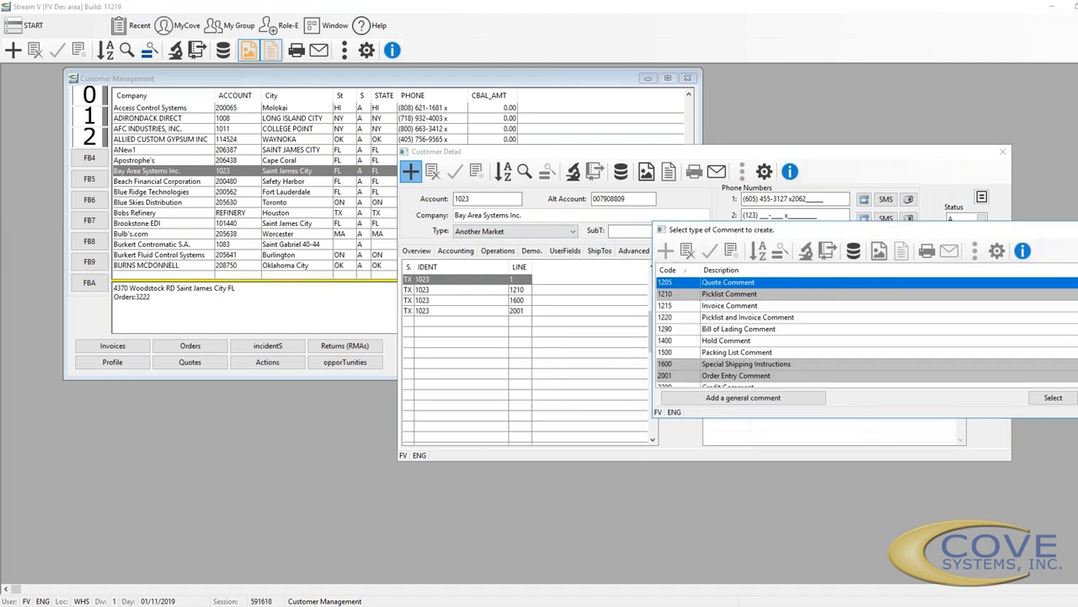
pyautogui.moveTo(1077, 417); pyautogui.dragTo(1072, 509)
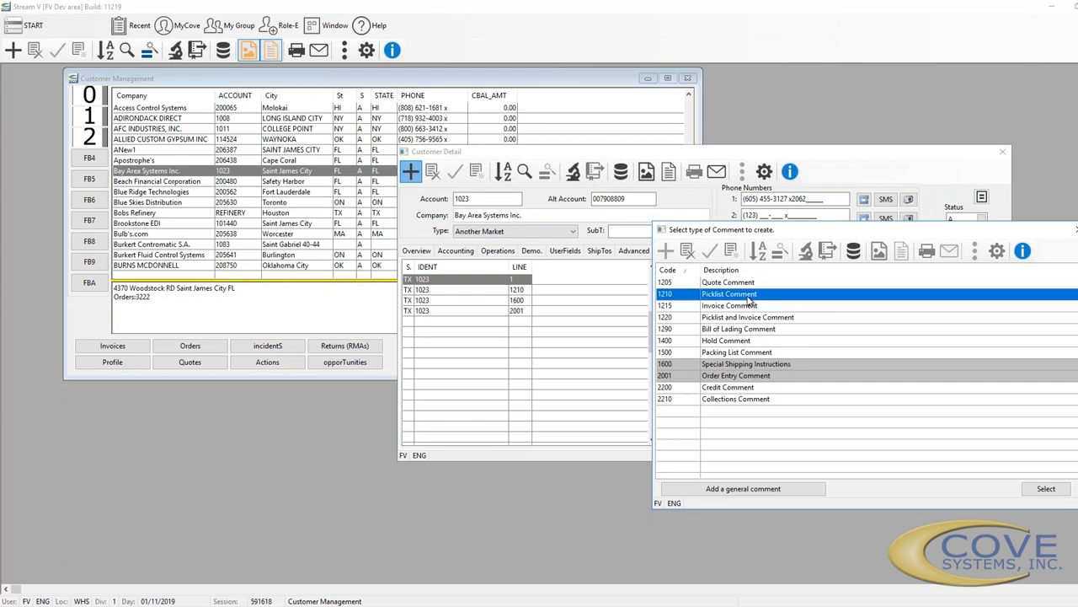
# Review the available comment types one by one, from Picklist and Invoice through Bill of Lading, Hold, Packing List and Collections Comment
pyautogui.press('Down')
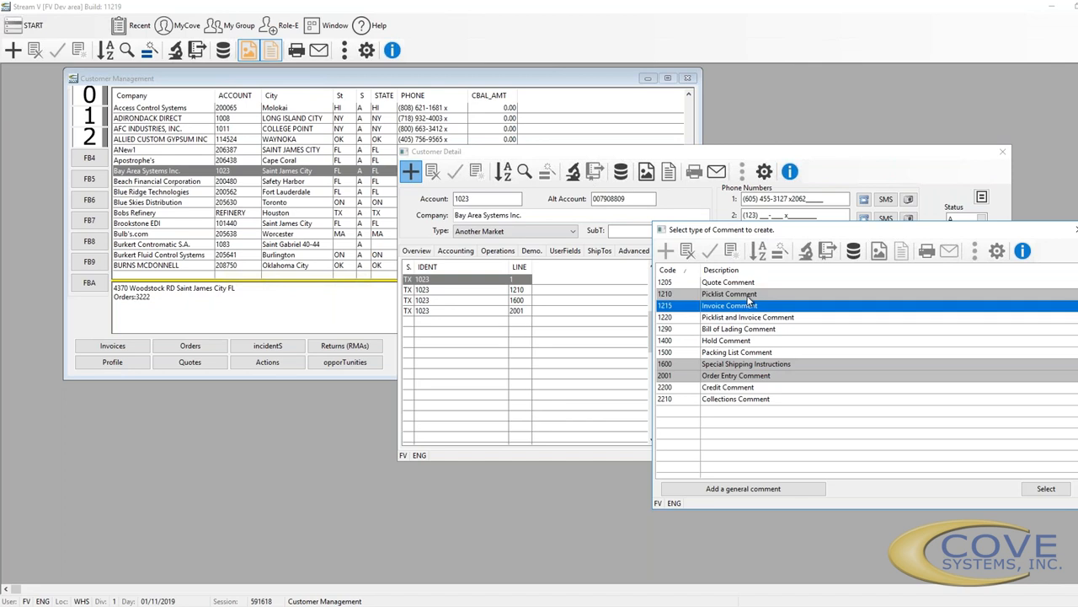
pyautogui.press('Down')
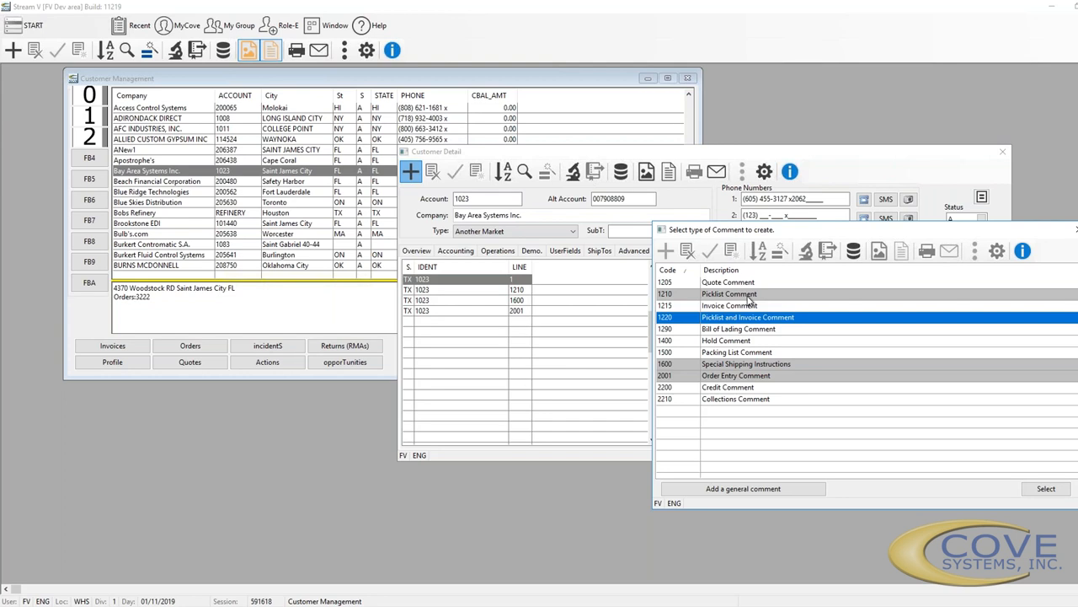
pyautogui.click(751, 308)
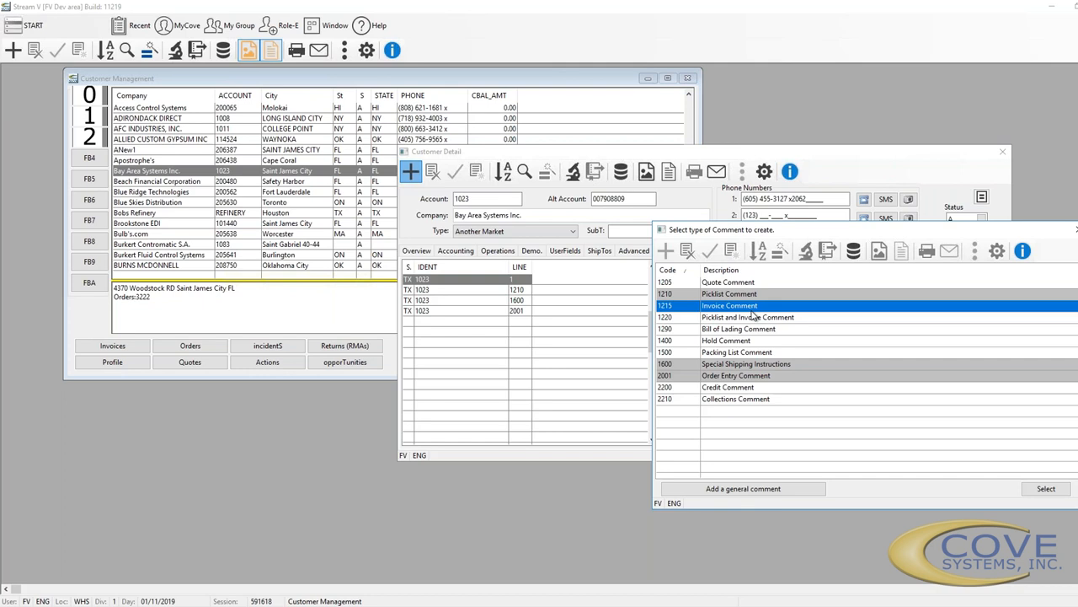
pyautogui.click(758, 297)
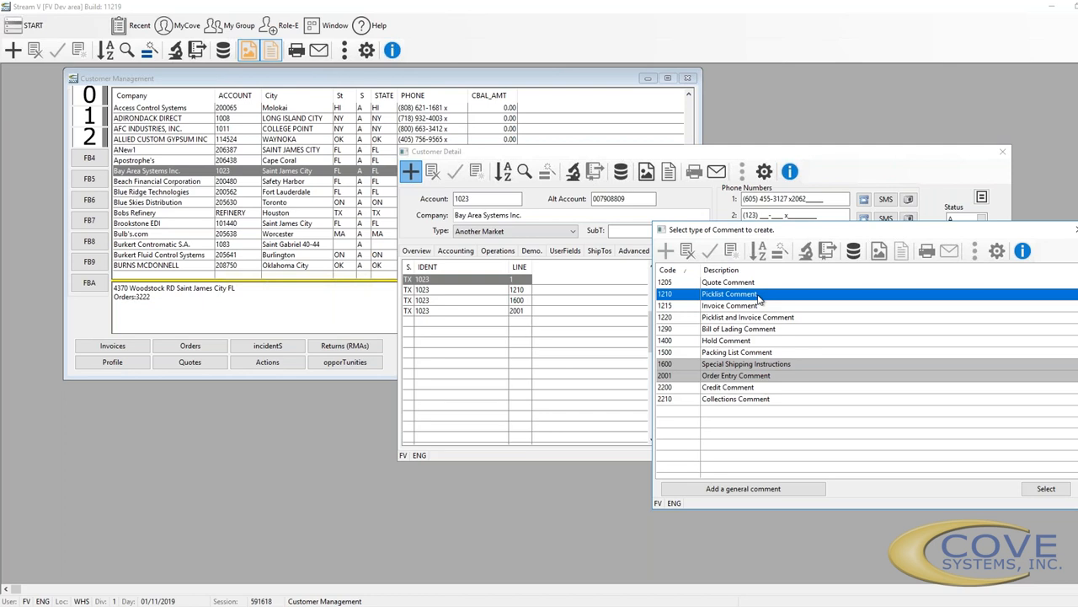
pyautogui.click(749, 330)
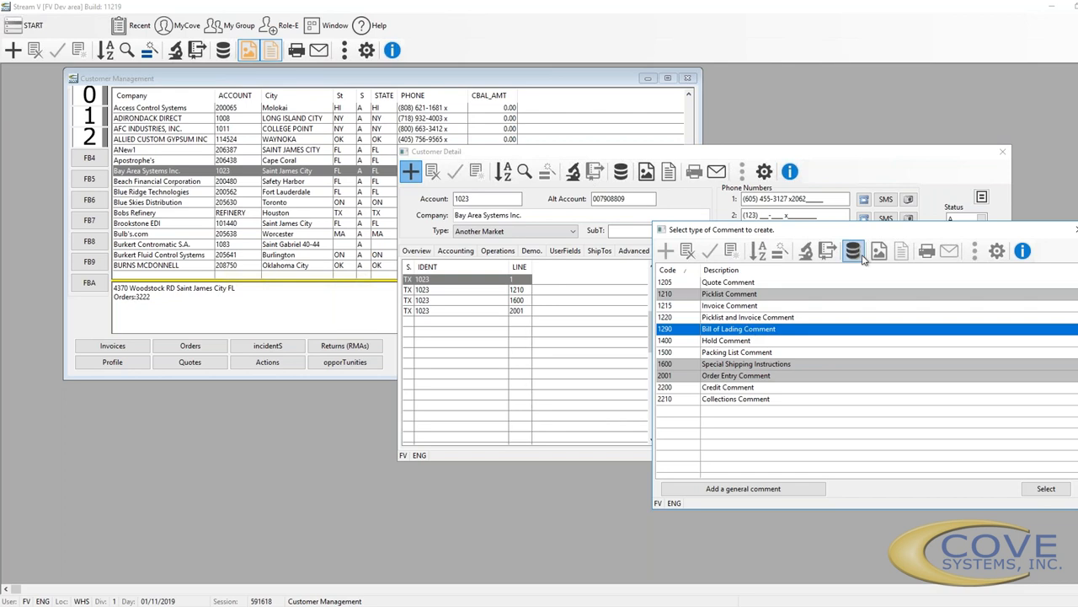
pyautogui.click(810, 345)
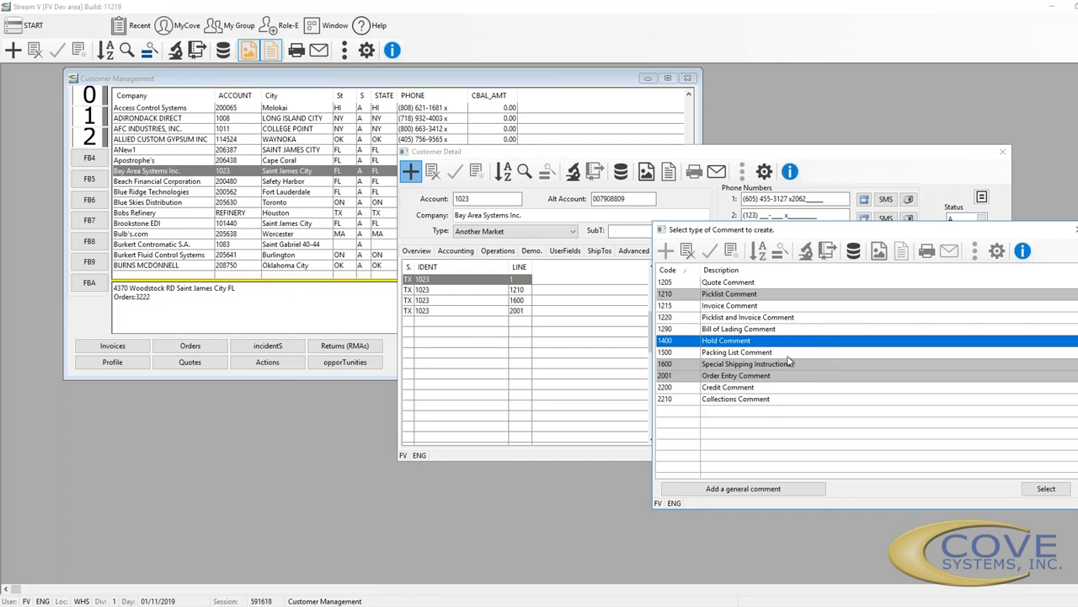
pyautogui.click(789, 354)
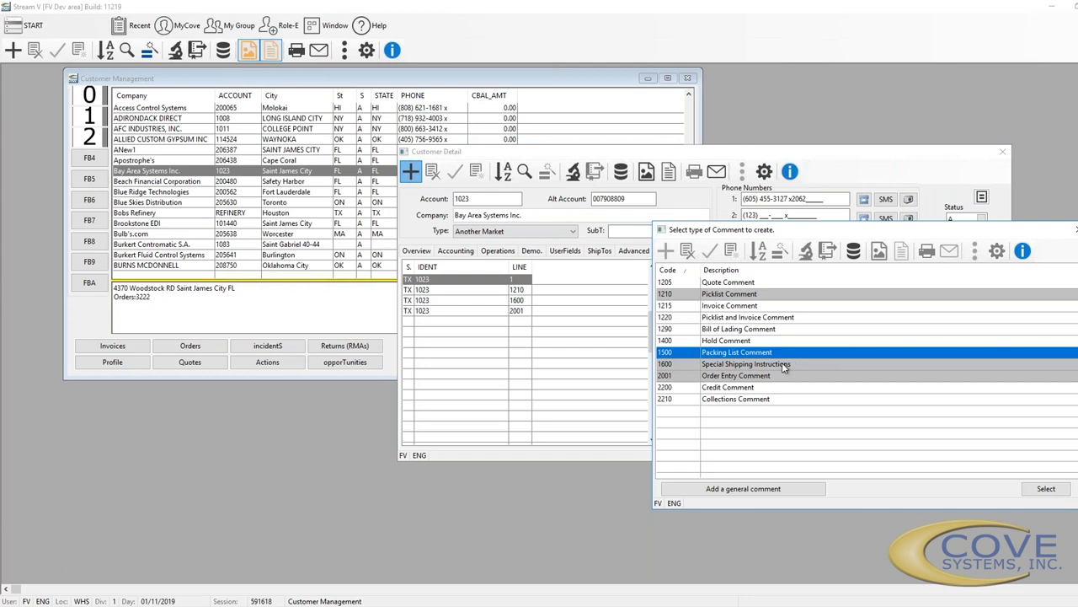
pyautogui.click(782, 363)
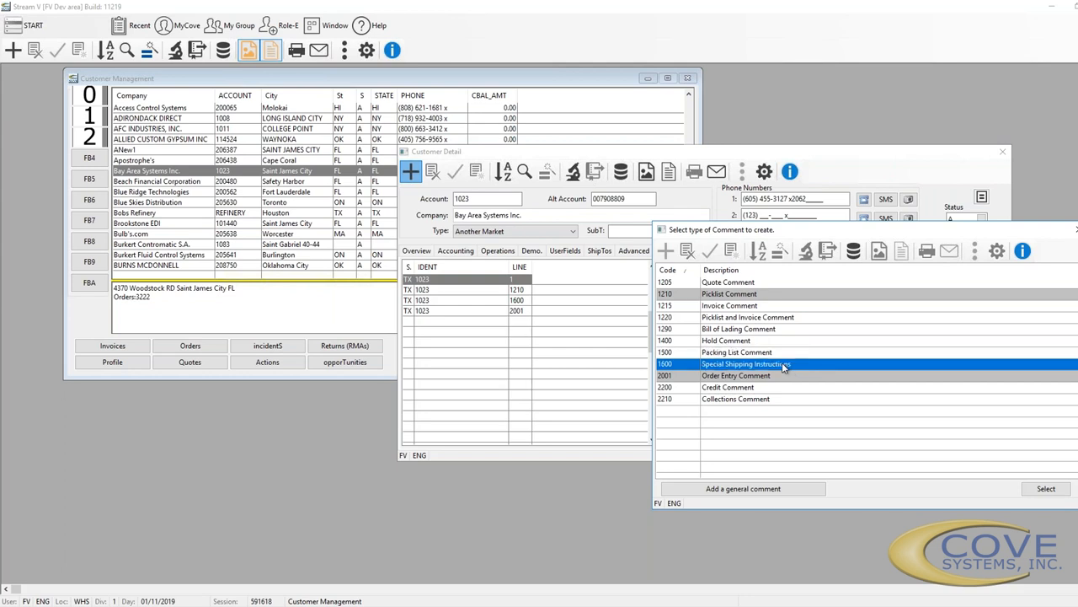
pyautogui.click(775, 378)
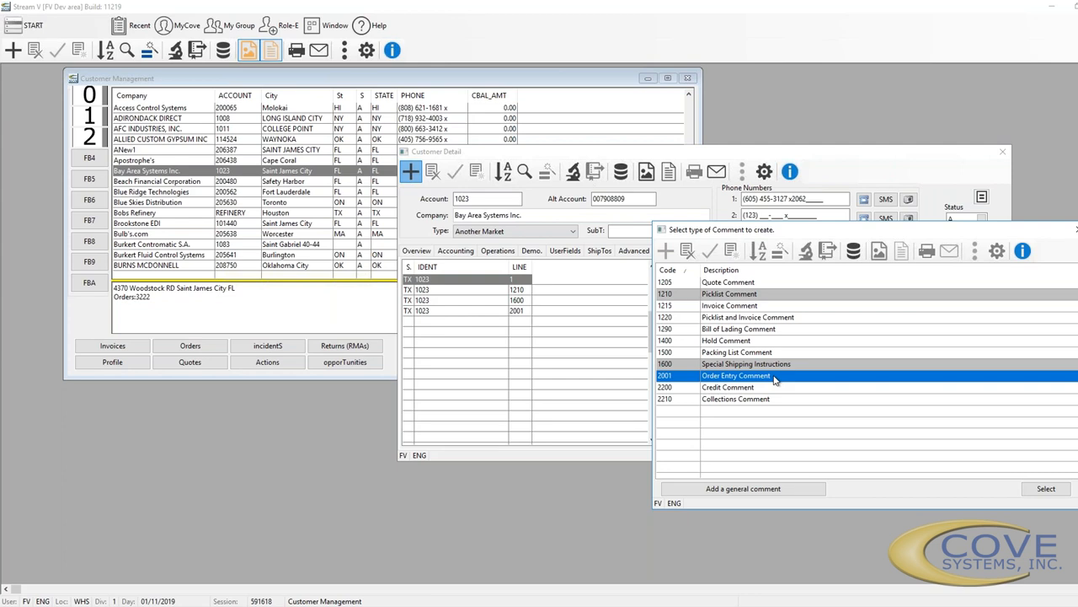
pyautogui.press('Down')
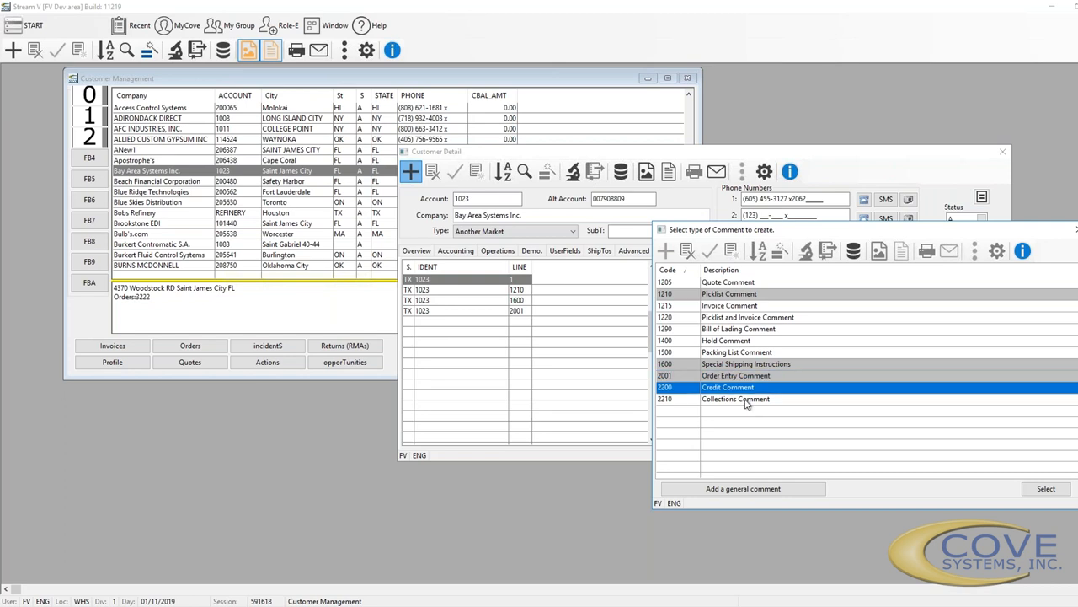
pyautogui.click(745, 402)
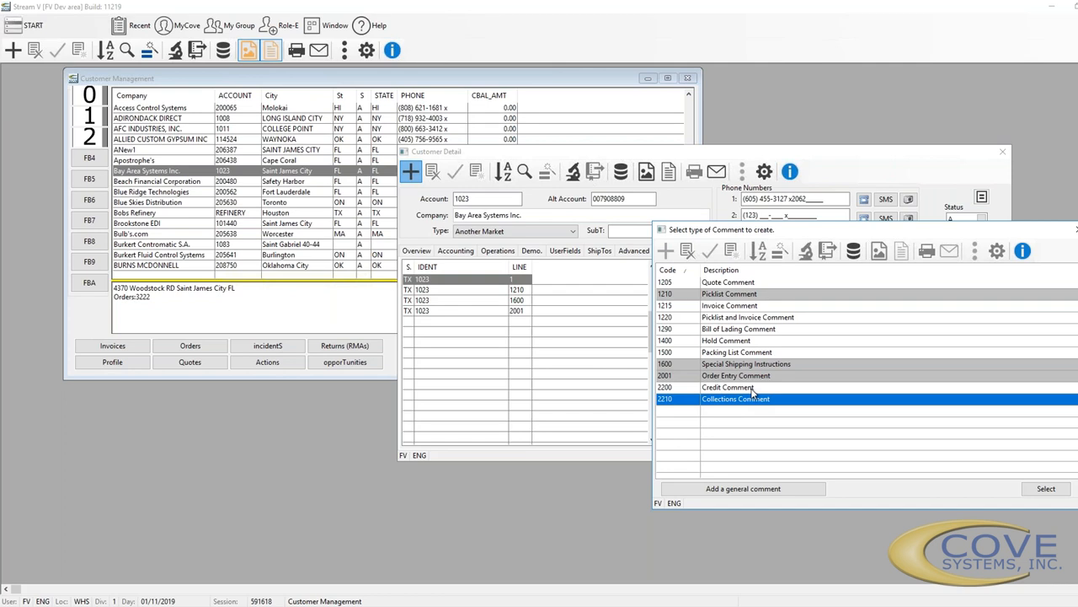
# Create and save a timestamped Credit Comment containing "jklasjdka jsdlk ajsd" and, on a second line, "lkadkjaskldjasdj"
pyautogui.doubleClick(752, 388)
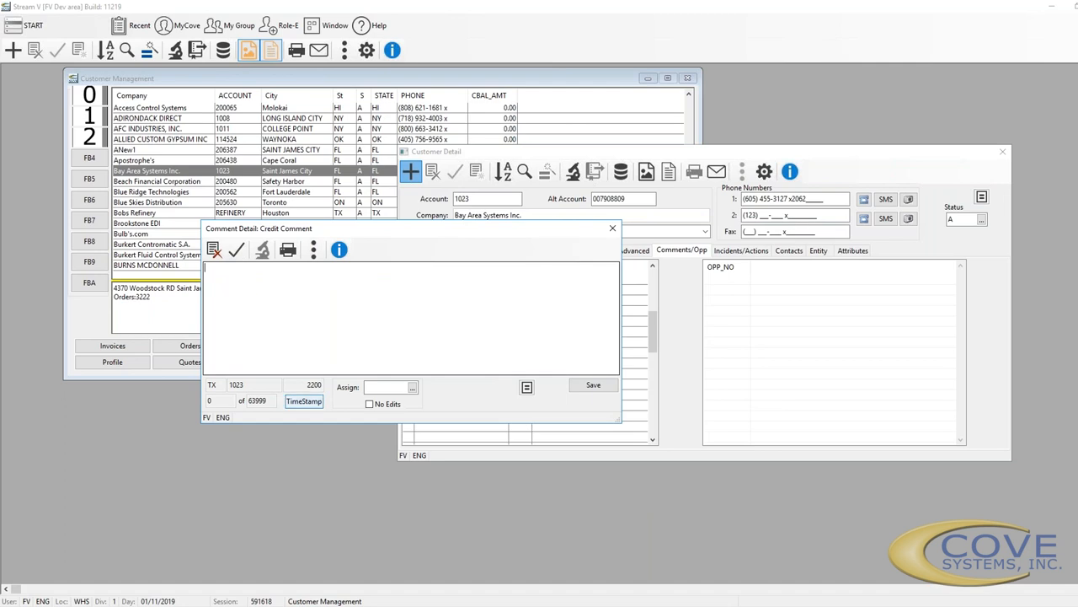
pyautogui.click(304, 401)
pyautogui.write('jklasjdka jsdlk ajsd01/11/2019 14:32:FV -')
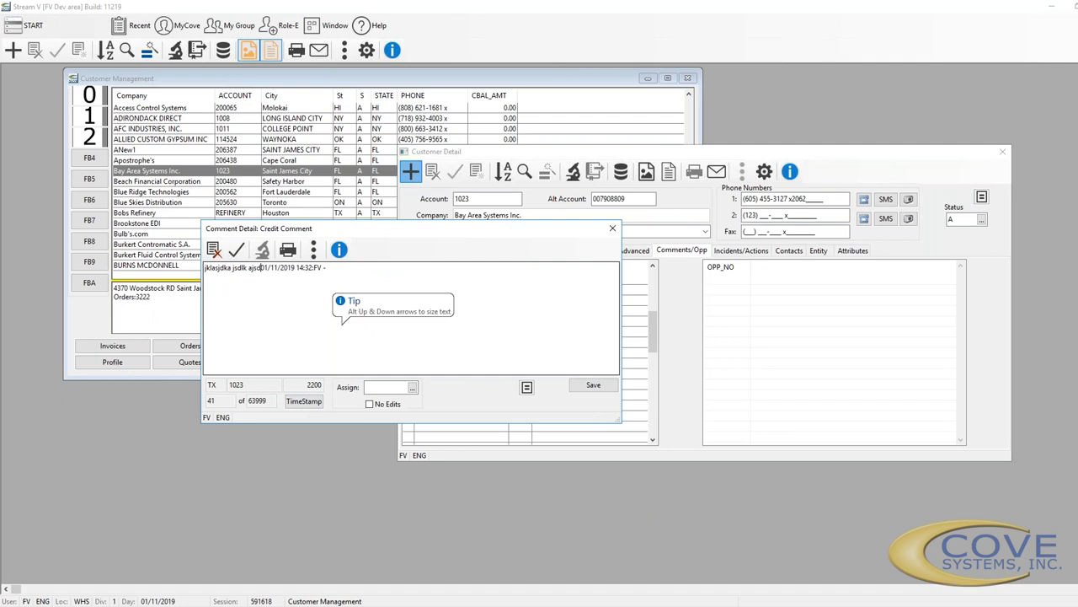
pyautogui.press('Return')
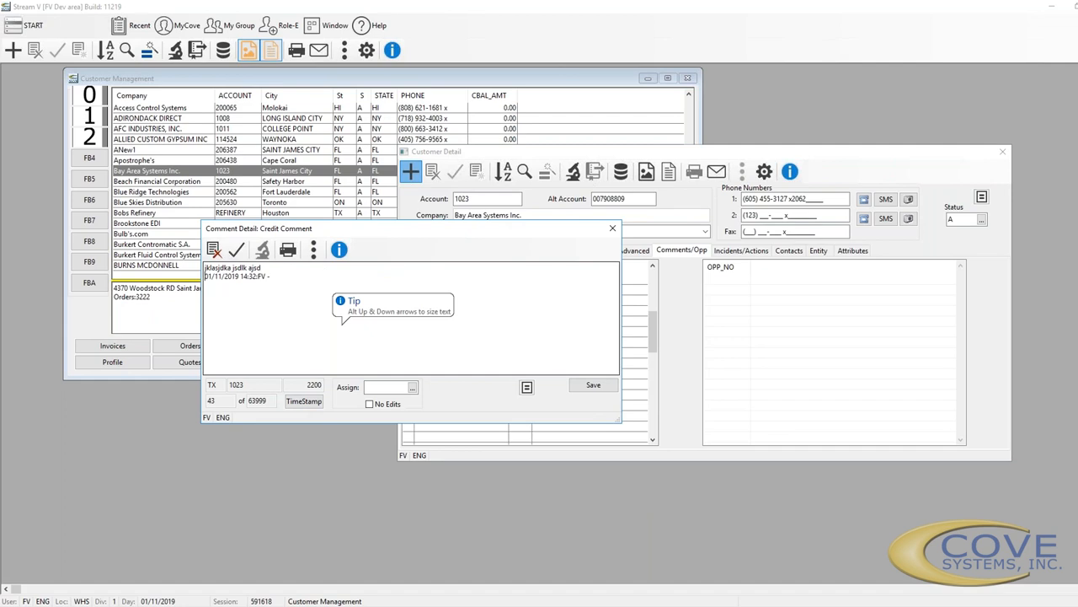
pyautogui.write('lkadkjaskldjasdj')
pyautogui.click(589, 385)
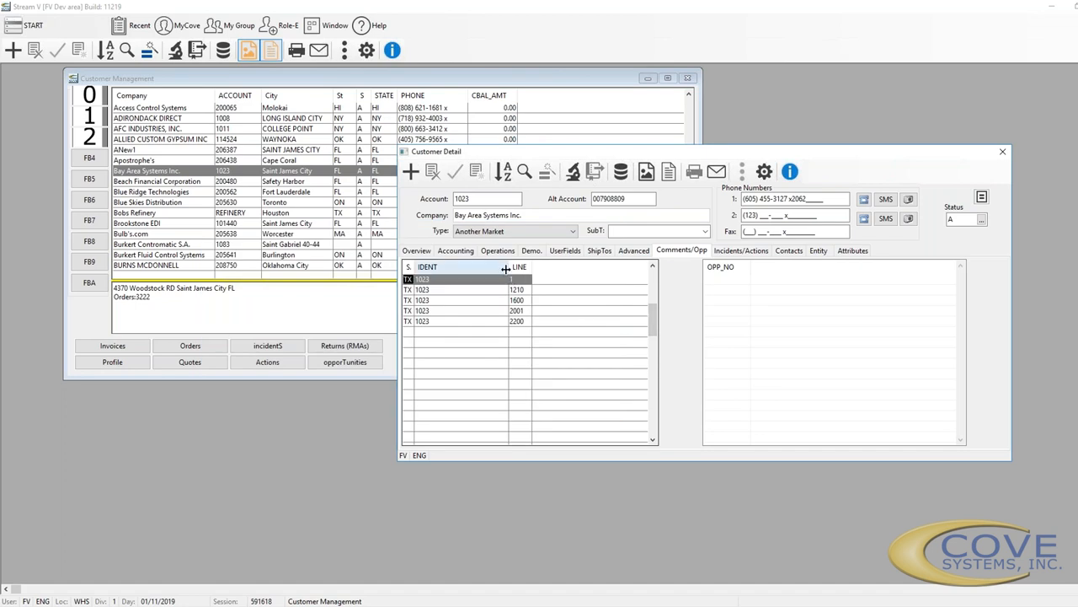
# Narrow the IDENT column of the customer's comment list and select the comment on line 1210
pyautogui.moveTo(505, 268); pyautogui.dragTo(445, 268)
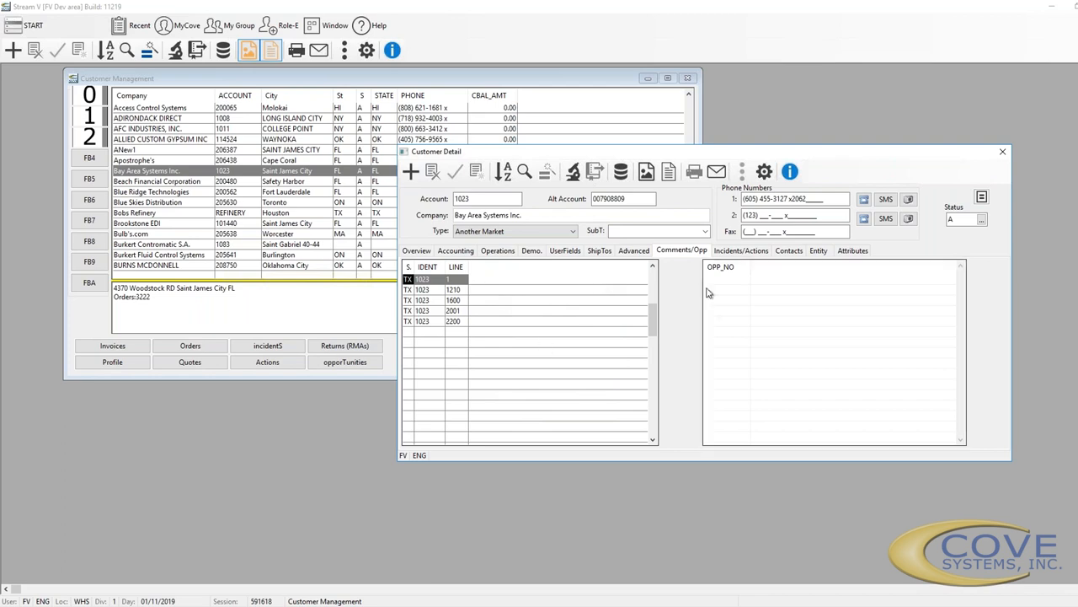
pyautogui.click(446, 291)
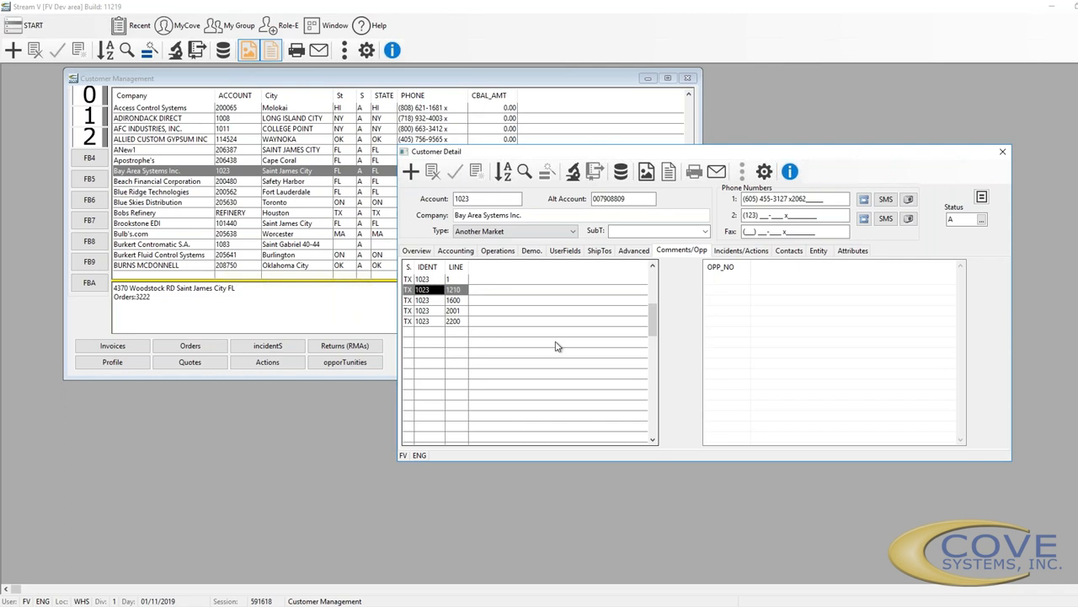
# Start a new opportunity for Bay Area Systems Inc., choosing the fifth contact in the customer contact list
pyautogui.click(706, 296)
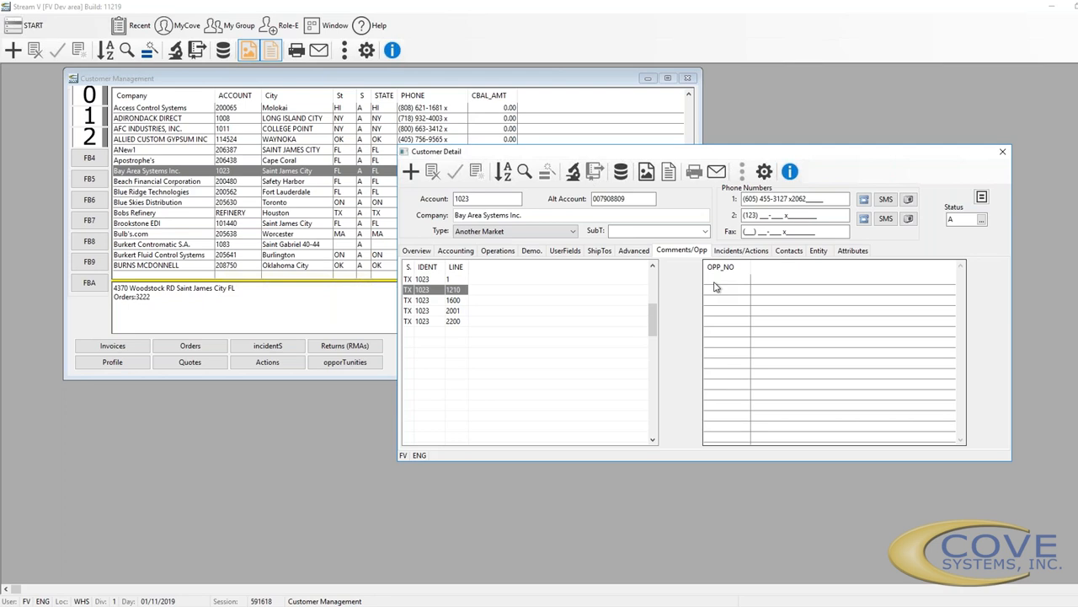
pyautogui.doubleClick(715, 287)
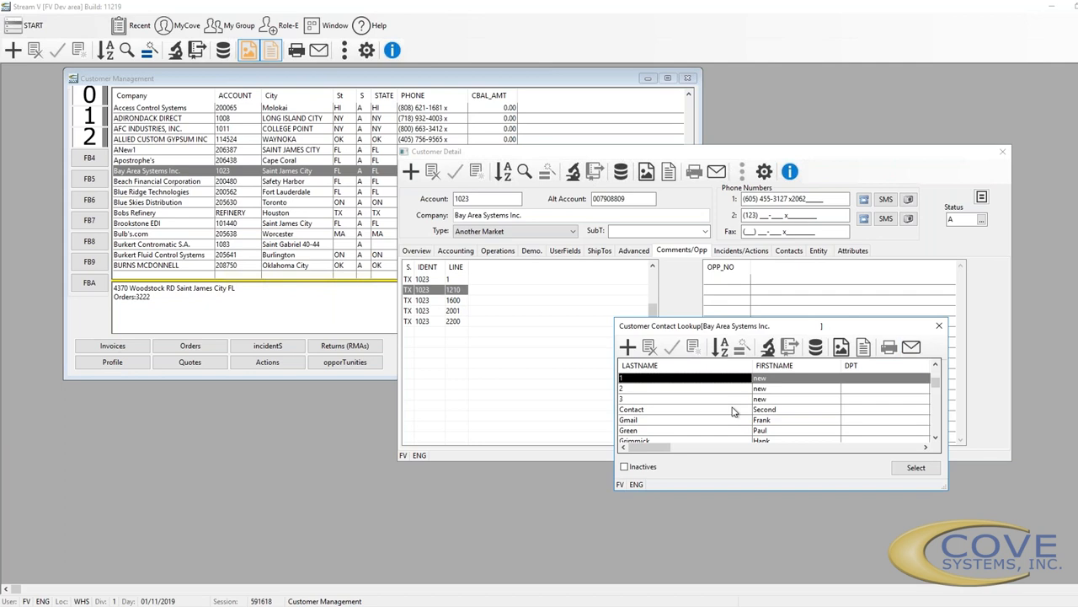
pyautogui.doubleClick(659, 426)
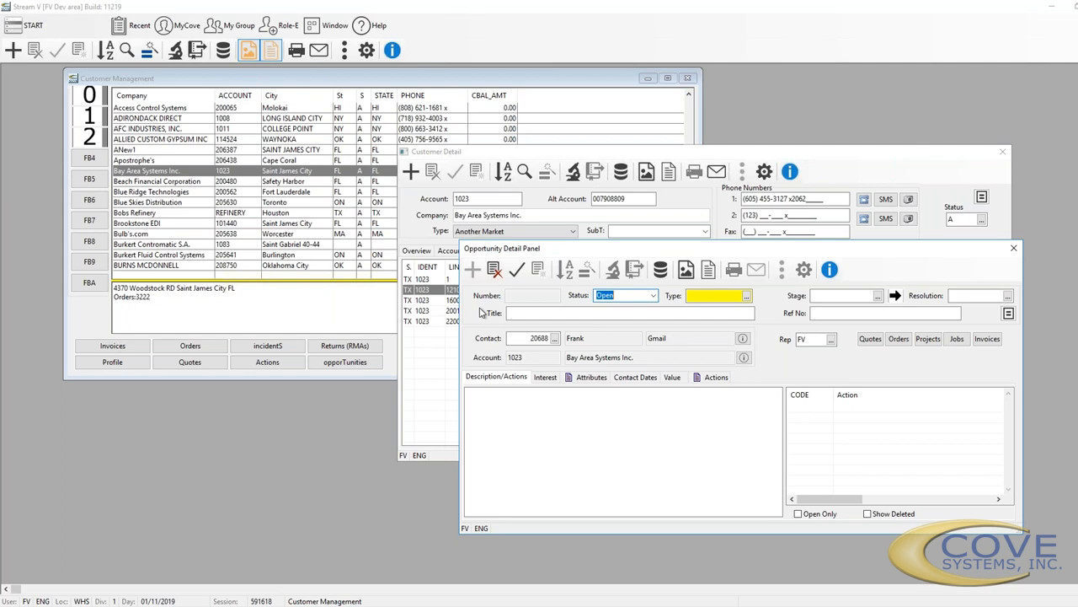
# Abandon the unsaved opportunity and bring up the incidents and actions for Bay Area Systems Inc
pyautogui.click(1015, 251)
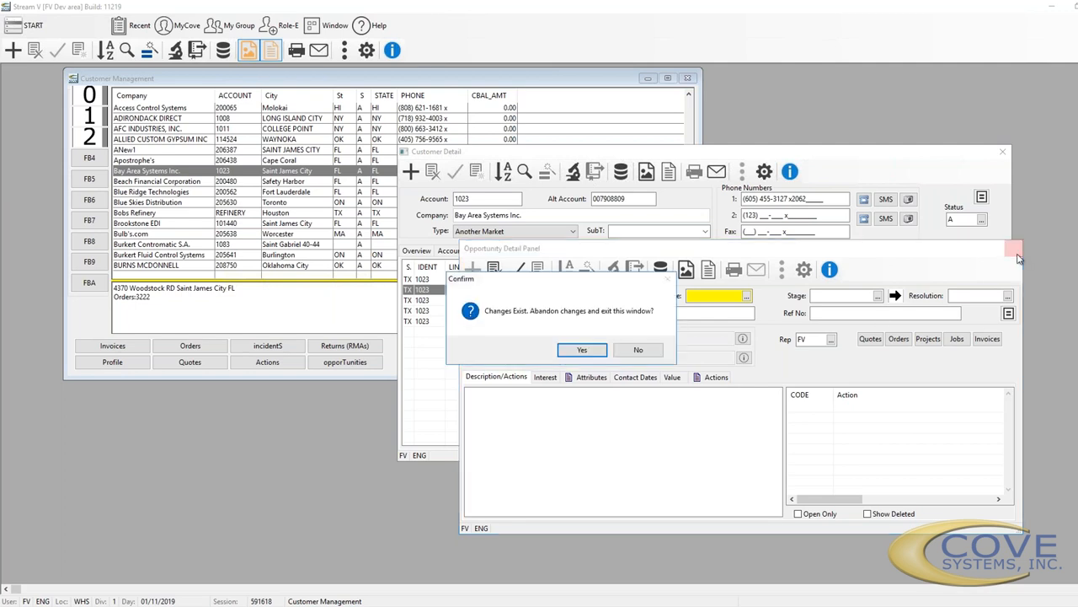
pyautogui.click(592, 352)
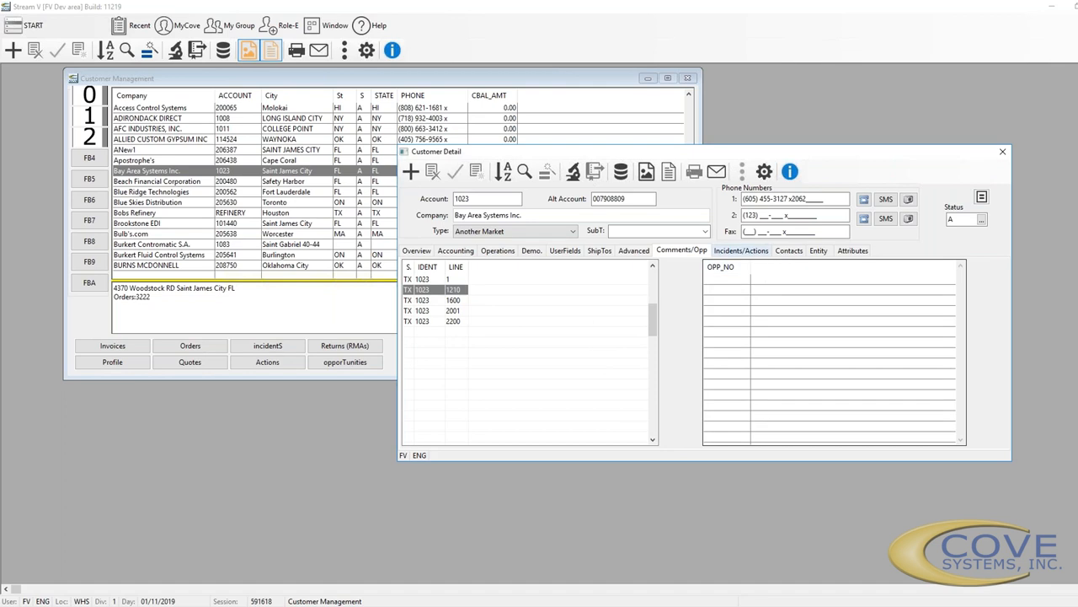
pyautogui.click(753, 252)
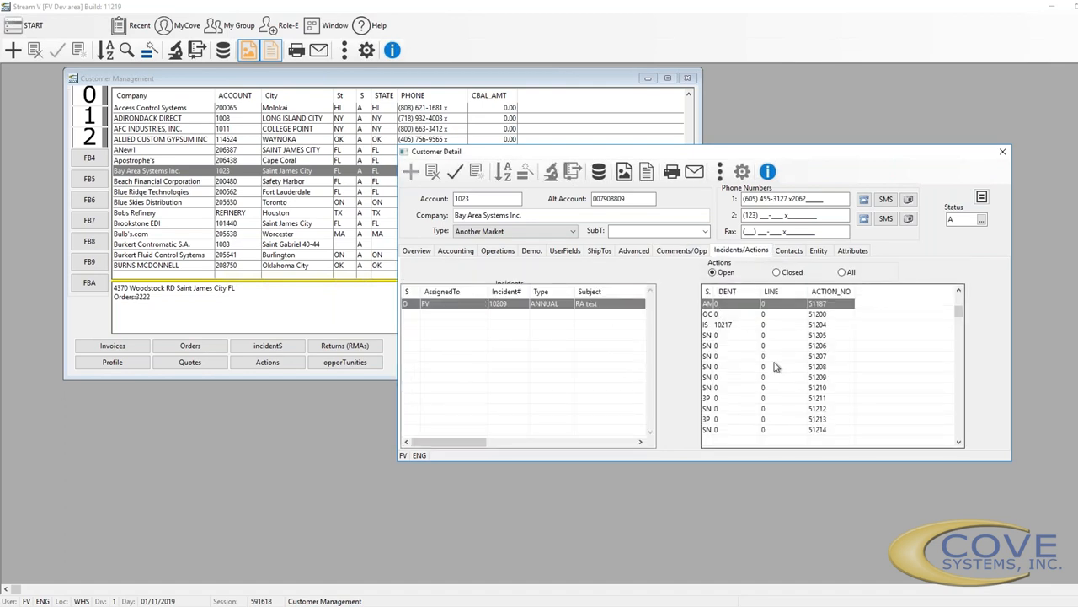
# Start a new incident for Bay Area Systems Inc. with the fourth contact in the customer contact list, and discard it unsaved
pyautogui.click(470, 337)
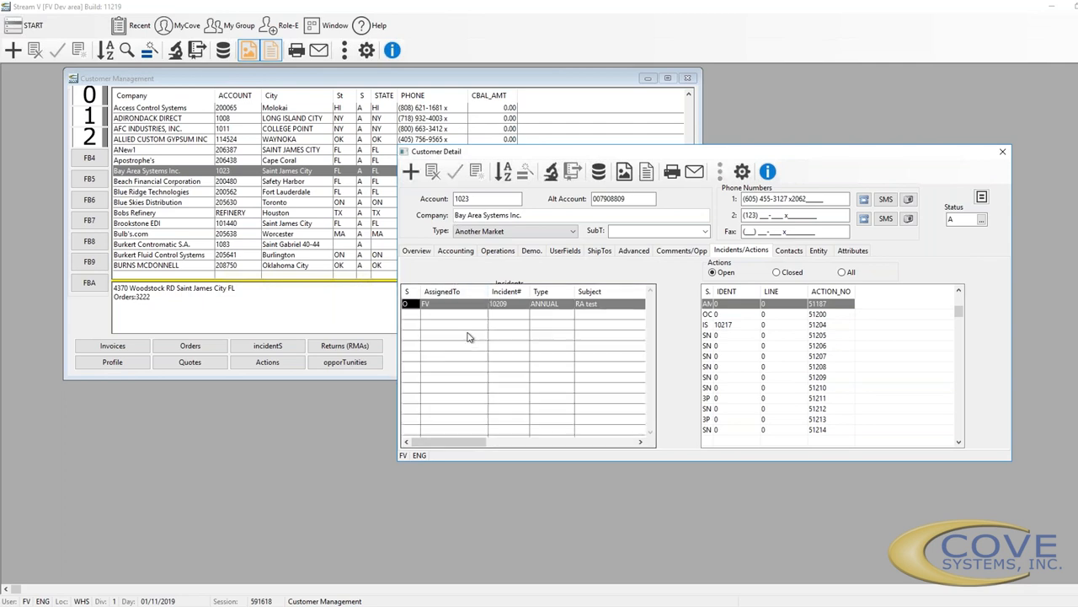
pyautogui.click(410, 173)
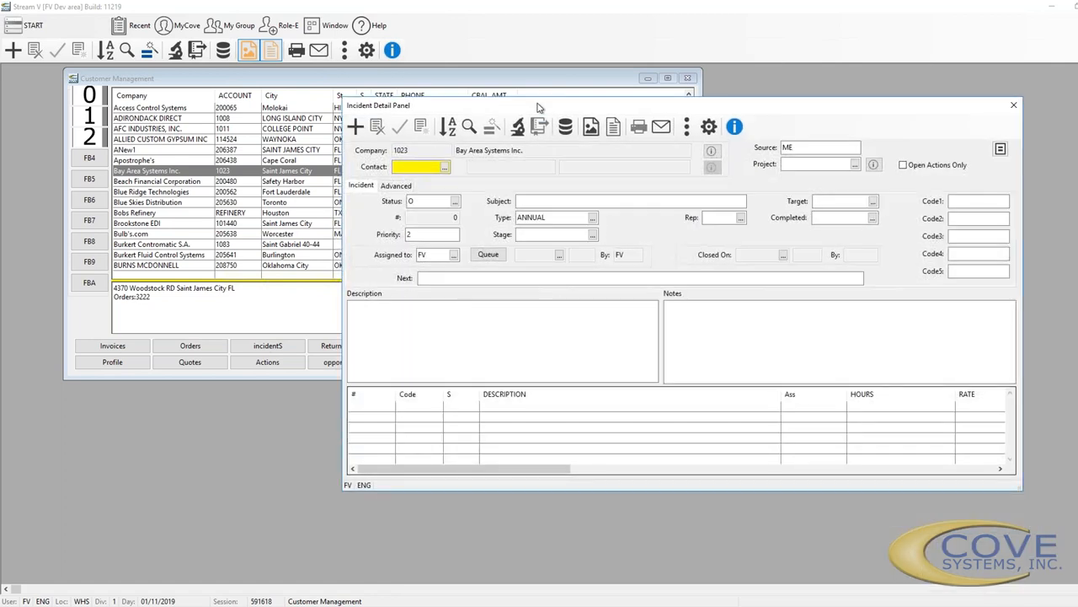
pyautogui.click(445, 169)
pyautogui.doubleClick(647, 411)
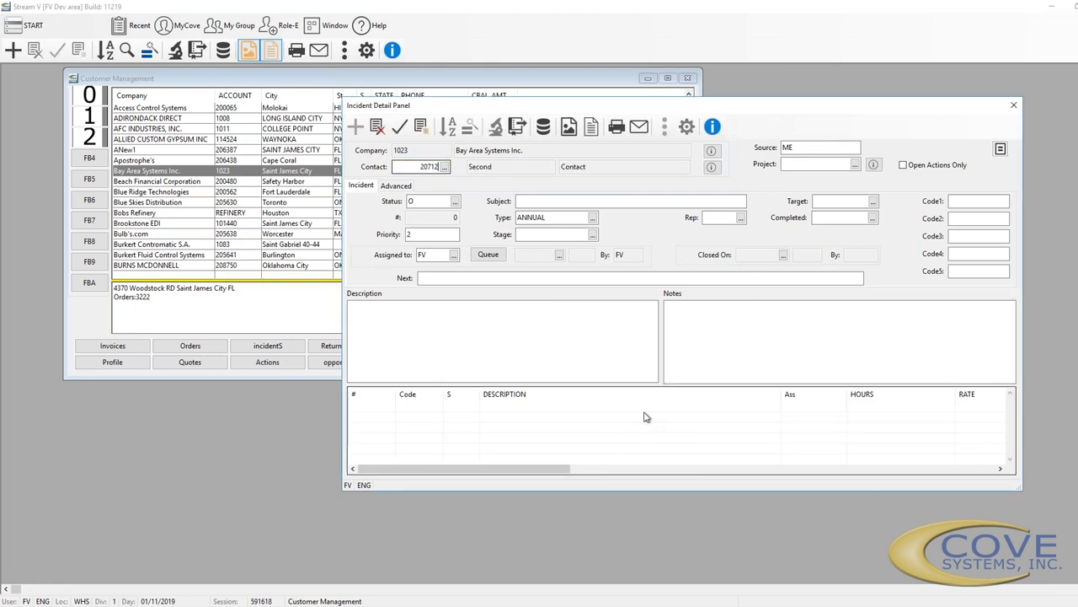
pyautogui.click(536, 202)
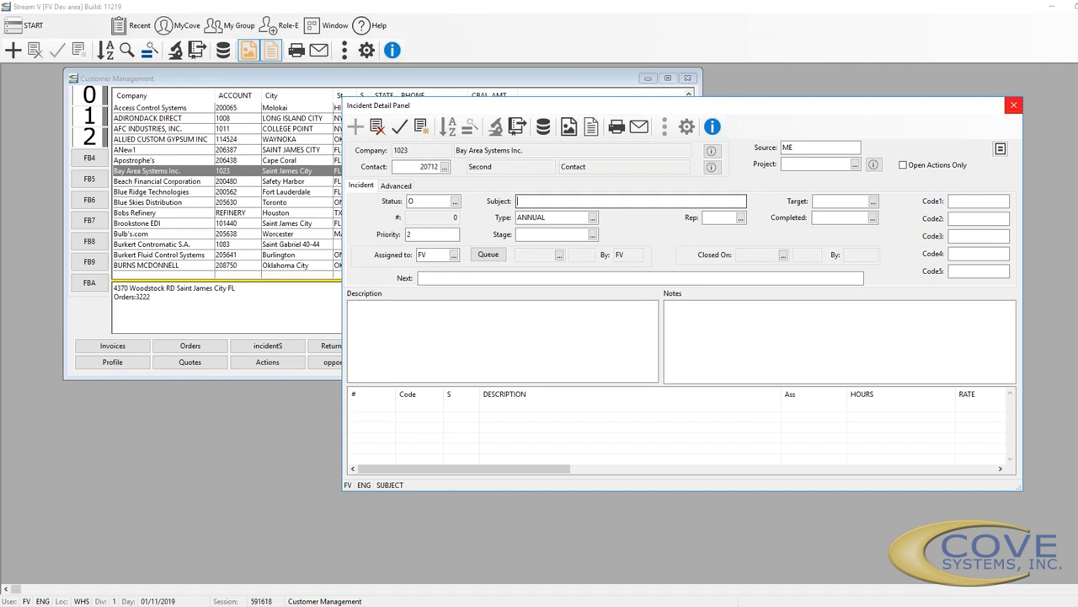
pyautogui.click(1014, 104)
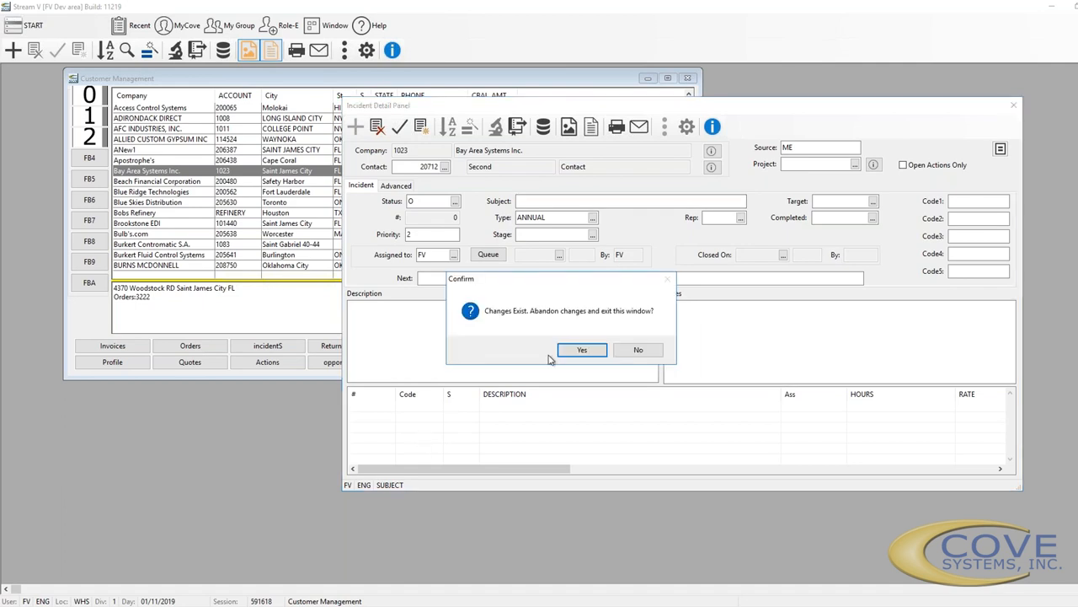
pyautogui.click(582, 351)
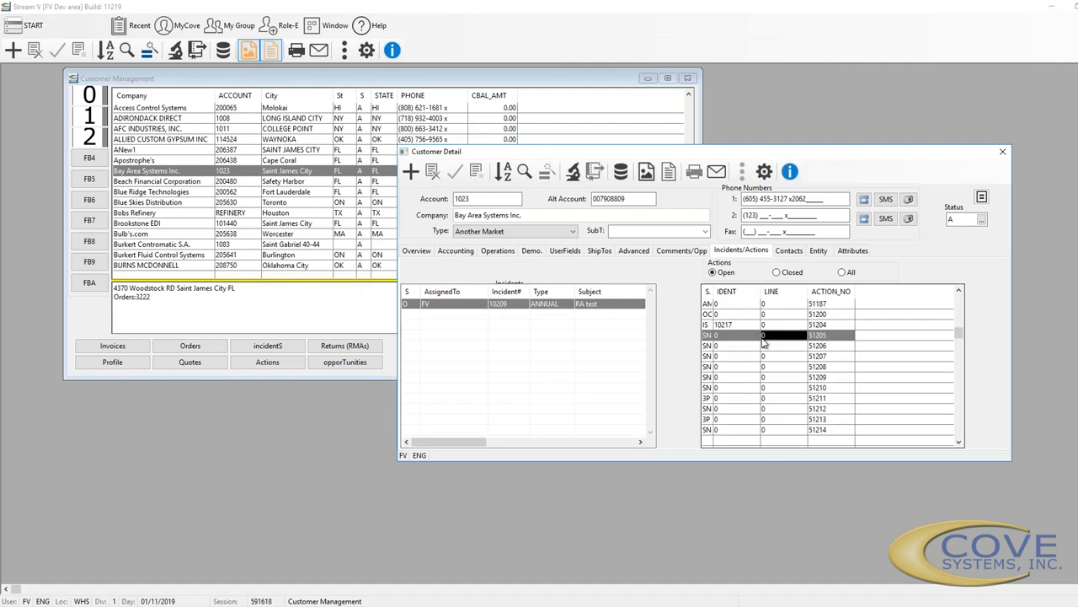
# Examine the details of the open action linked to incident 10217, and close the action and the customer record
pyautogui.click(720, 325)
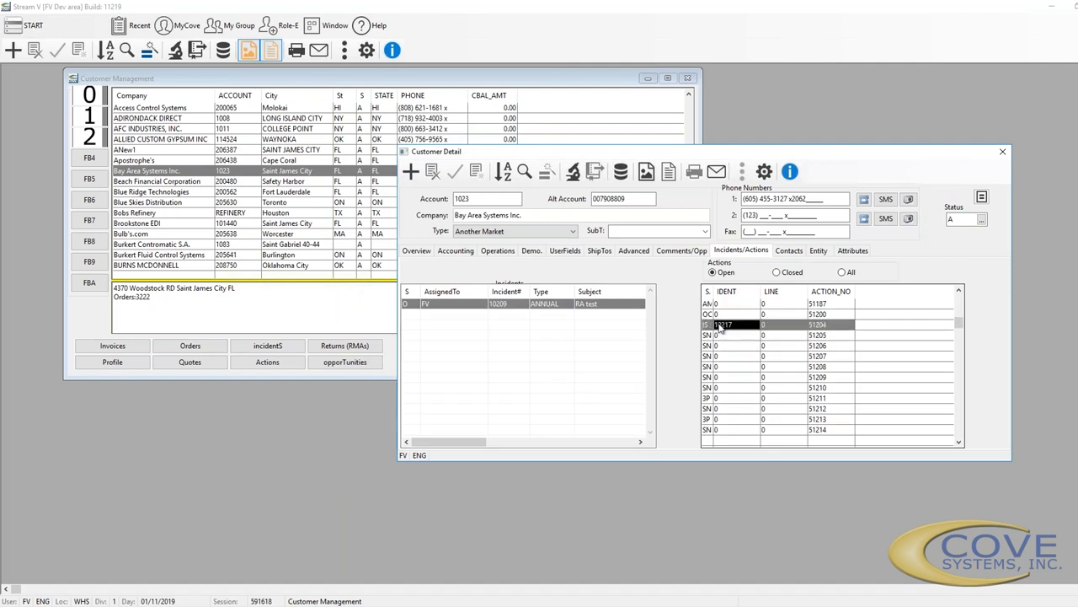
pyautogui.doubleClick(720, 327)
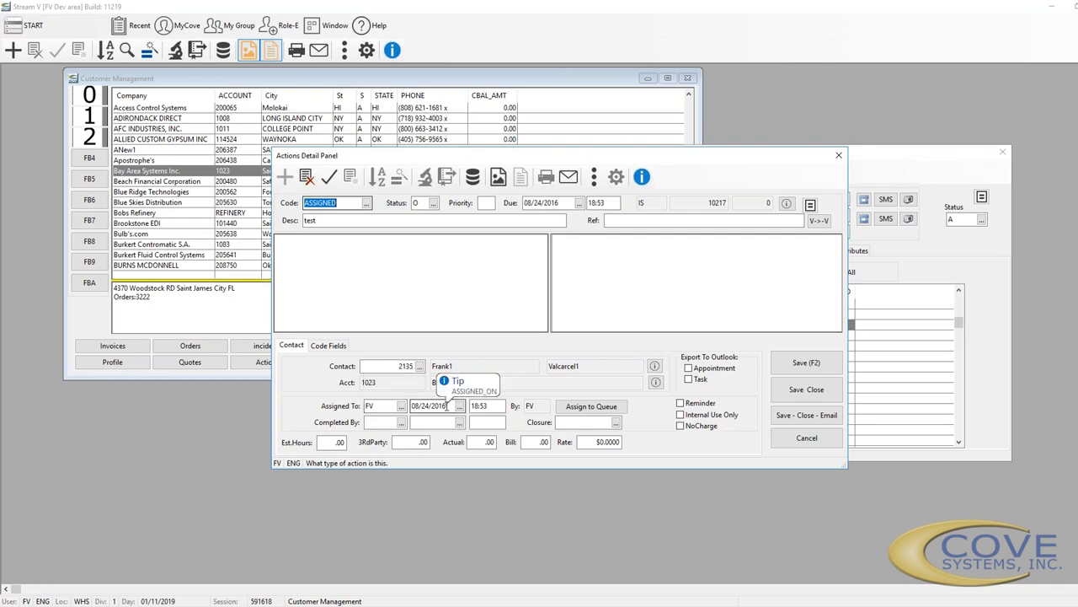
pyautogui.click(838, 155)
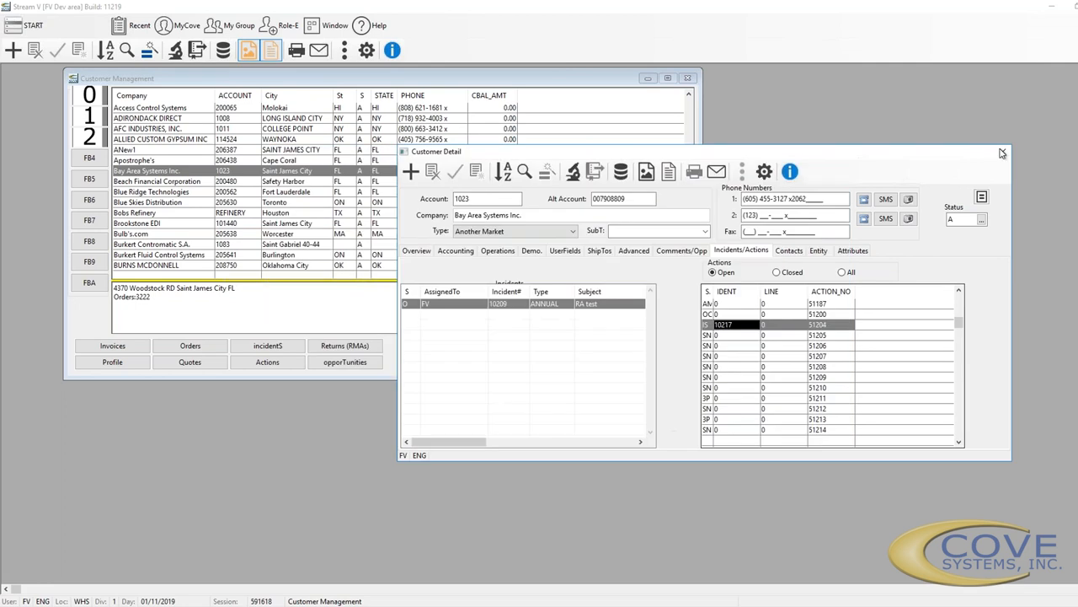
pyautogui.click(1002, 152)
# View the personal My Actions list in an enlarged window and close it
pyautogui.click(191, 35)
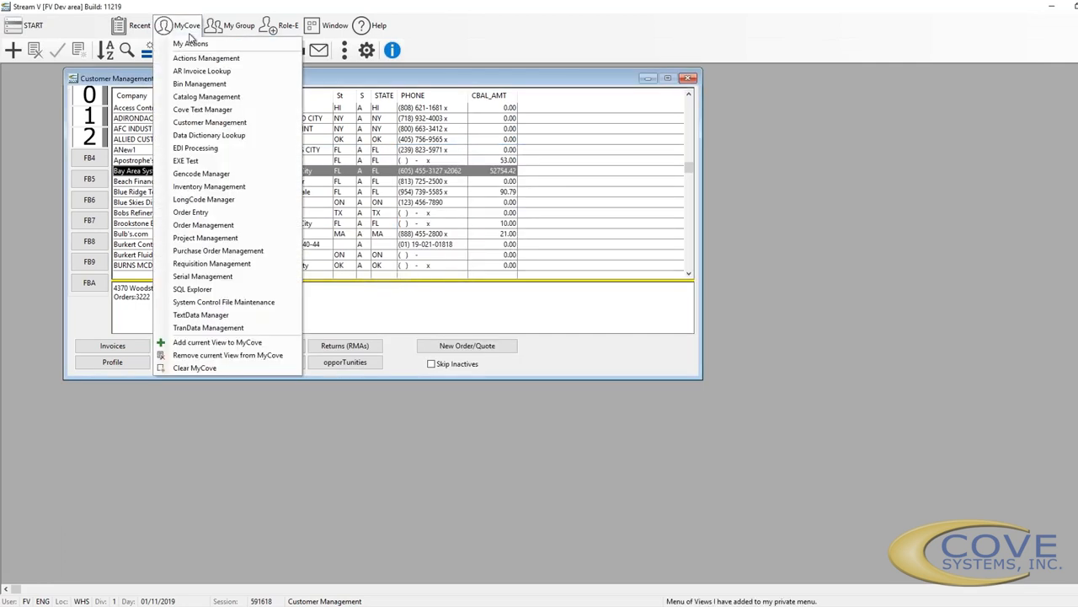
pyautogui.click(191, 43)
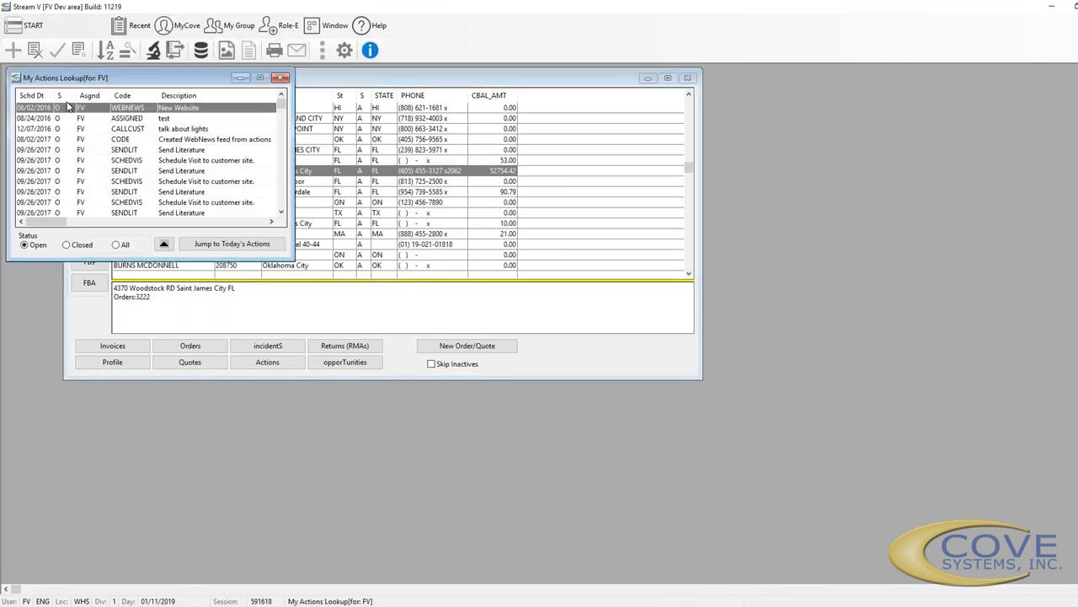
pyautogui.moveTo(70, 81); pyautogui.dragTo(72, 102)
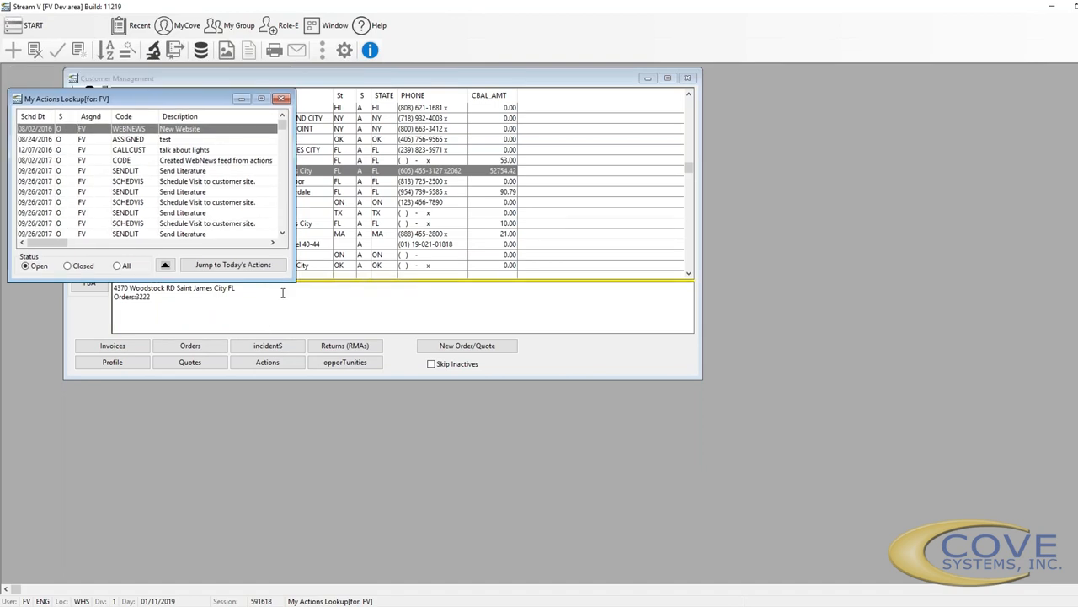
pyautogui.moveTo(294, 281); pyautogui.dragTo(449, 406)
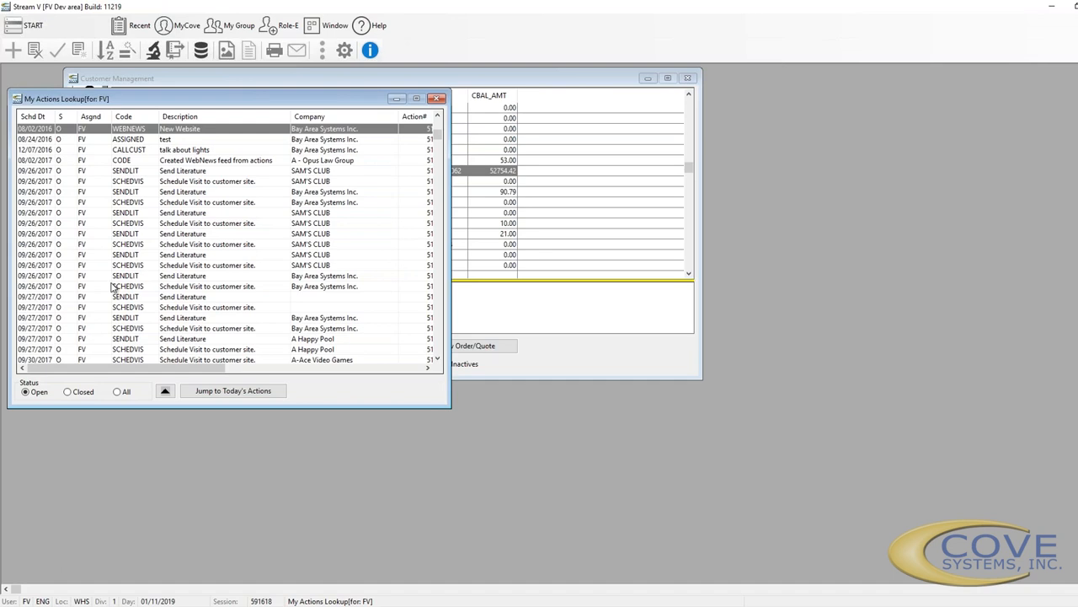
pyautogui.click(437, 99)
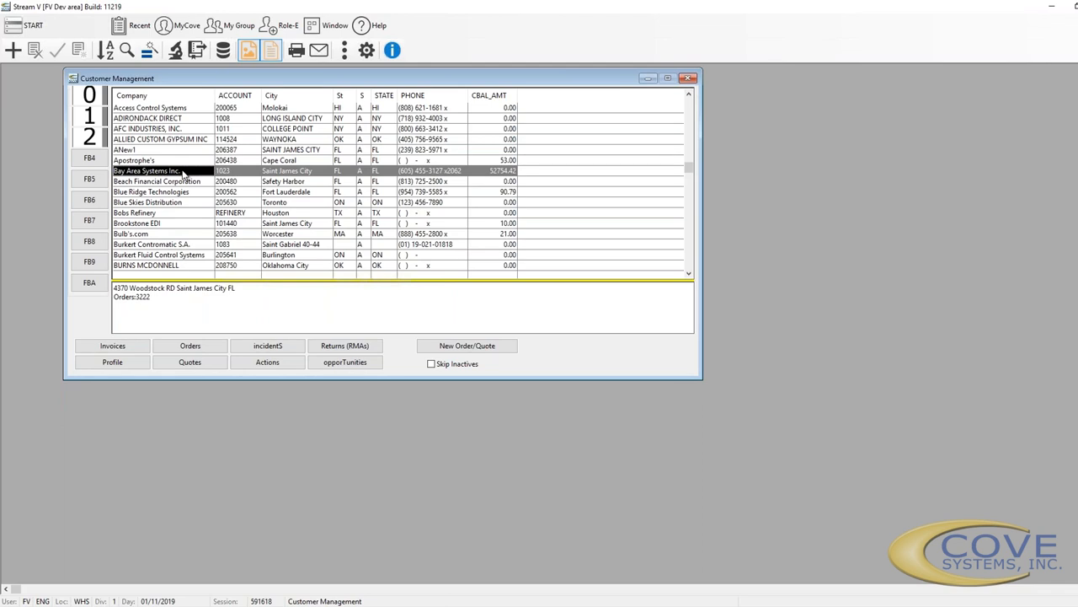
# Reopen the Bay Area Systems Inc. customer record and open the sixth contact in its contact list
pyautogui.doubleClick(183, 173)
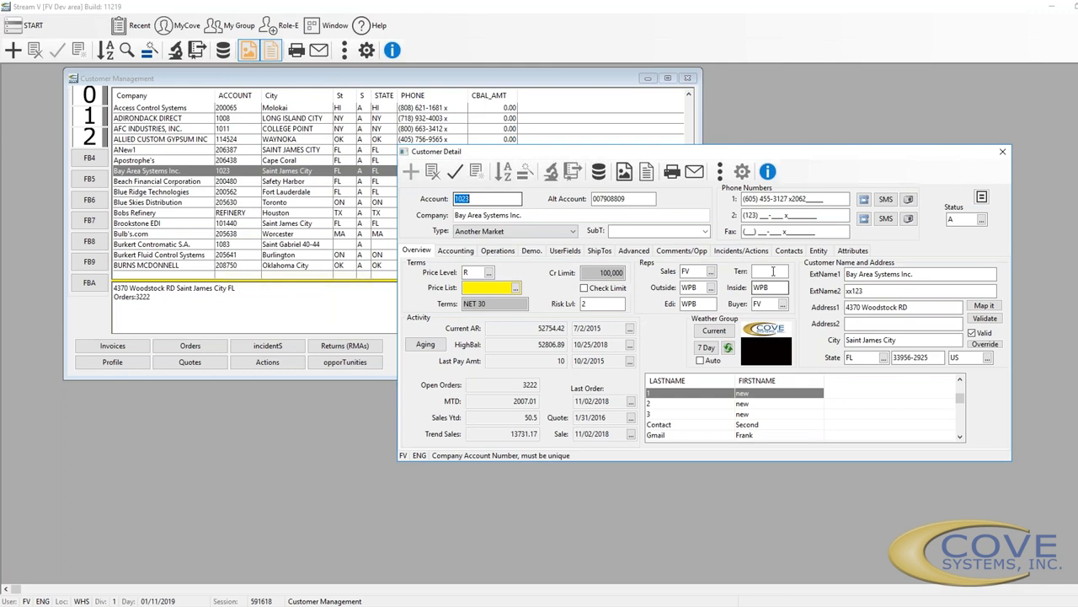
pyautogui.click(731, 253)
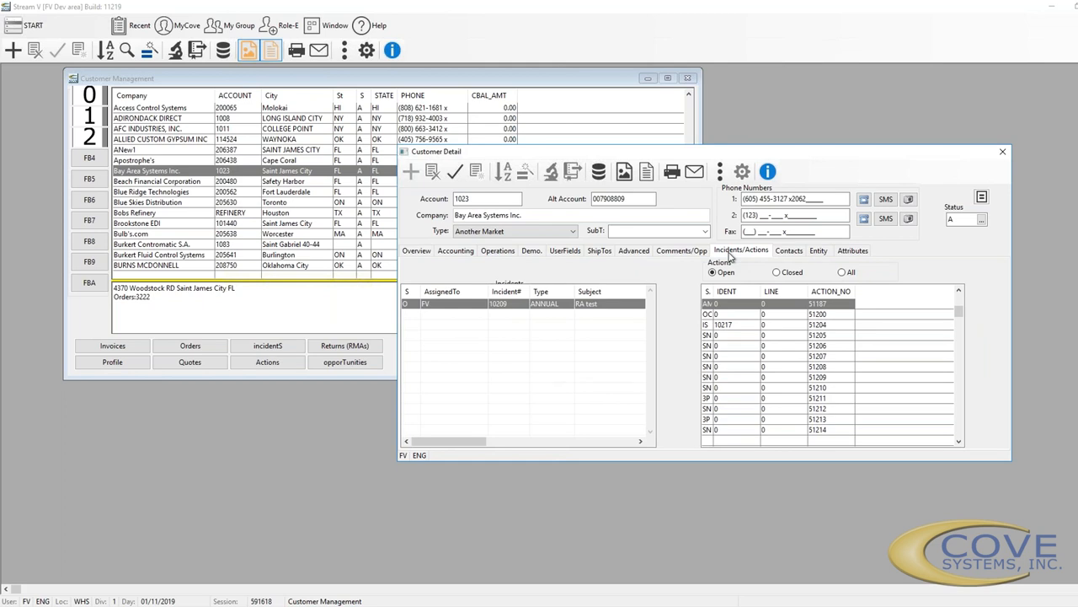
pyautogui.click(789, 252)
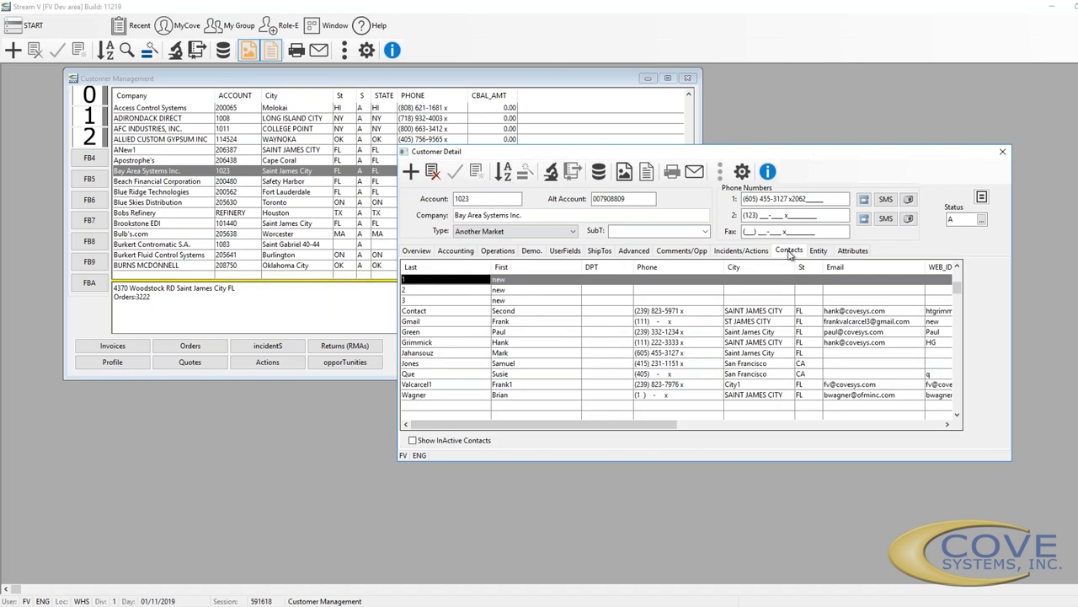
pyautogui.scroll(-4, 524, 303)
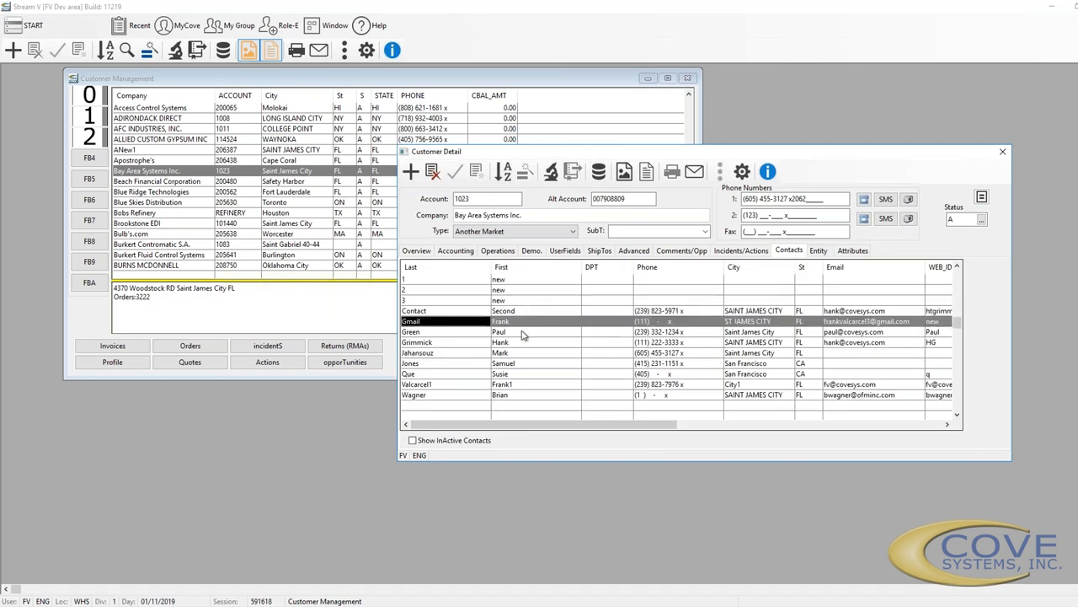
pyautogui.doubleClick(503, 334)
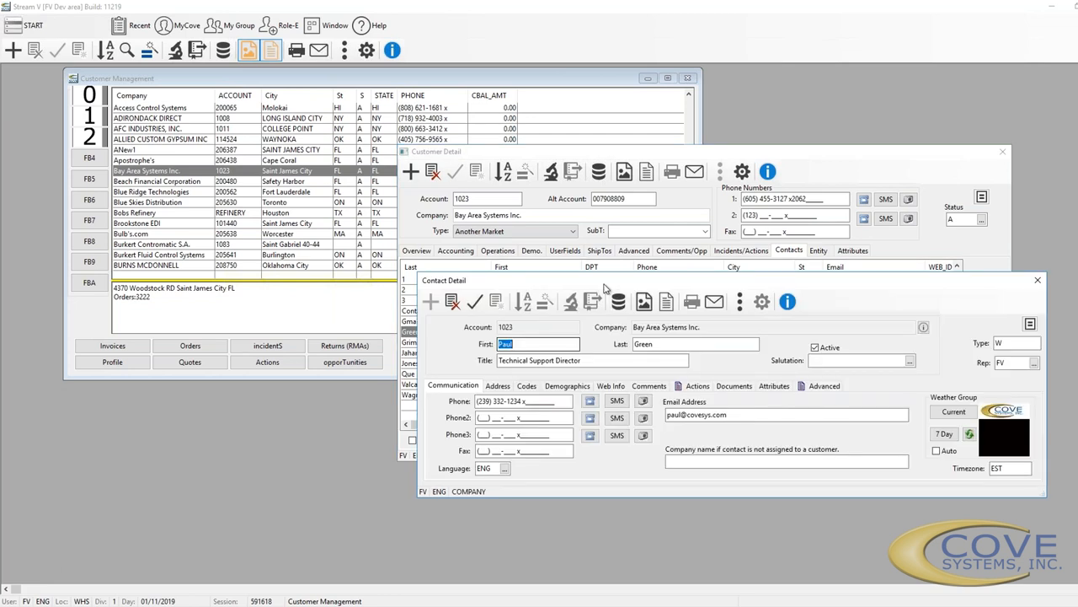
pyautogui.moveTo(573, 285); pyautogui.dragTo(497, 280)
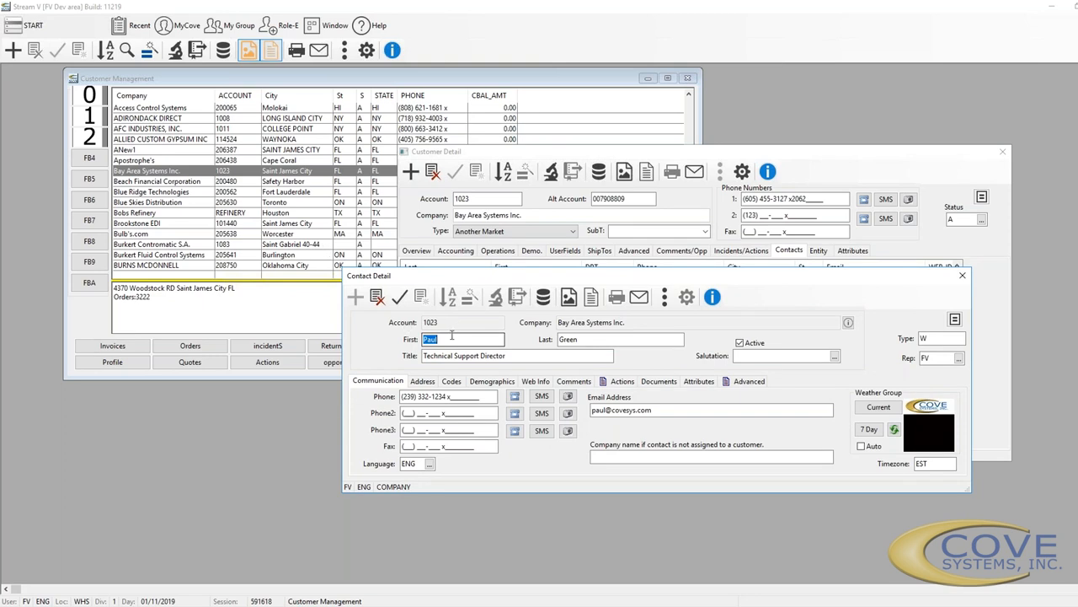
# Review the contact's last name, title, salutation, type, rep, unassigned company name and timezone fields
pyautogui.click(559, 342)
pyautogui.click(559, 341)
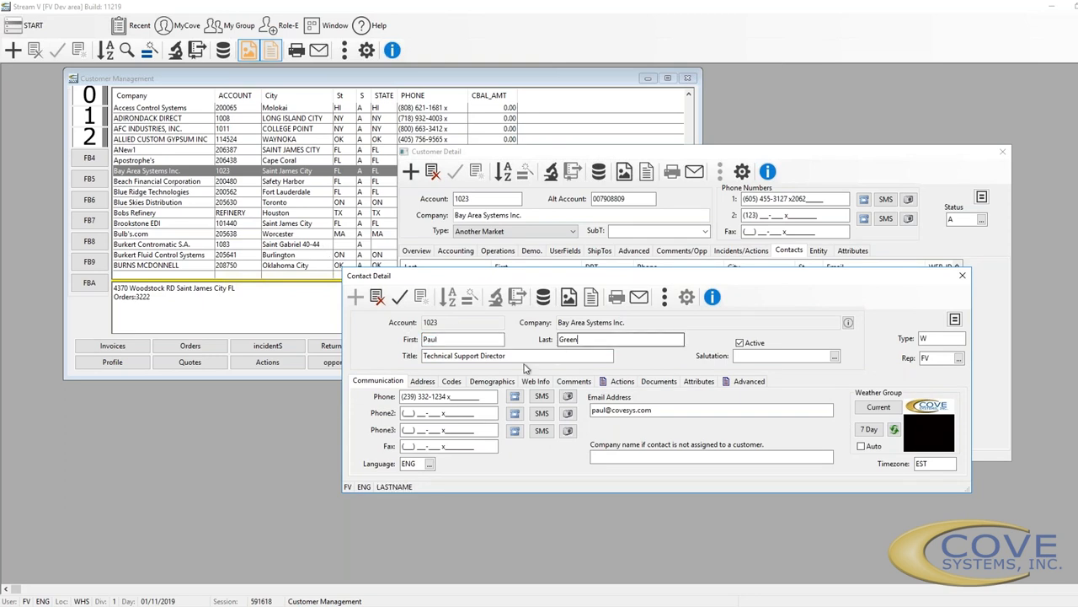
pyautogui.click(525, 357)
pyautogui.click(752, 357)
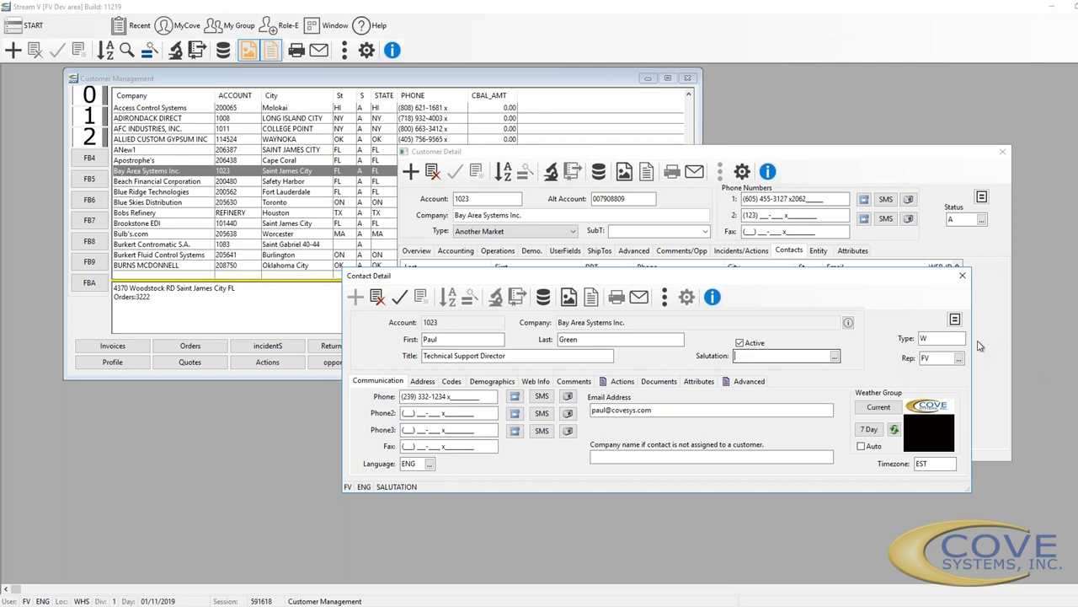
pyautogui.click(942, 338)
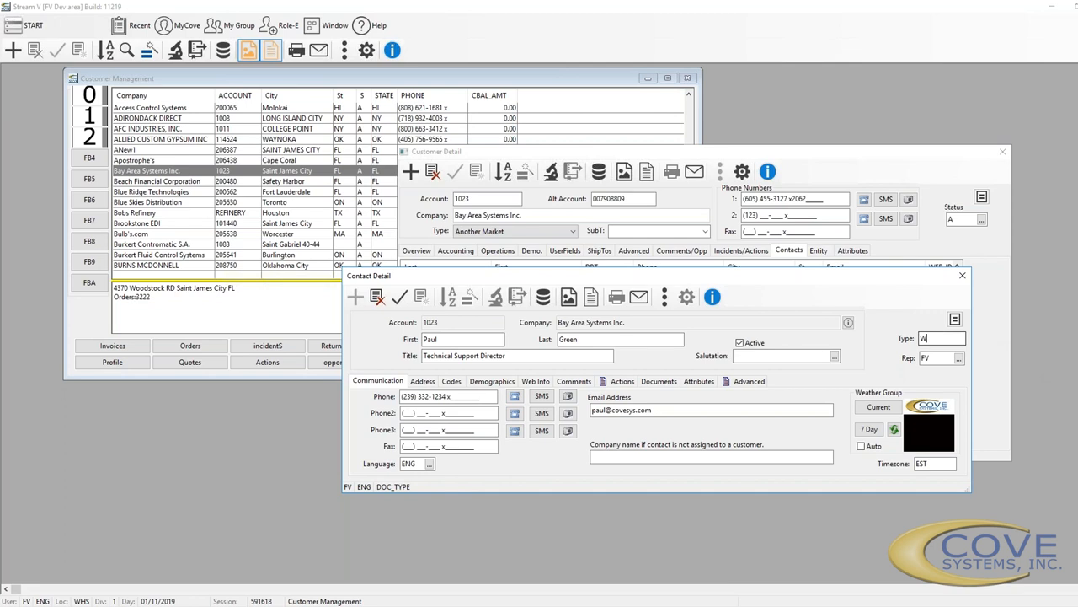
pyautogui.click(948, 357)
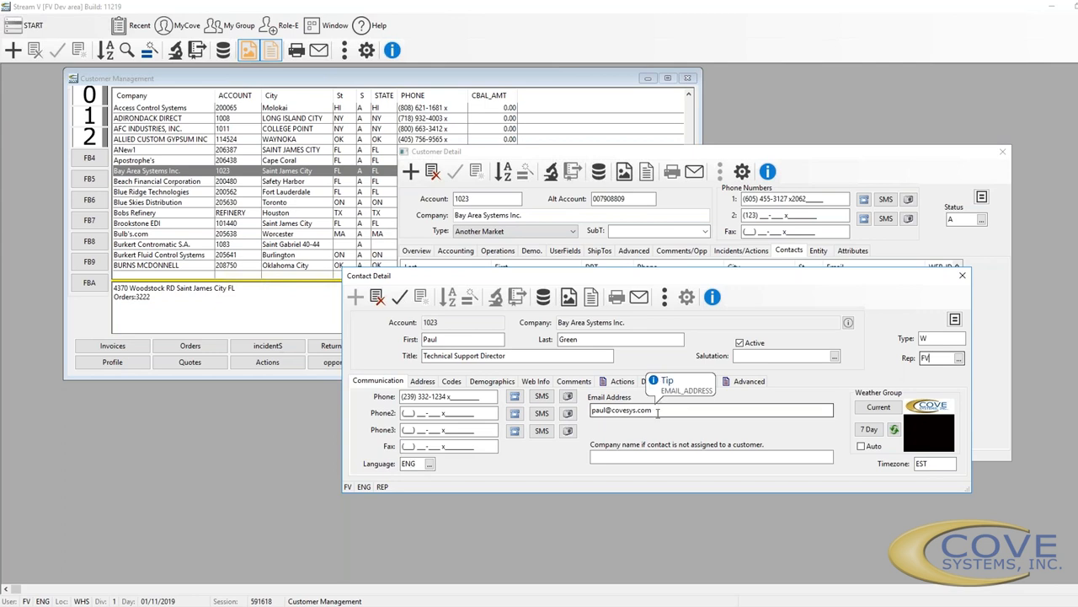
pyautogui.click(654, 457)
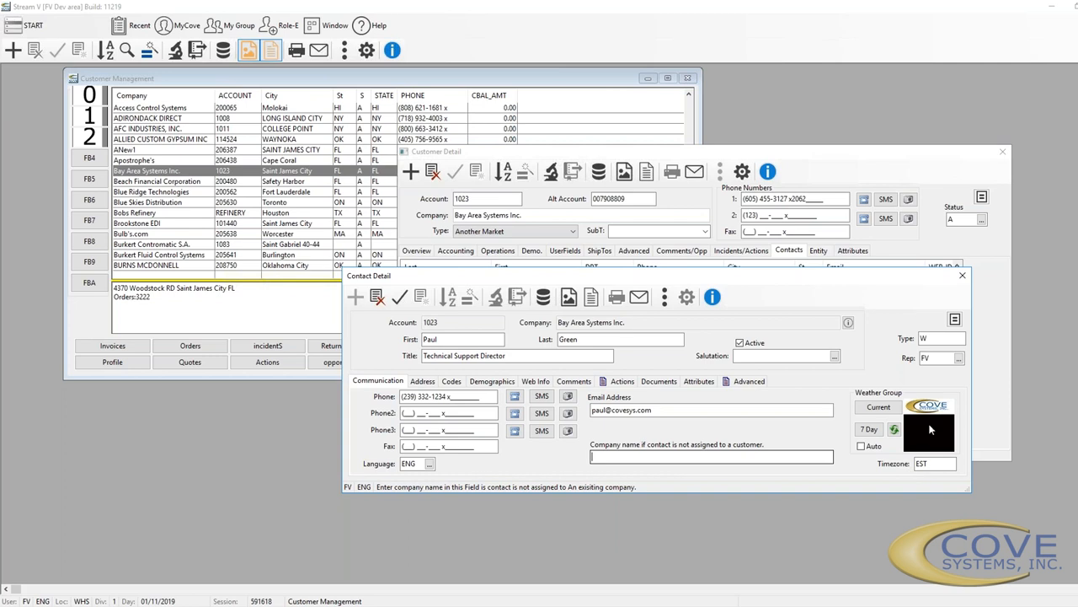
pyautogui.click(927, 464)
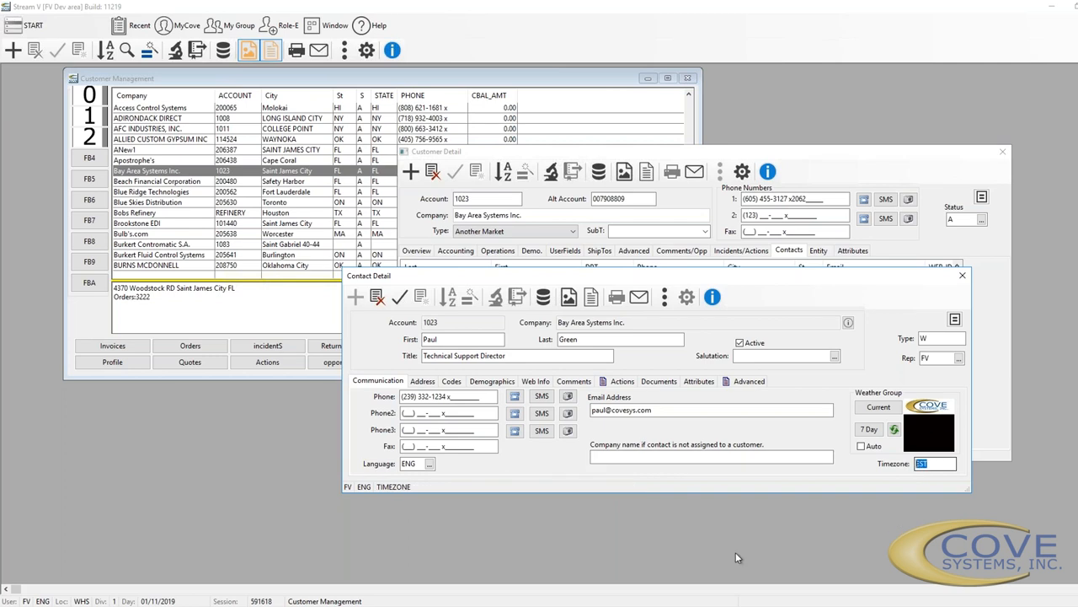
# Review the contact's address, codes and demographics, including the call pattern field
pyautogui.click(424, 382)
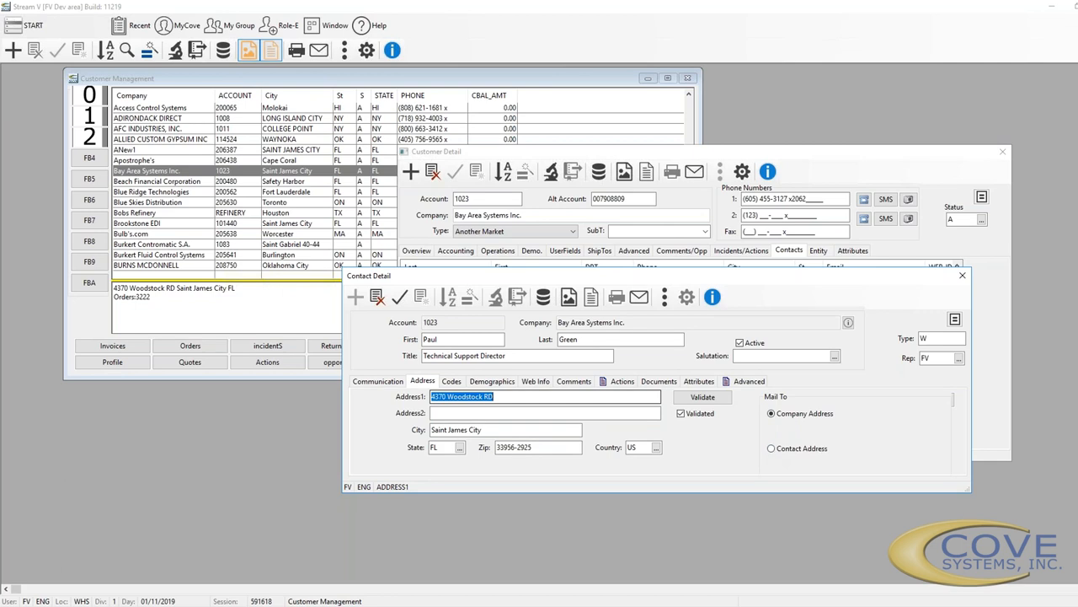
pyautogui.click(453, 381)
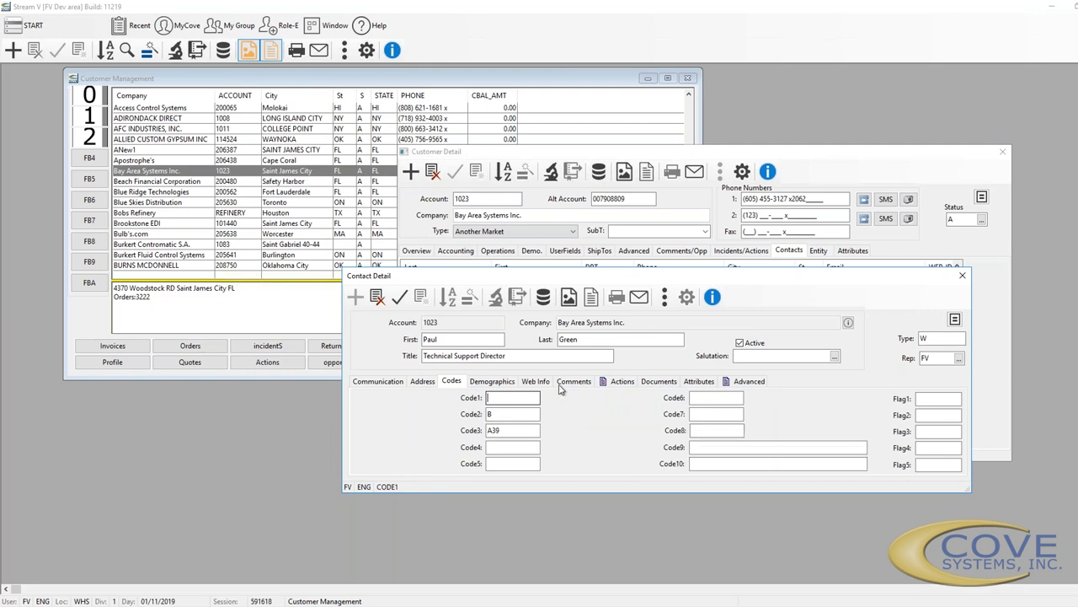
pyautogui.click(500, 382)
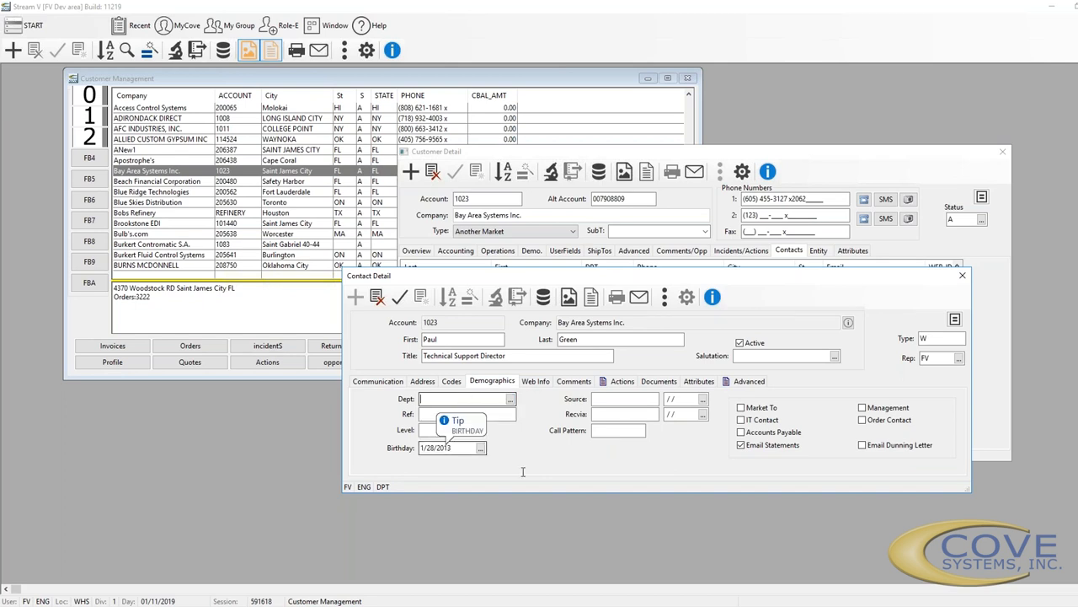
pyautogui.click(612, 431)
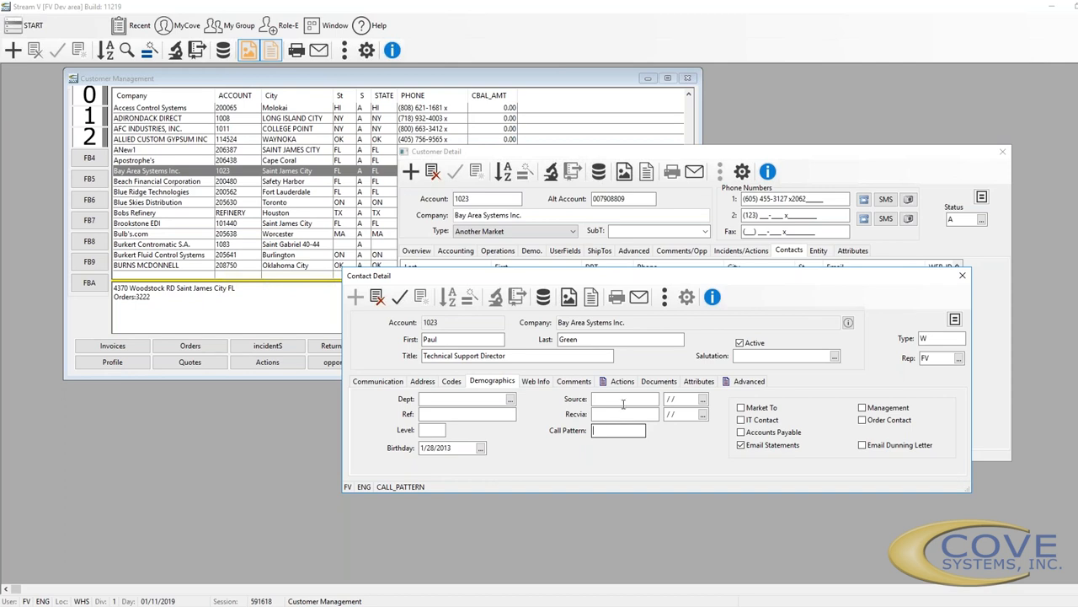
pyautogui.press('Tab')
# Mark the contact for Accounts Payable in the demographic options
pyautogui.click(741, 433)
pyautogui.click(742, 433)
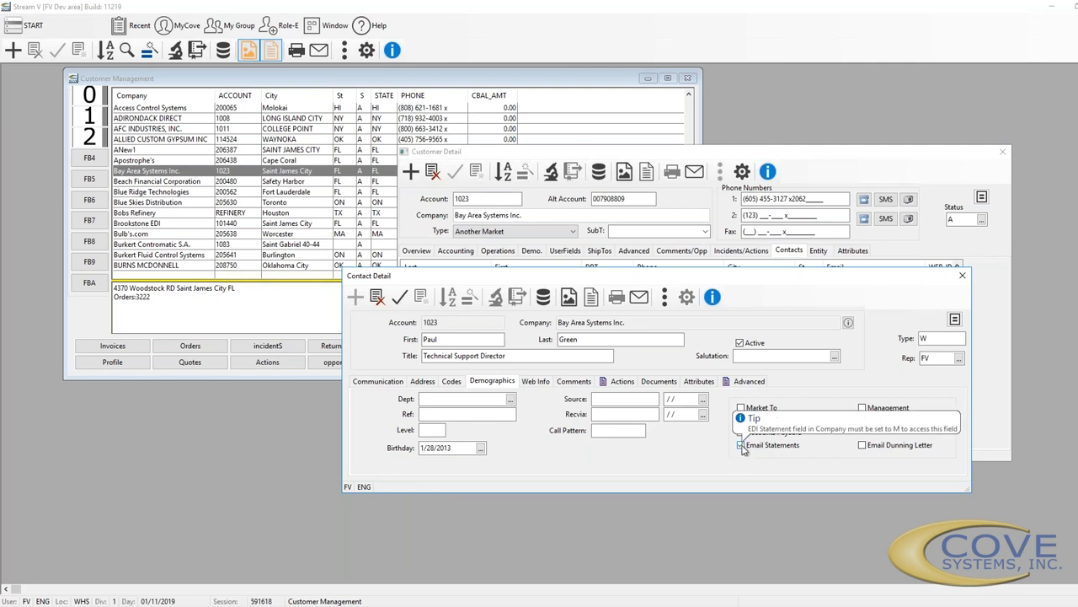
pyautogui.click(741, 446)
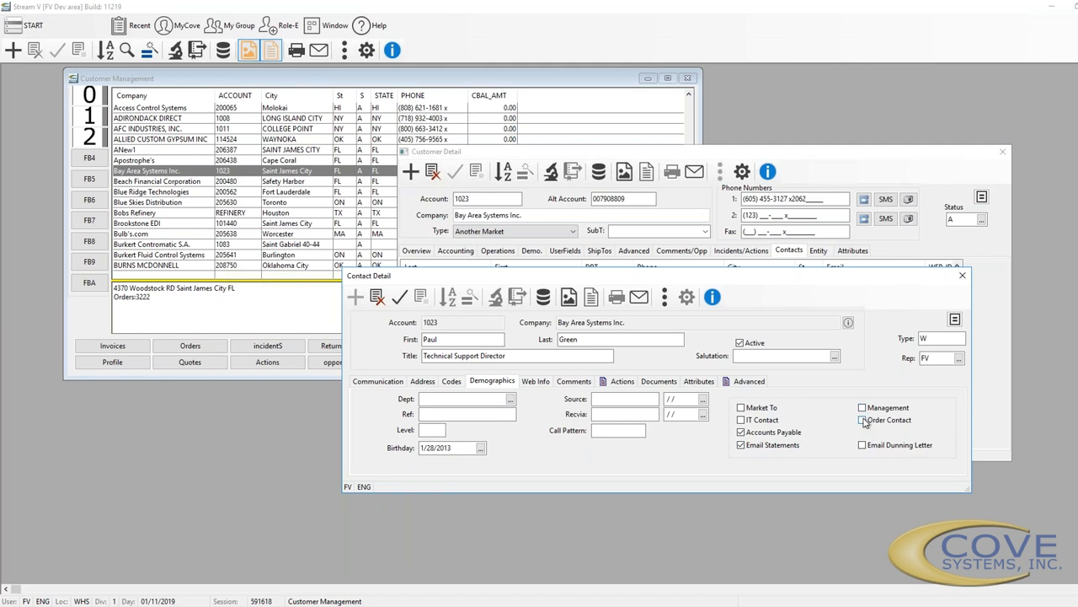
# Toggle the contact's Email Dunning Letter option and review the web info, including the UserID and eComm Database Access fields
pyautogui.click(862, 446)
pyautogui.click(528, 381)
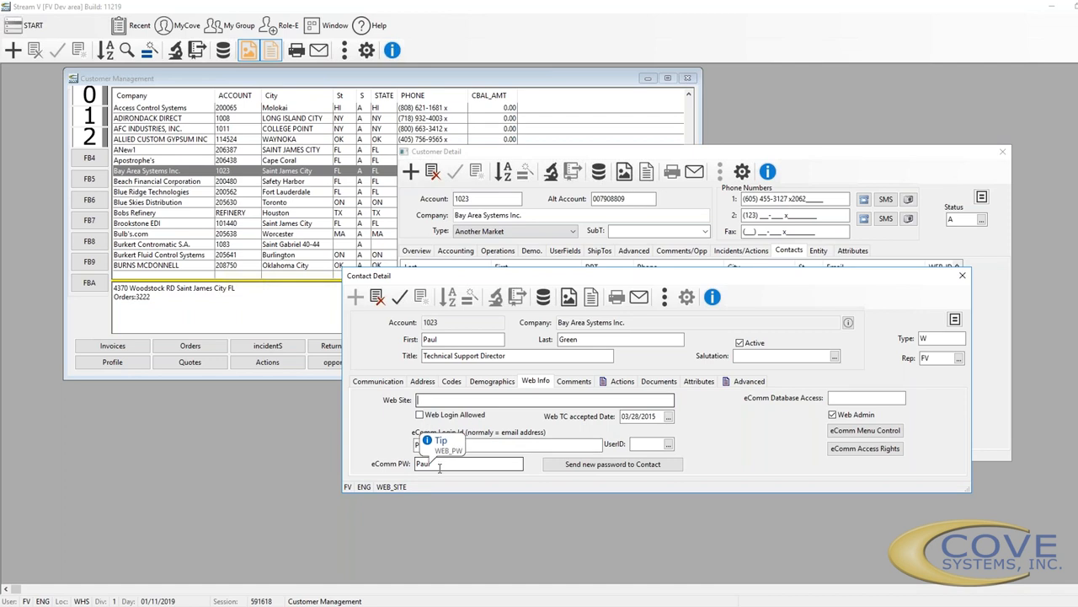
pyautogui.click(645, 443)
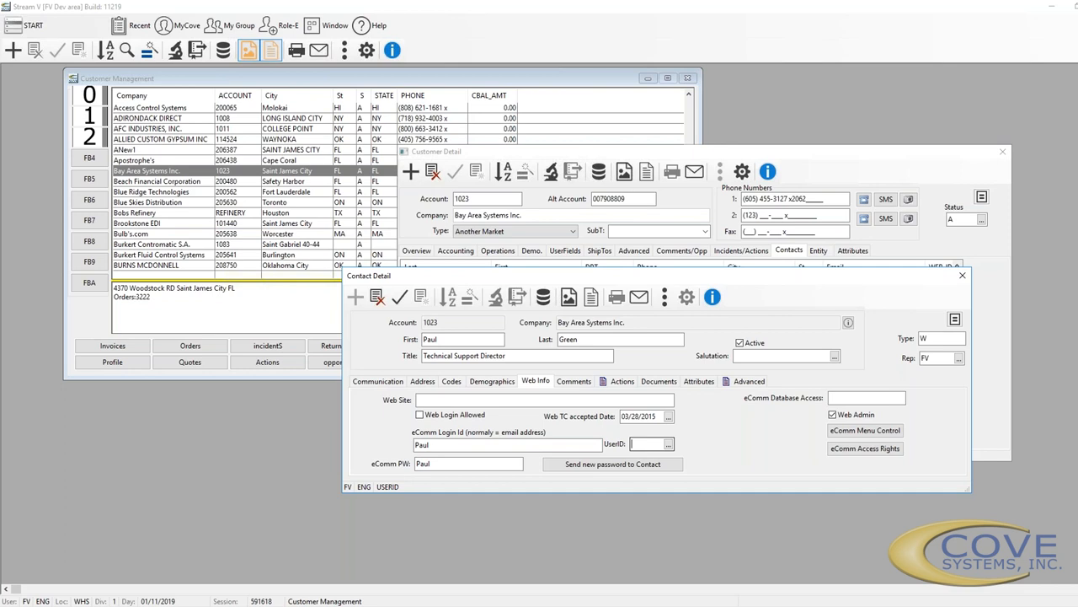
pyautogui.click(839, 399)
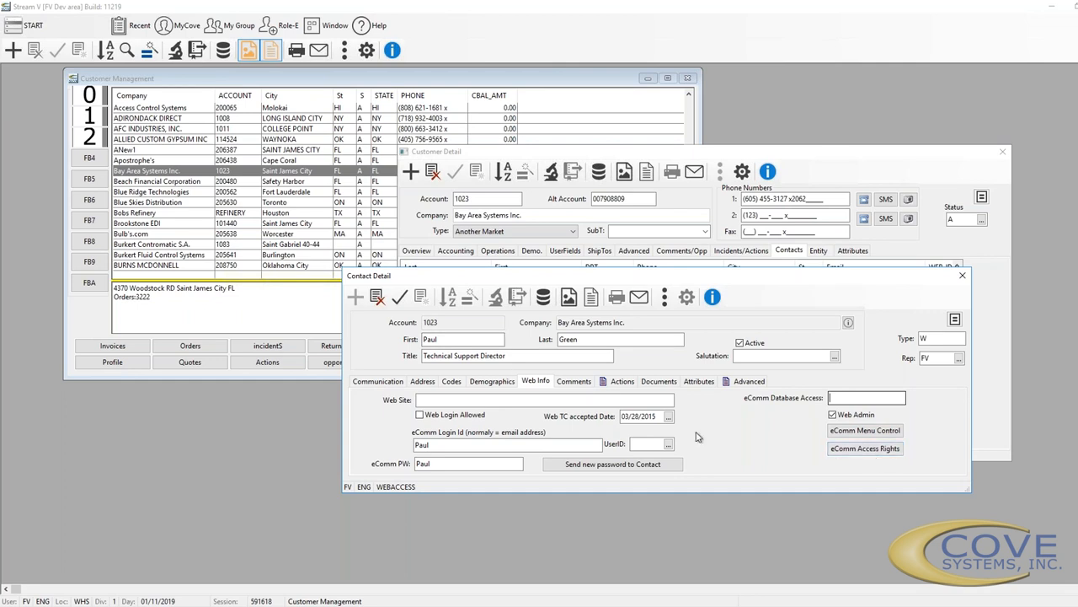
# Review the contact's comments, actions, documents, attributes and advanced options, and close the contact record
pyautogui.click(574, 380)
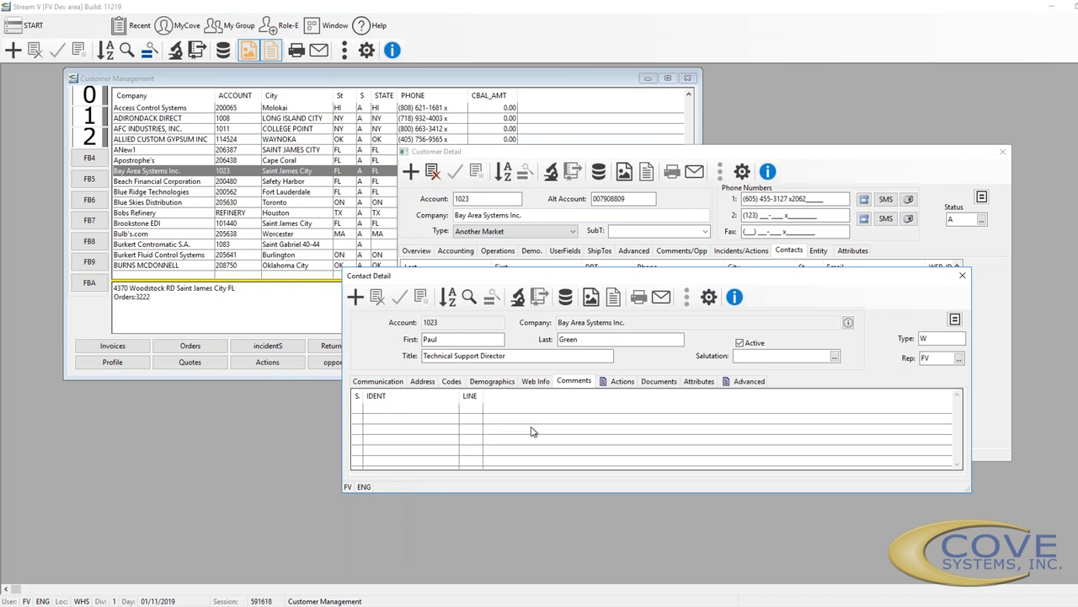
pyautogui.click(621, 382)
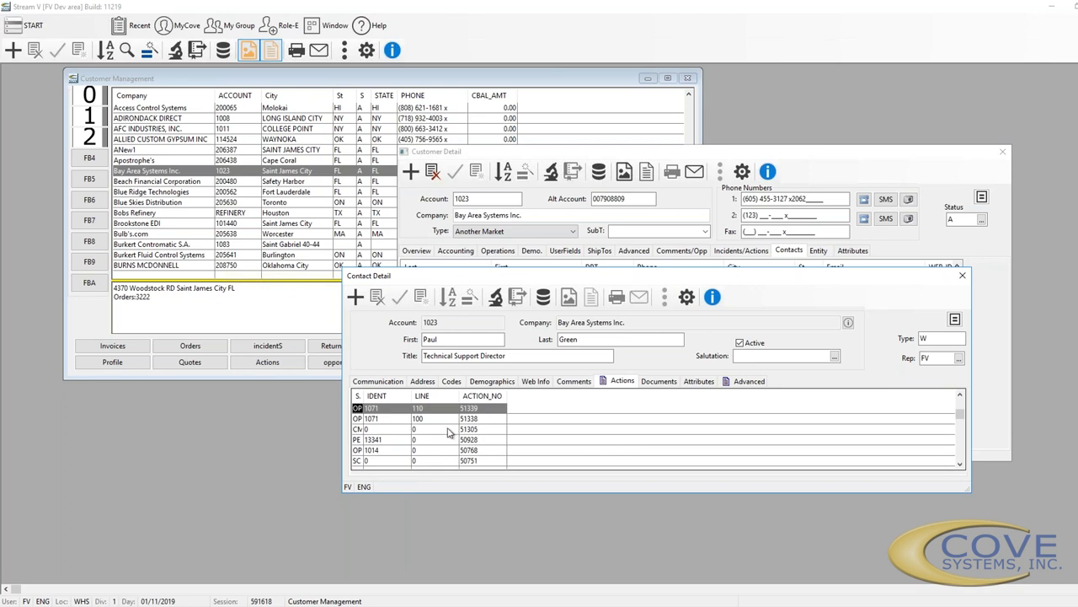
pyautogui.click(653, 385)
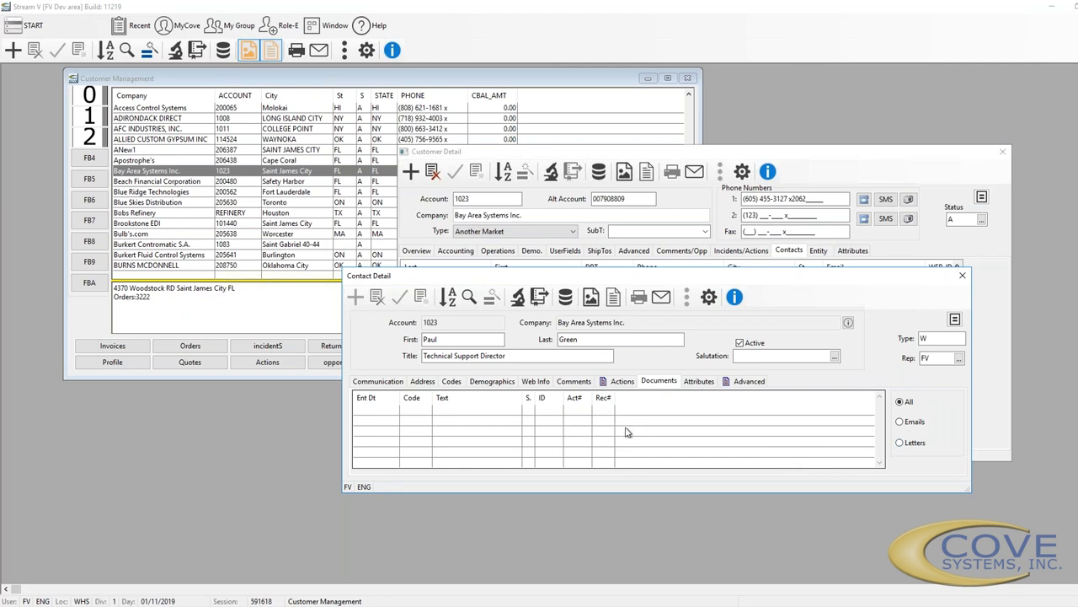
pyautogui.click(699, 381)
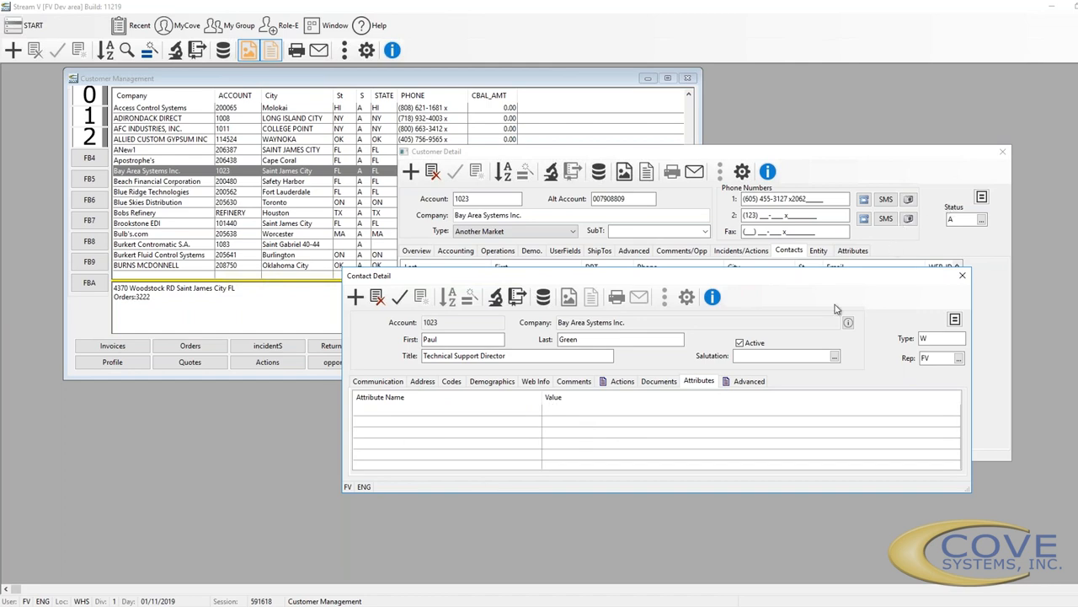
pyautogui.click(745, 384)
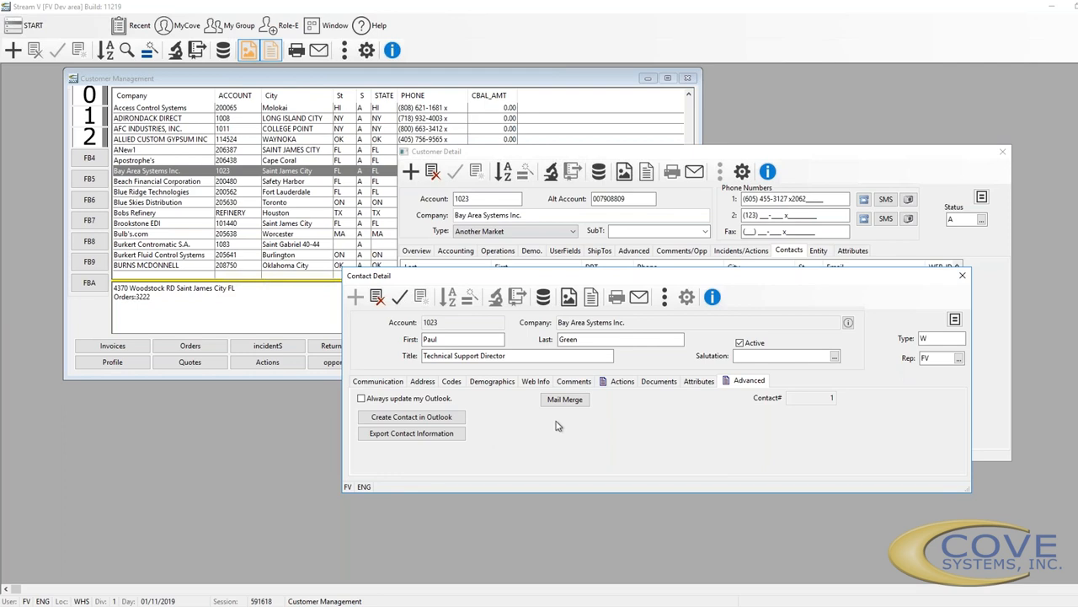
pyautogui.click(962, 275)
pyautogui.click(592, 350)
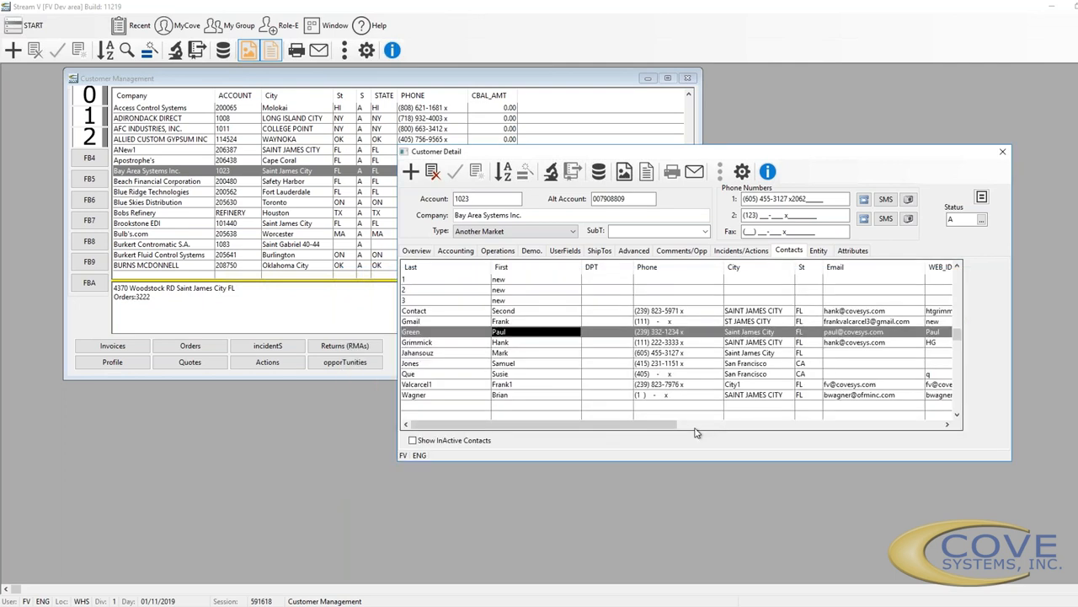
# Set the entity type of Bay Area Systems Inc. to Proprietary Company
pyautogui.click(819, 251)
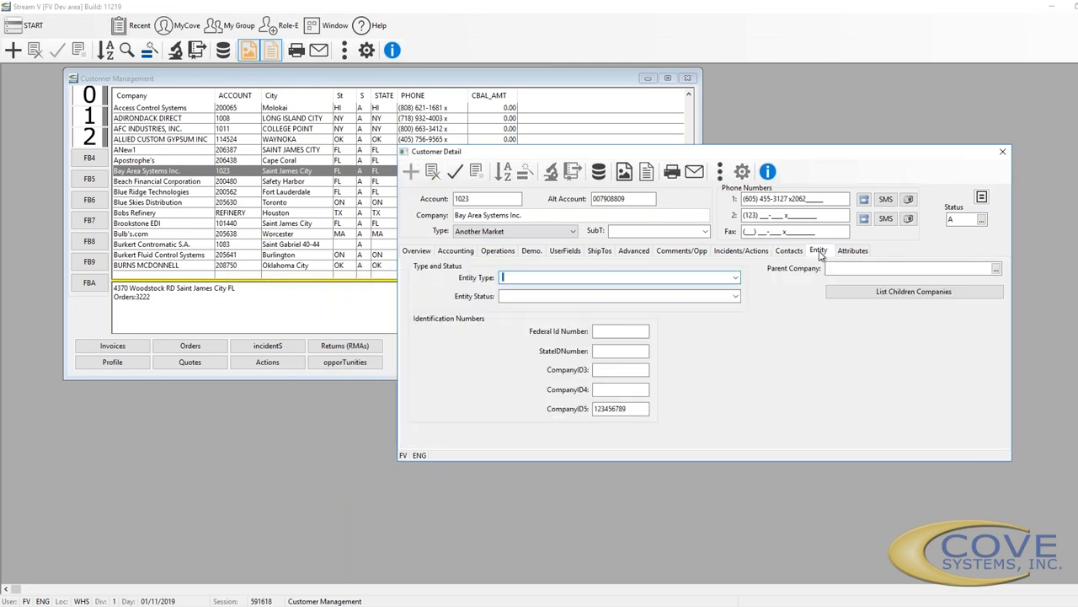
pyautogui.click(734, 278)
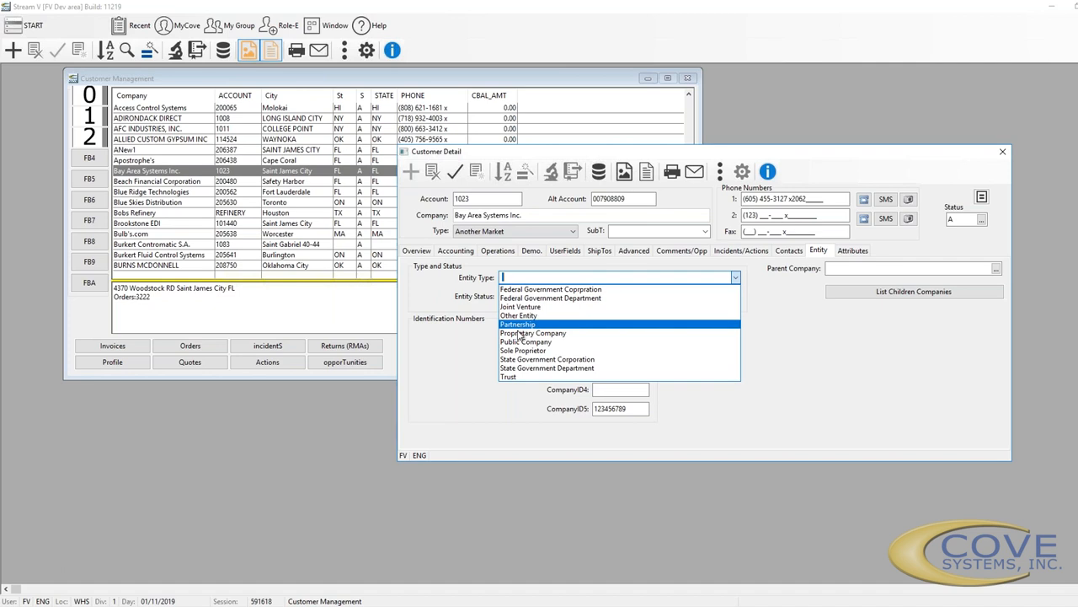
pyautogui.click(522, 334)
# Review the entity status choices and the federal and state identification number fields
pyautogui.click(566, 294)
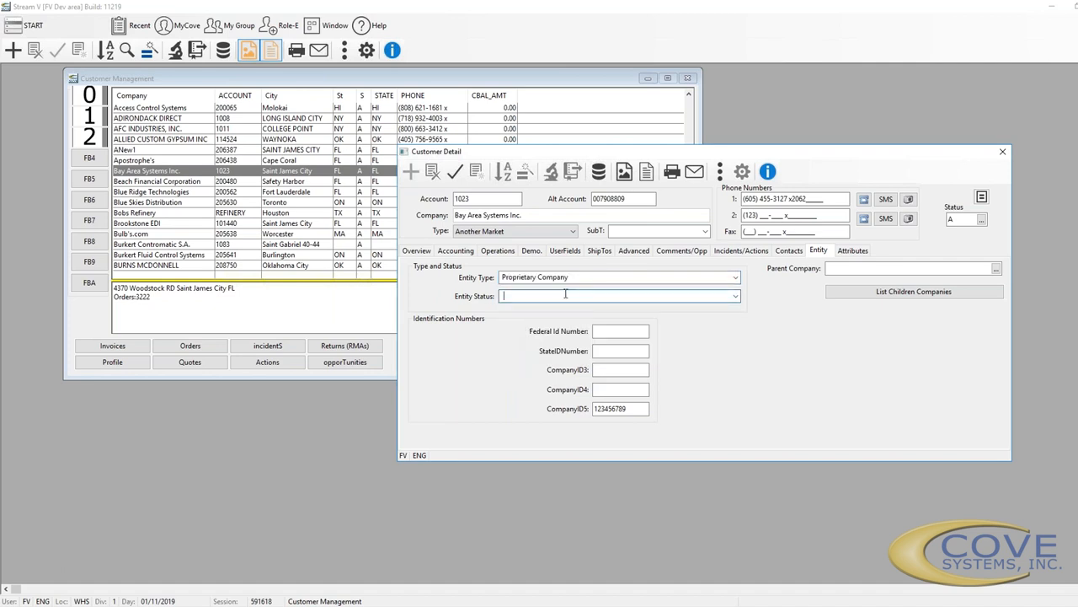
pyautogui.click(733, 295)
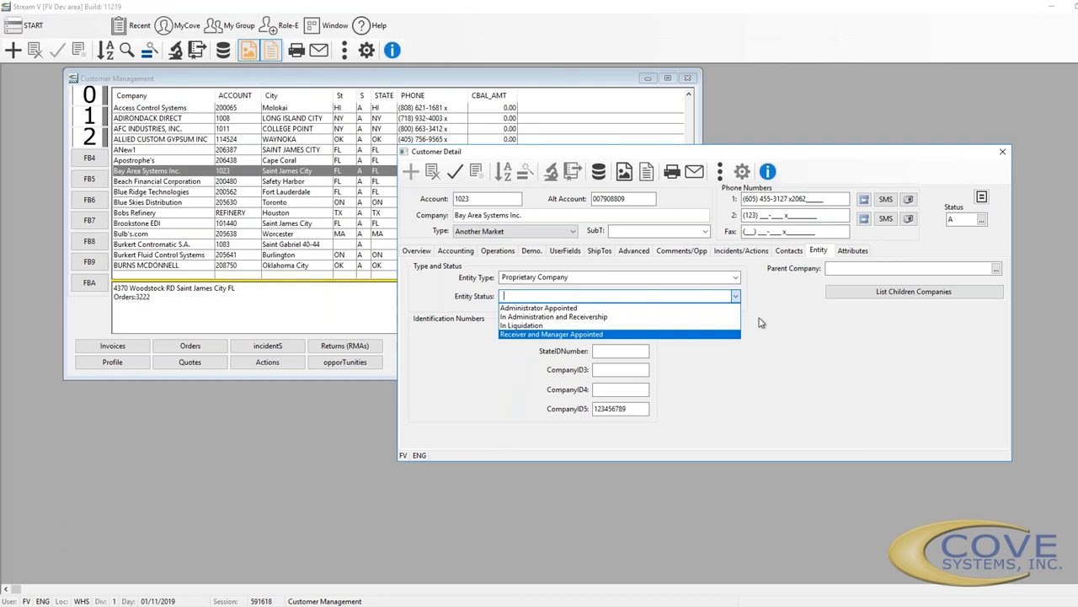
pyautogui.click(736, 297)
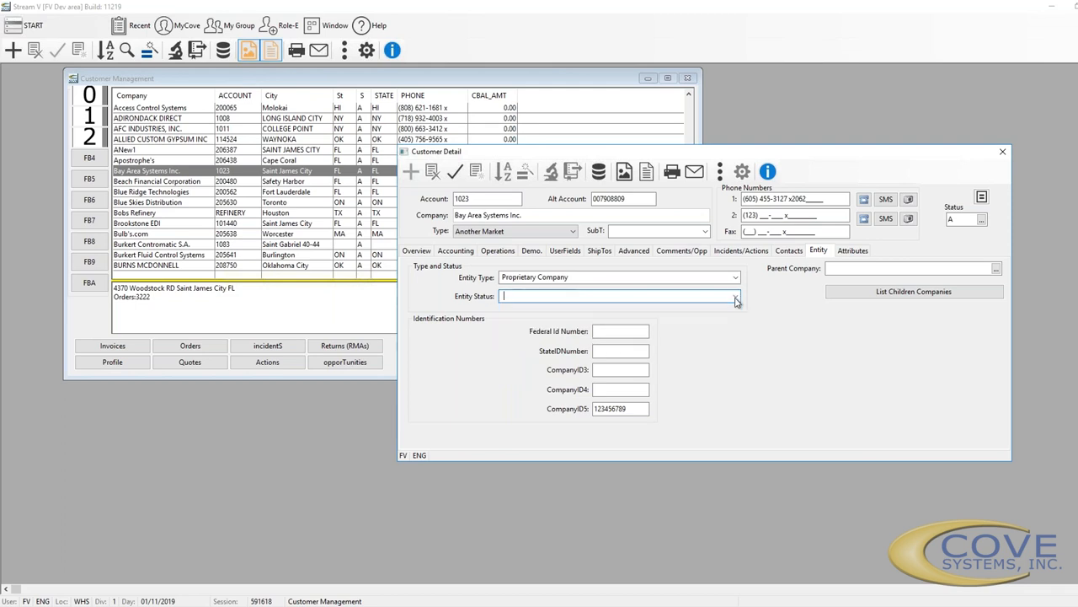
pyautogui.click(613, 331)
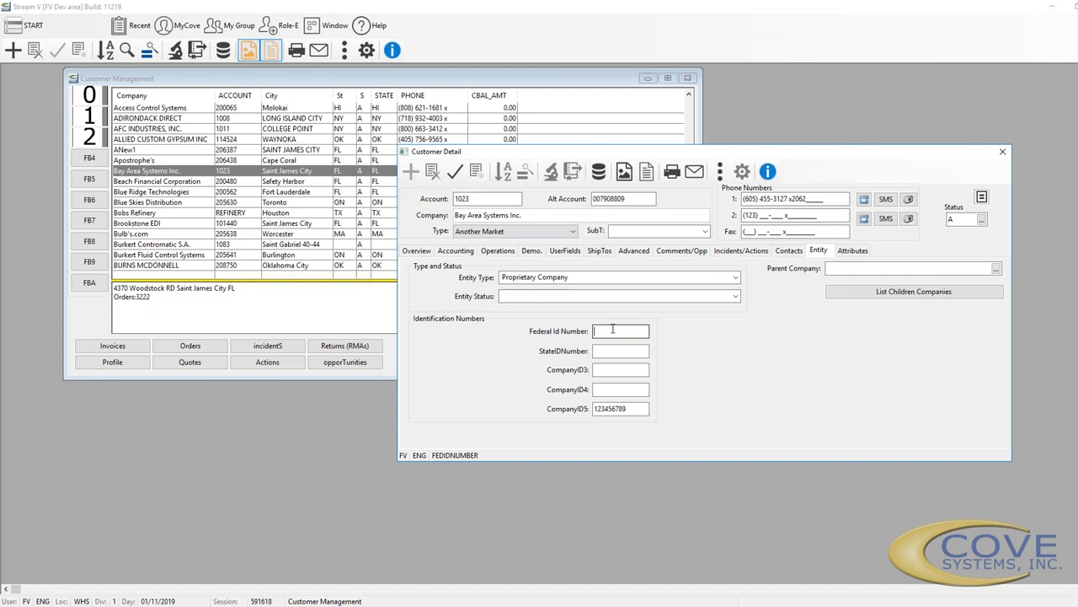
pyautogui.click(613, 352)
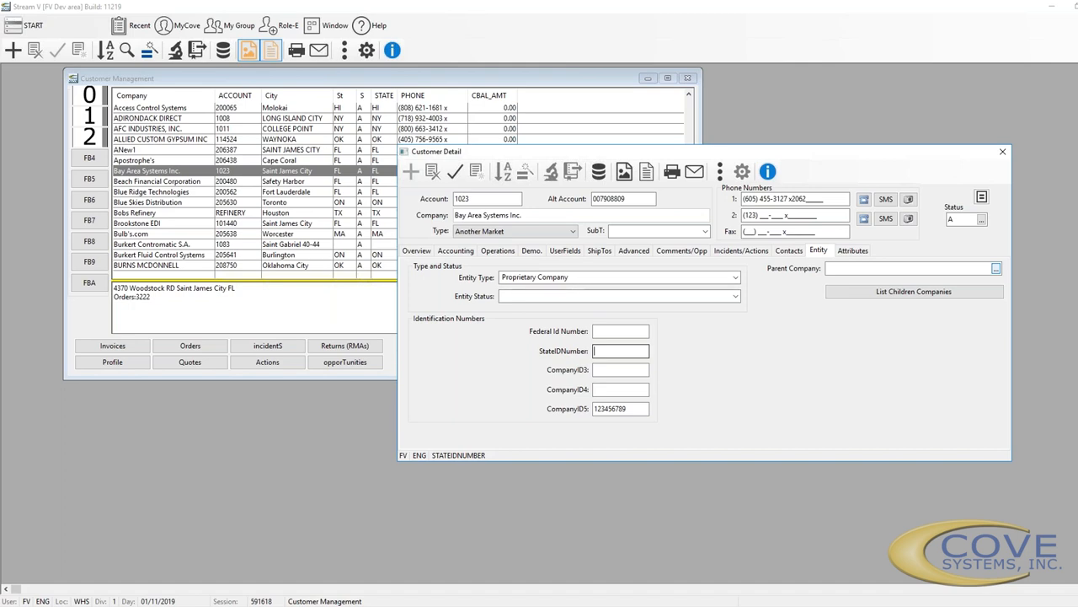
# Add the Company EDI Attributes set to the customer's attributes
pyautogui.click(853, 250)
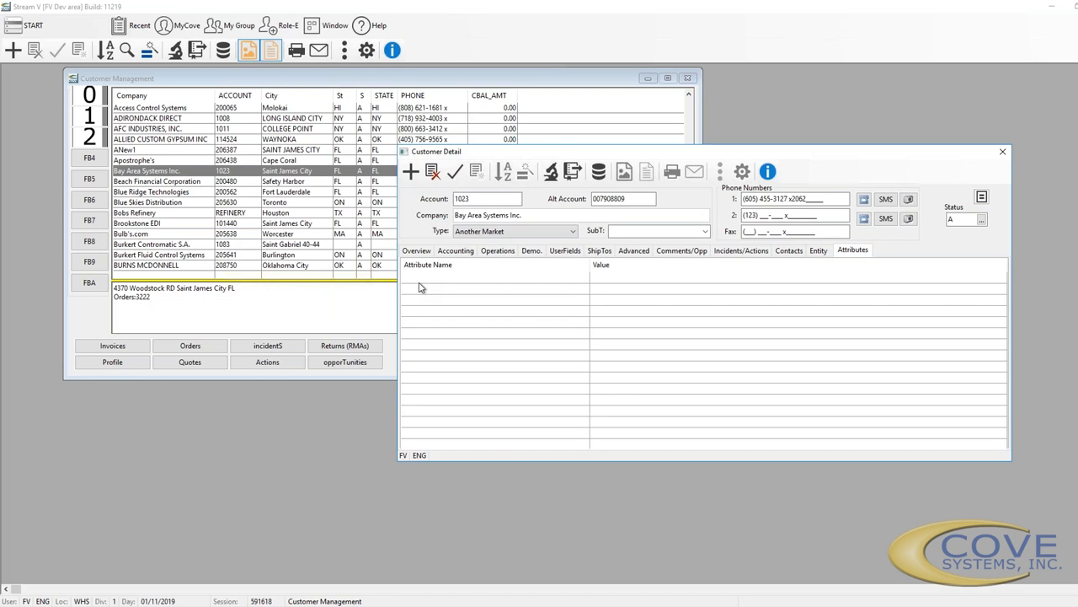
pyautogui.click(411, 171)
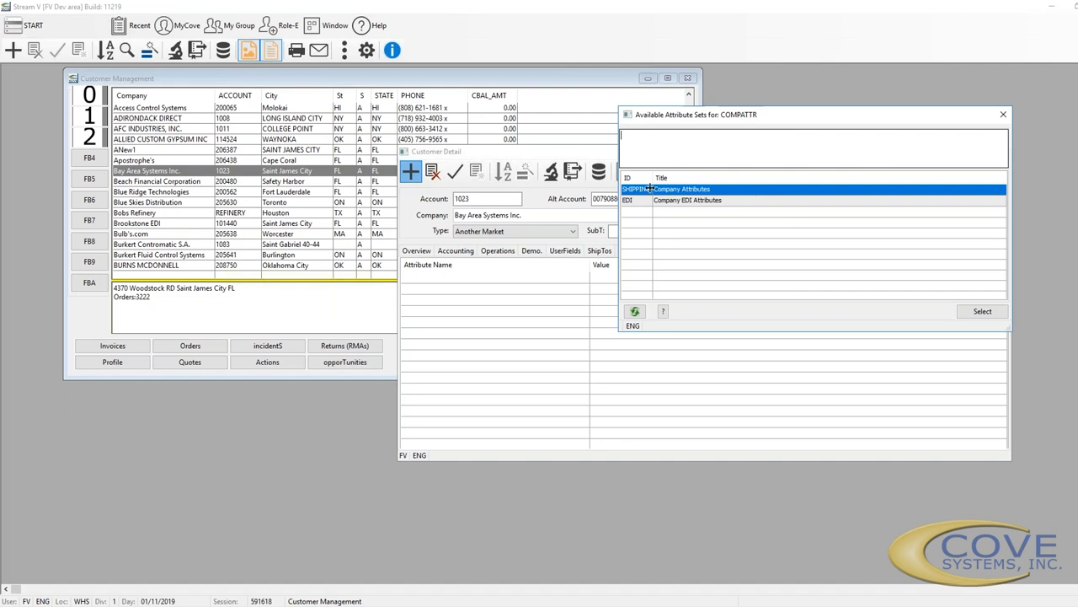
pyautogui.click(695, 201)
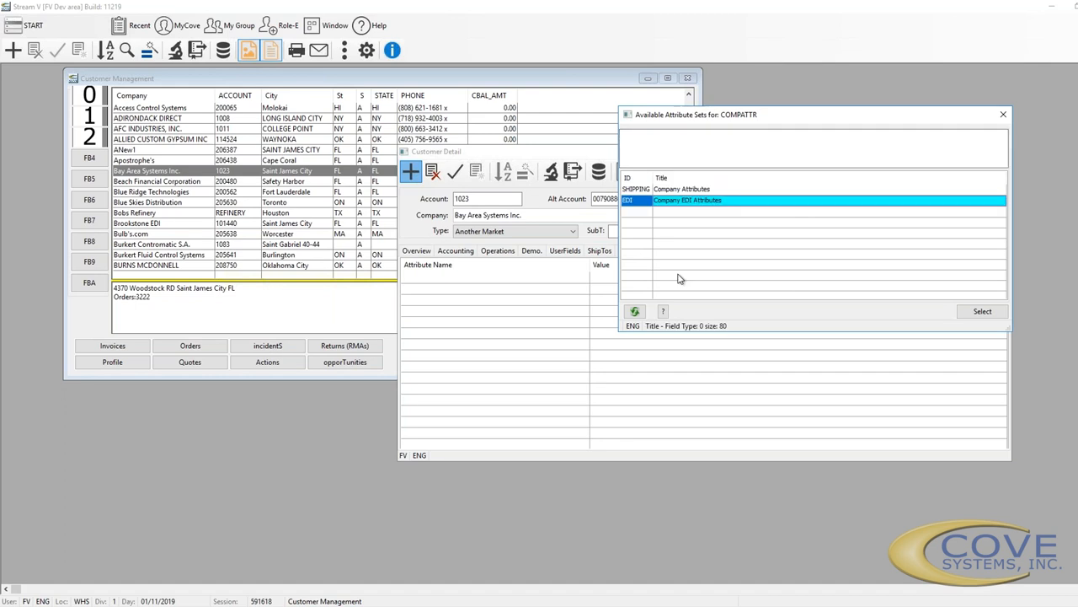
pyautogui.click(980, 315)
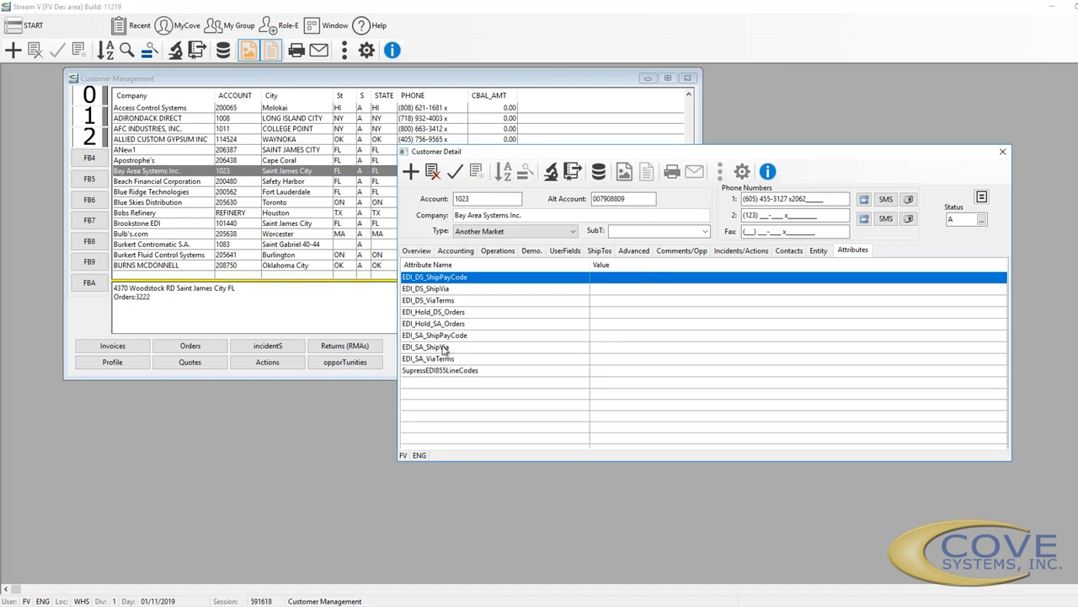
# Examine the EDI_DS_ShipVia, EDI_SA_ShipVia and SupressEDI855LineCodes attributes and compare the attribute list with the customer's user fields
pyautogui.click(430, 291)
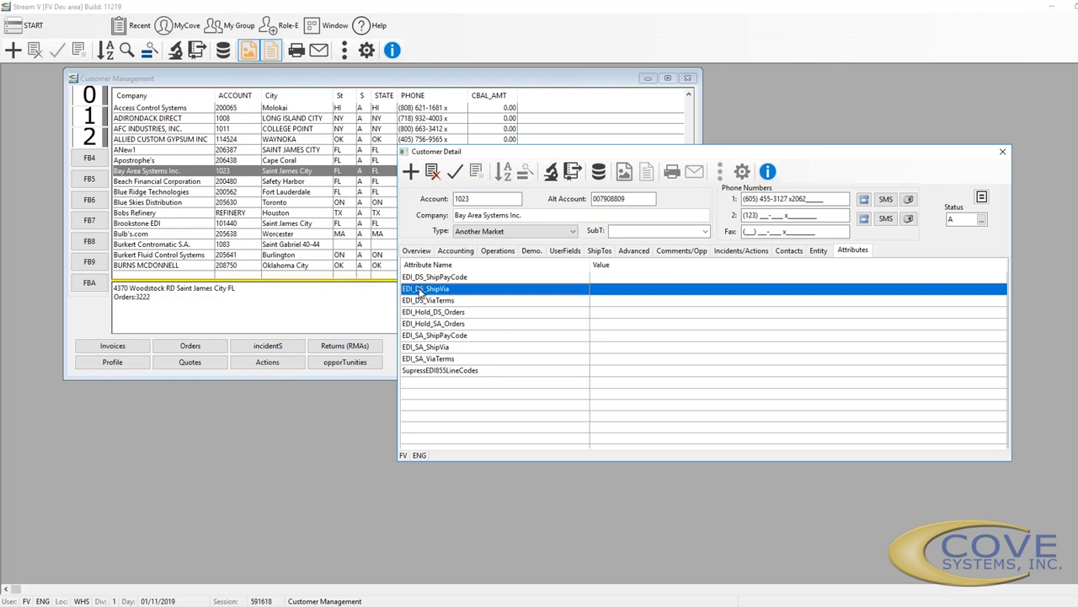
pyautogui.click(431, 350)
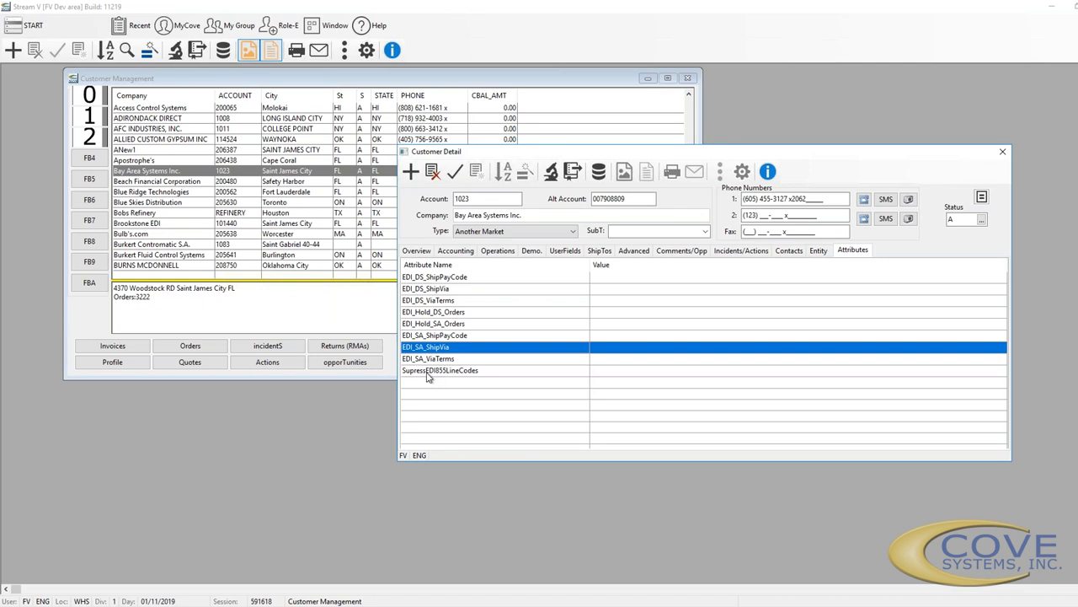
pyautogui.click(428, 371)
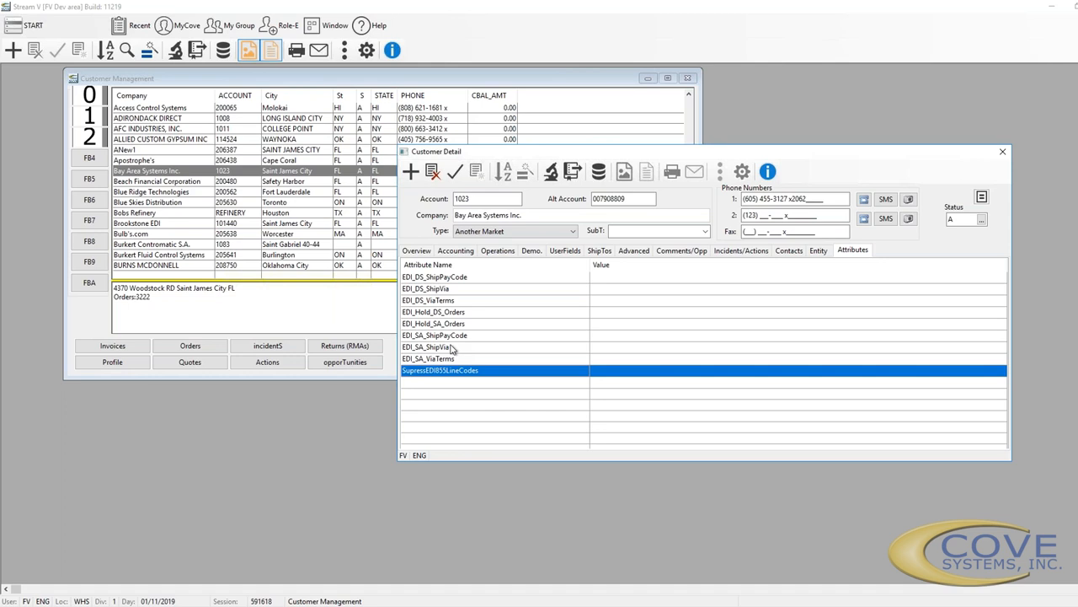
pyautogui.click(571, 252)
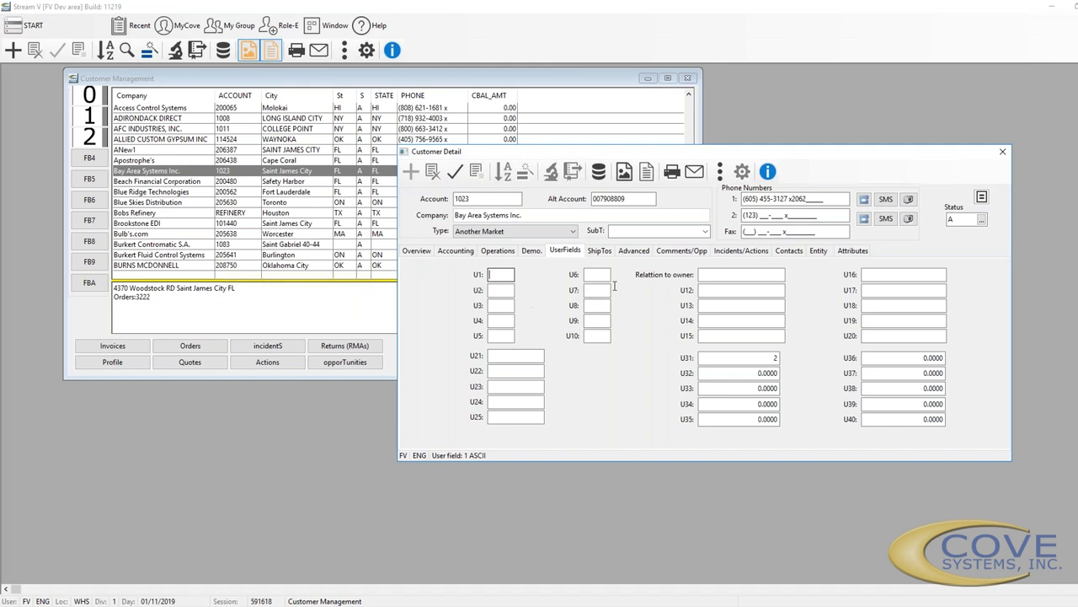
pyautogui.click(853, 251)
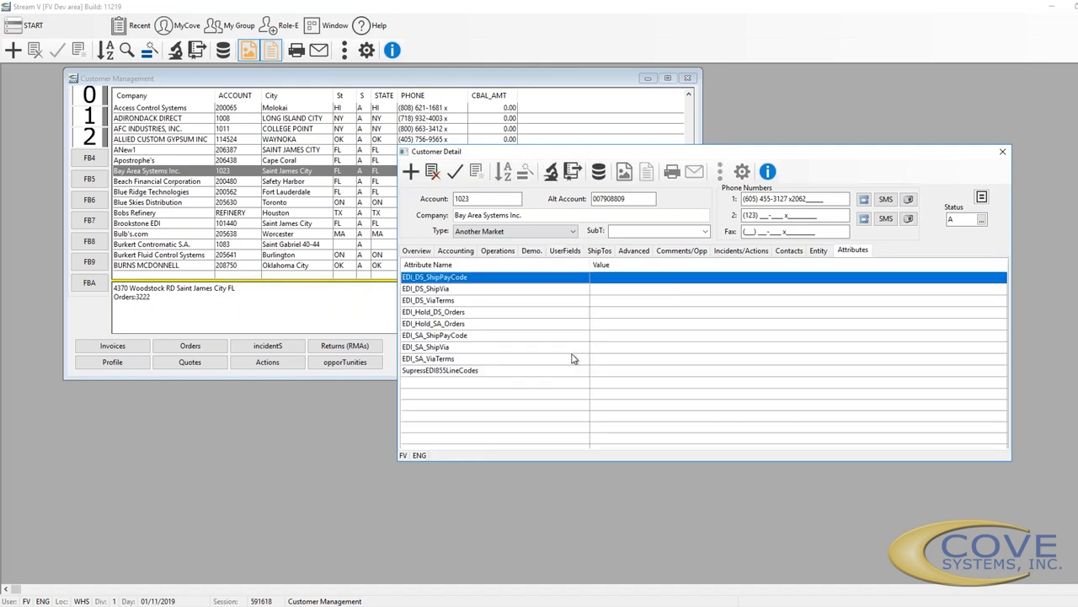
# Check the lookup setup for the EDI_DS_ShipVia attribute value and decline creating a Longcode record
pyautogui.click(599, 289)
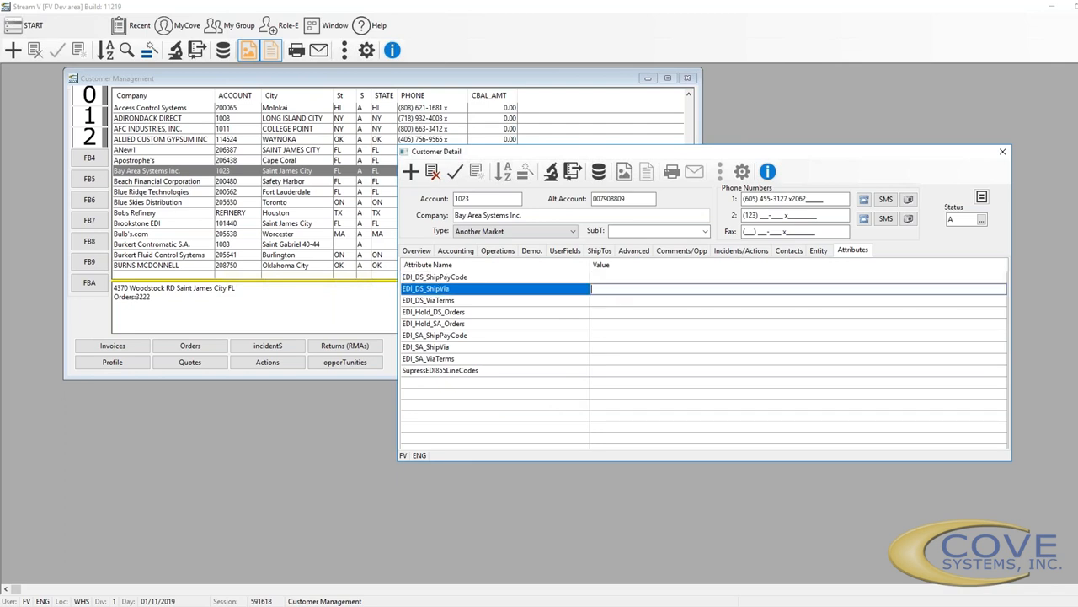
pyautogui.doubleClick(604, 287)
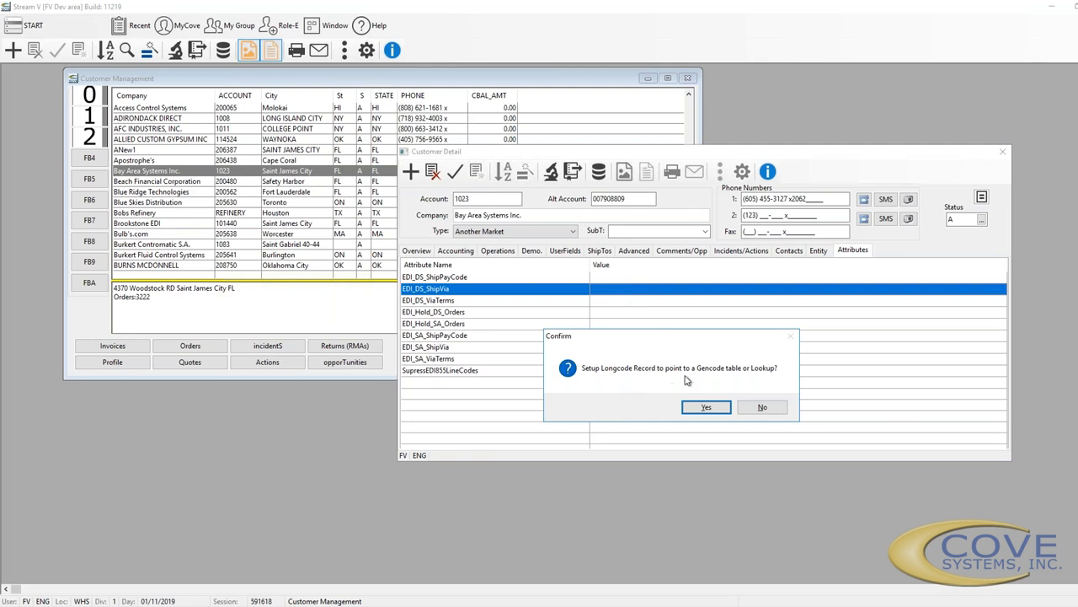
pyautogui.click(762, 407)
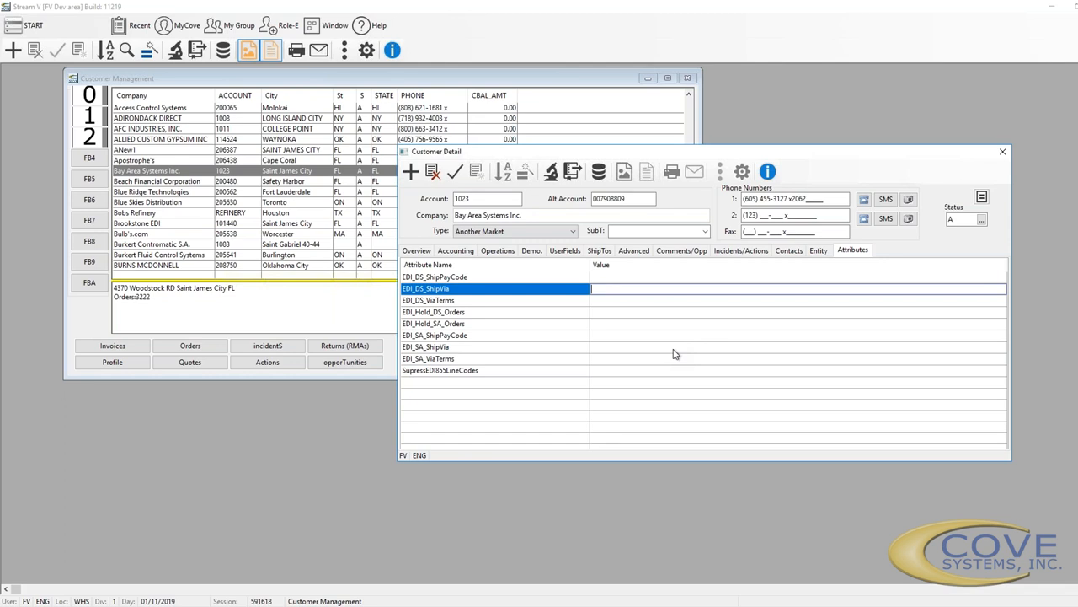
# Add the SHIPPING Company Attributes set to the customer and select its ShipPayCode attribute
pyautogui.click(475, 392)
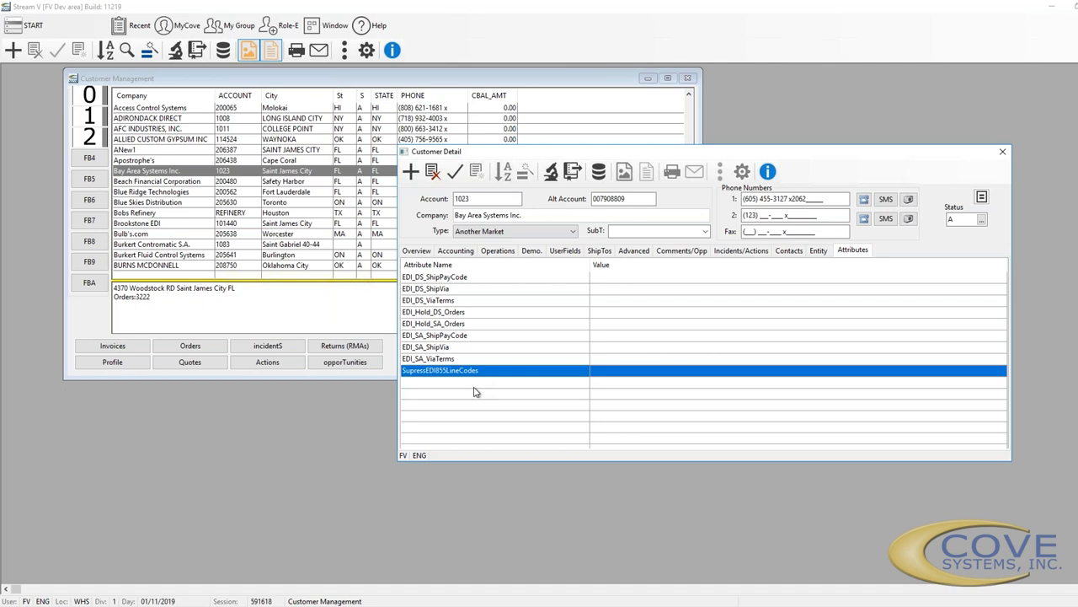
pyautogui.doubleClick(473, 392)
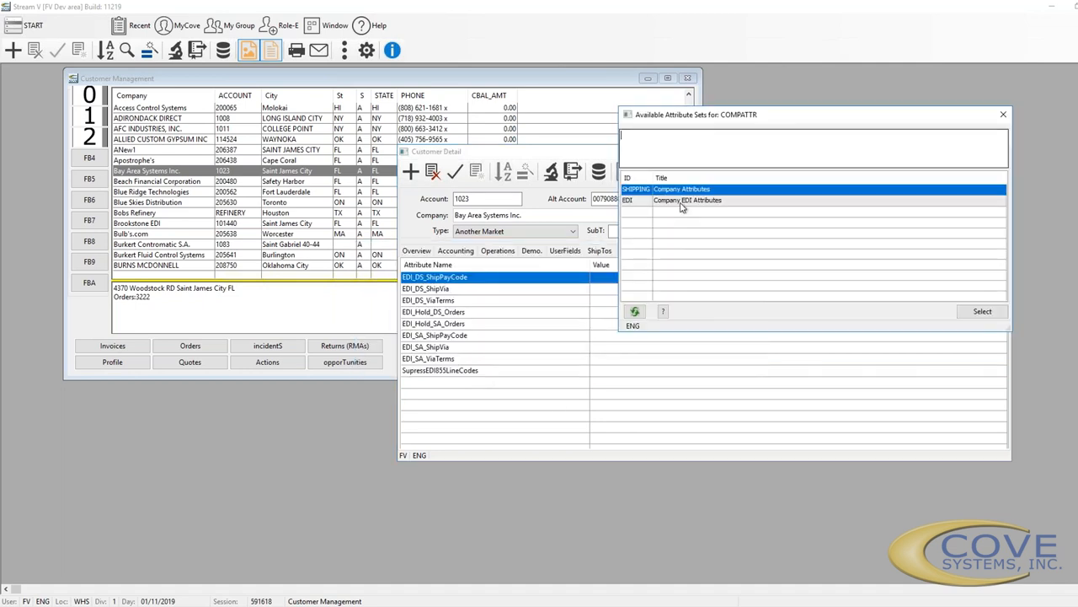
pyautogui.click(982, 312)
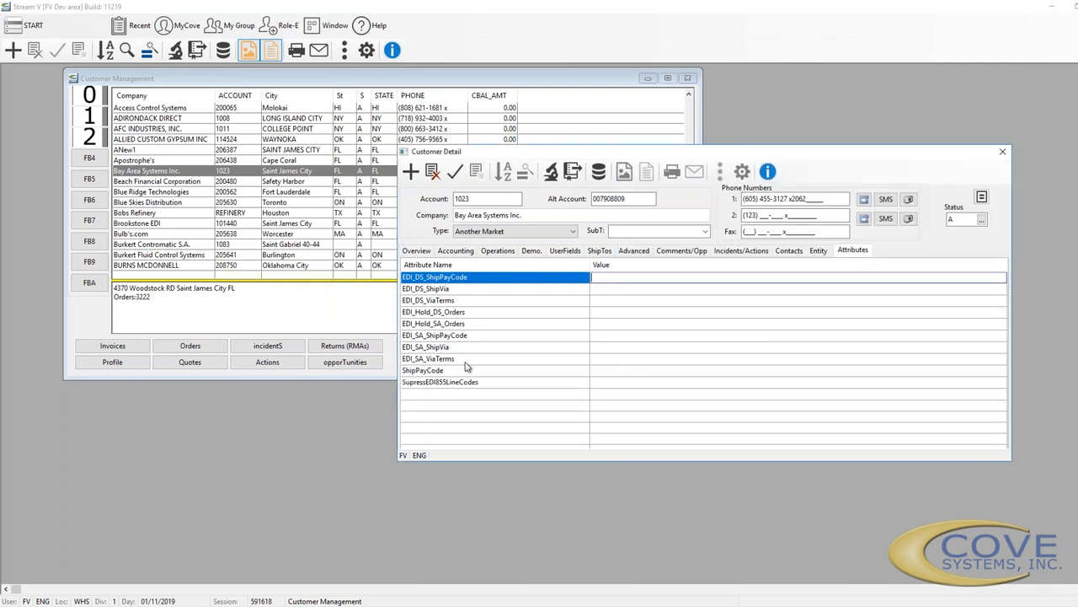
pyautogui.click(432, 372)
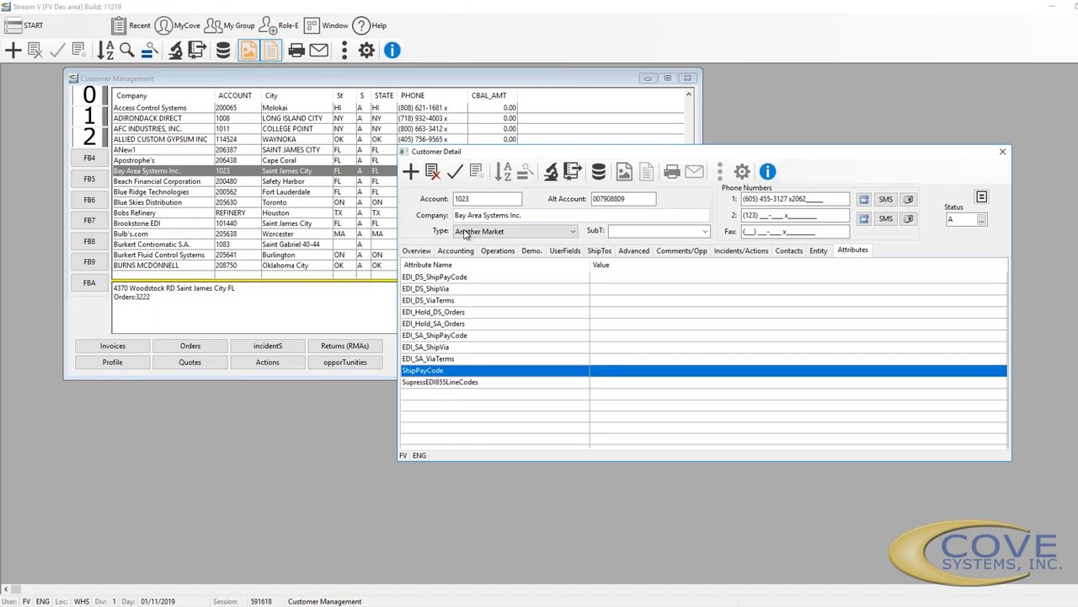
# Reposition the customer detail window for Bay Area Systems Inc. and close it to return to the customer list
pyautogui.moveTo(580, 153); pyautogui.dragTo(495, 158)
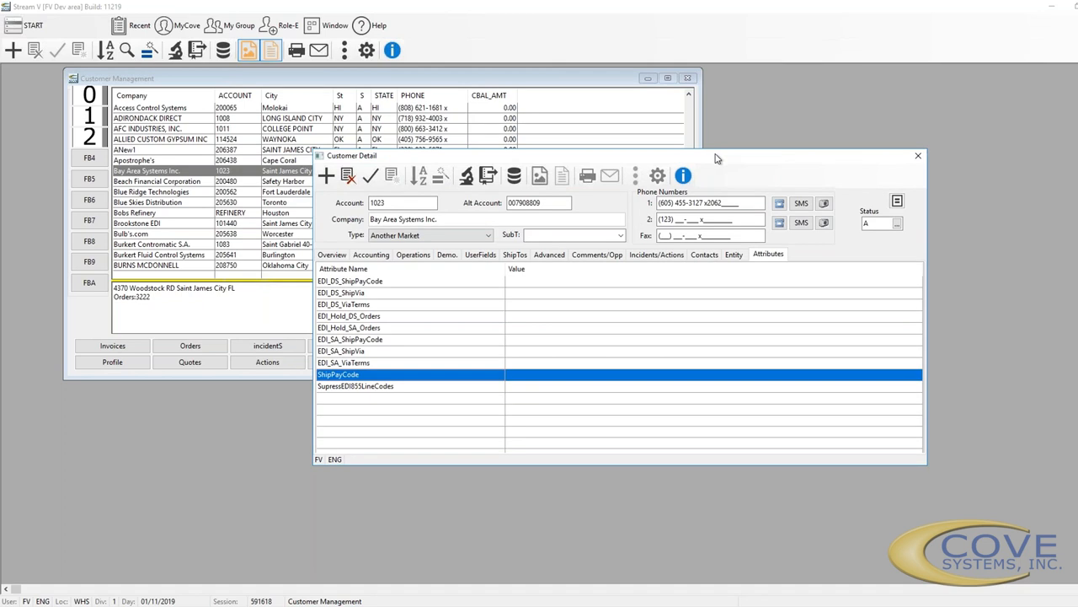
pyautogui.moveTo(717, 156); pyautogui.dragTo(671, 151)
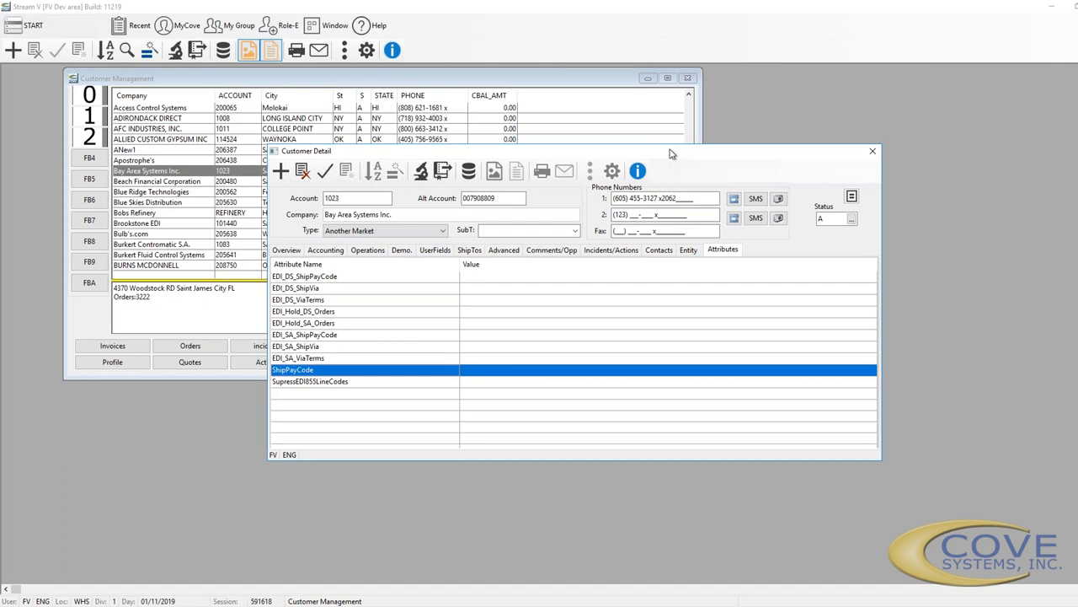
pyautogui.click(873, 151)
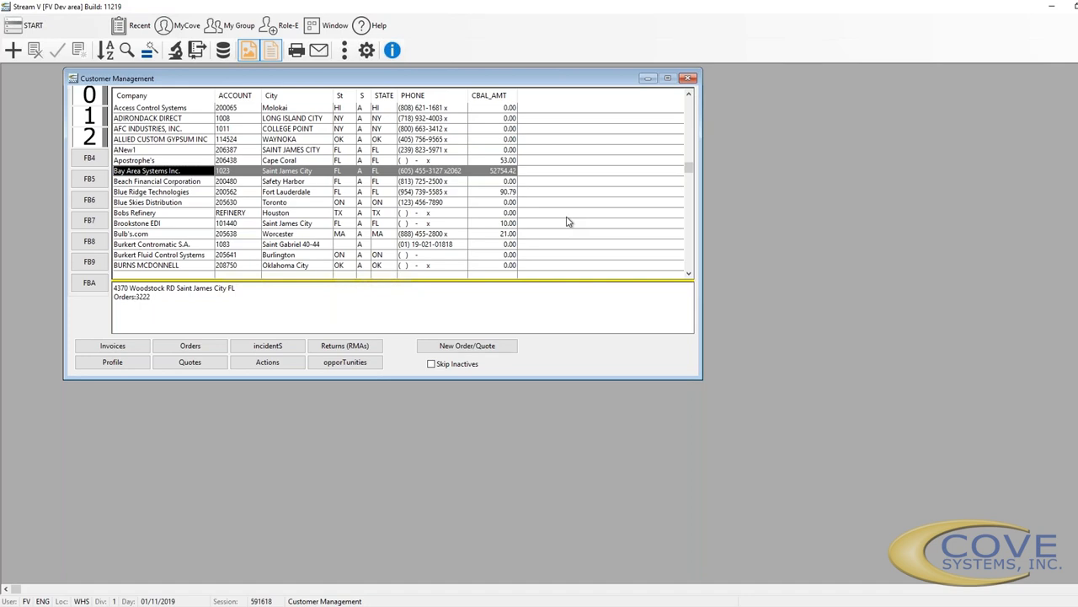
# Reopen the Bay Area Systems Inc. customer detail, review its attributes and overview, and close it
pyautogui.click(251, 172)
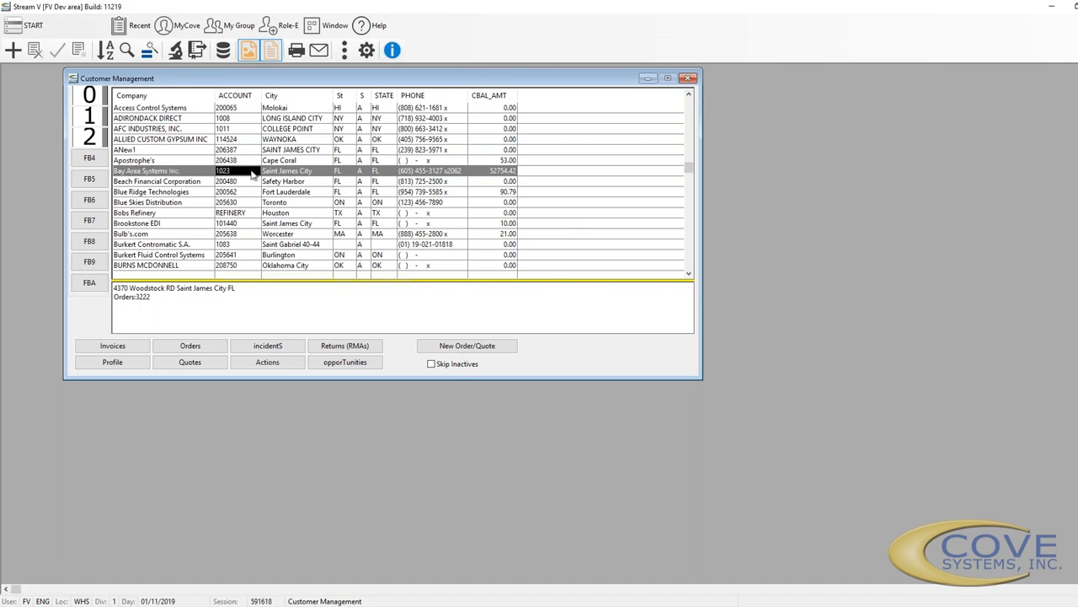
pyautogui.doubleClick(202, 174)
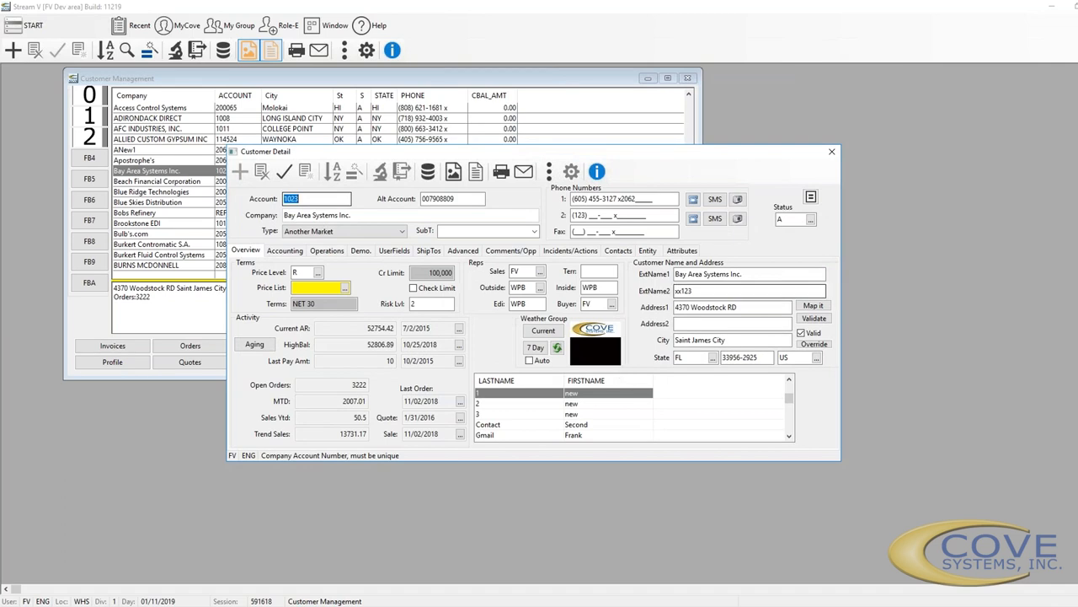
pyautogui.click(685, 252)
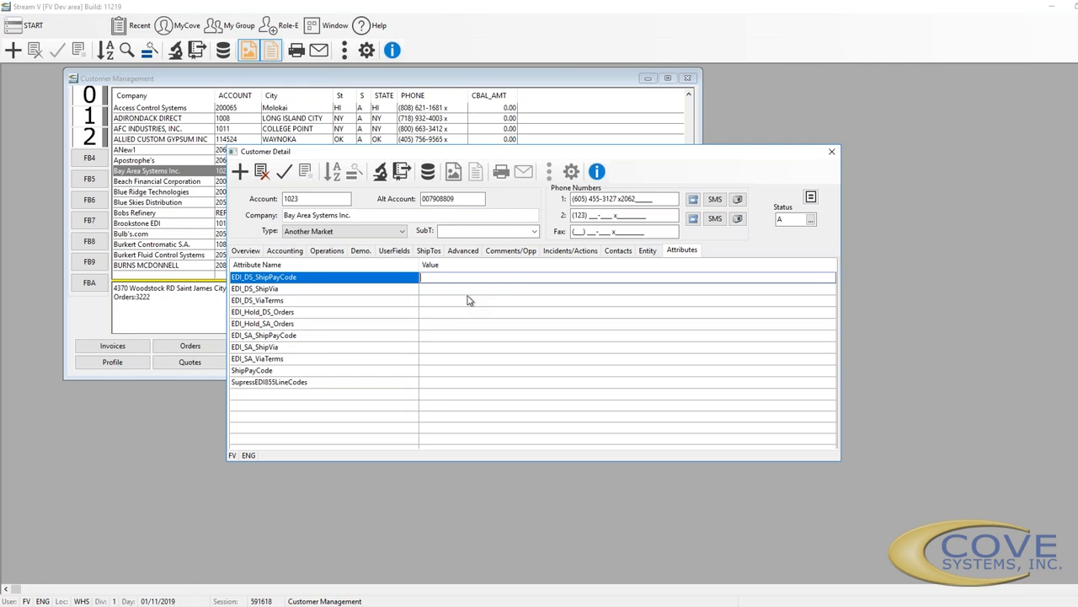
pyautogui.click(253, 254)
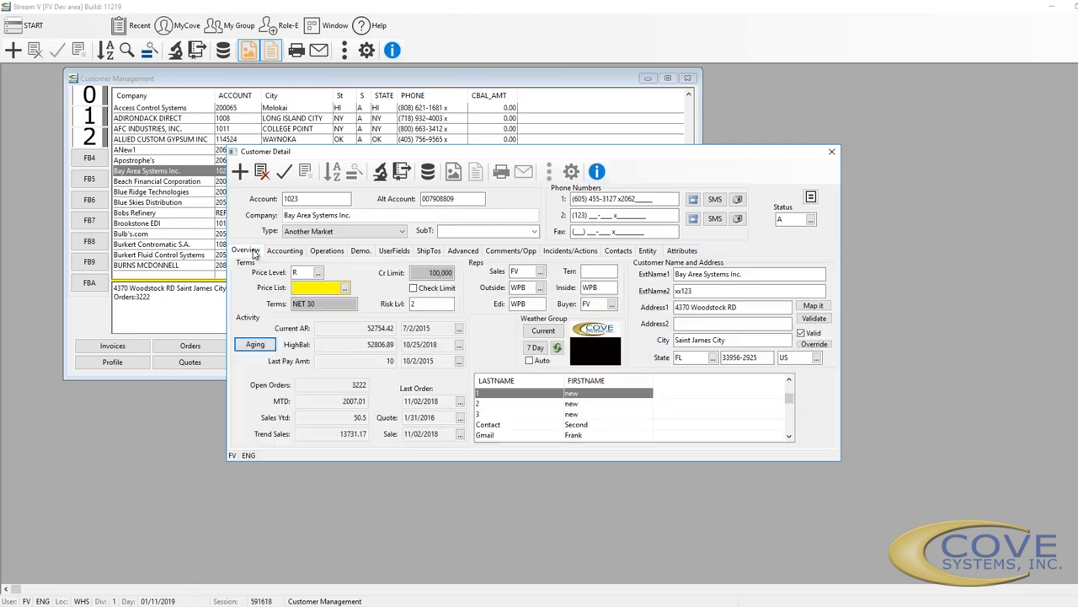
pyautogui.click(830, 154)
# Open System Control File Maintenance and search the parameter codes for "vert"
pyautogui.click(177, 27)
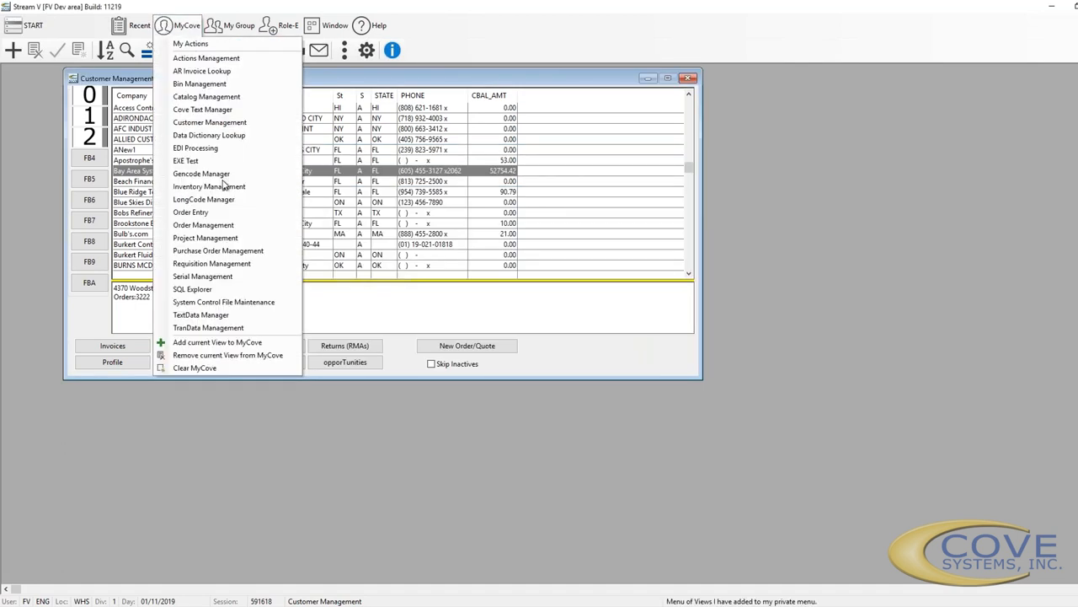
pyautogui.click(246, 302)
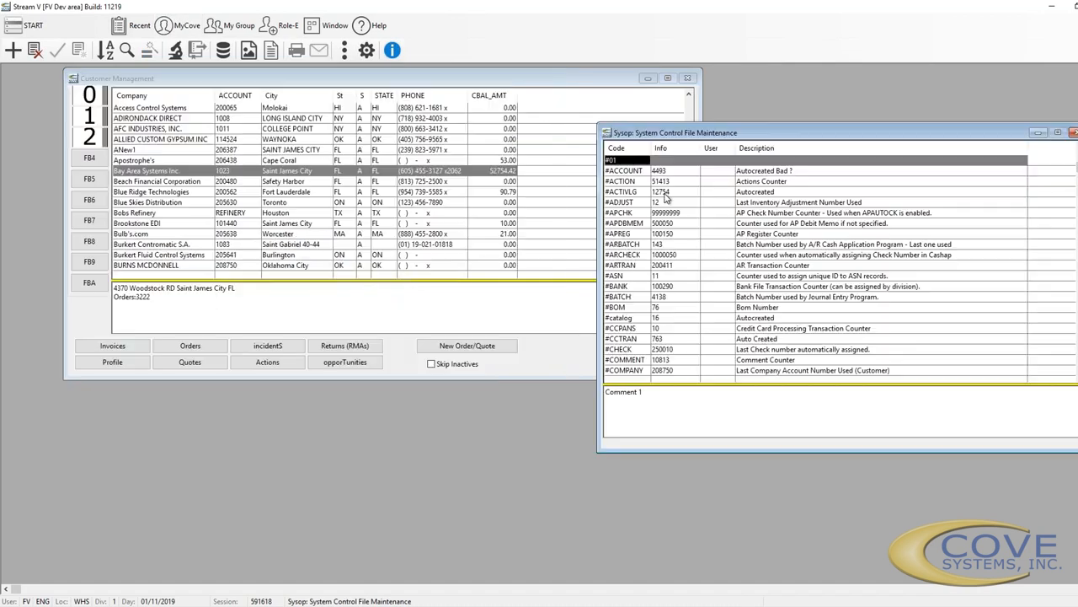
pyautogui.click(664, 193)
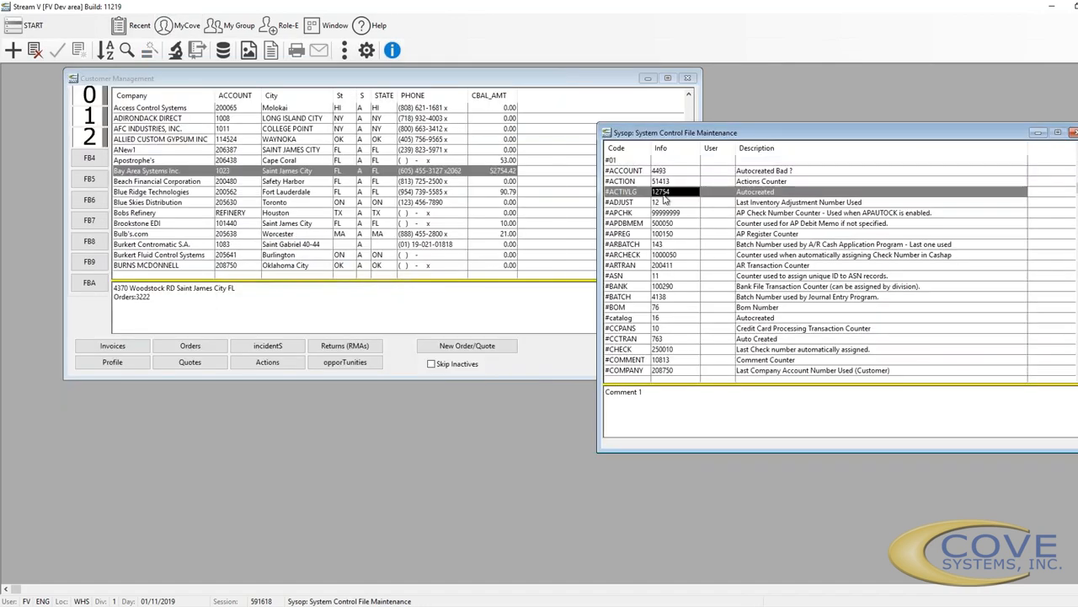
pyautogui.write('vert')
pyautogui.press('Return')
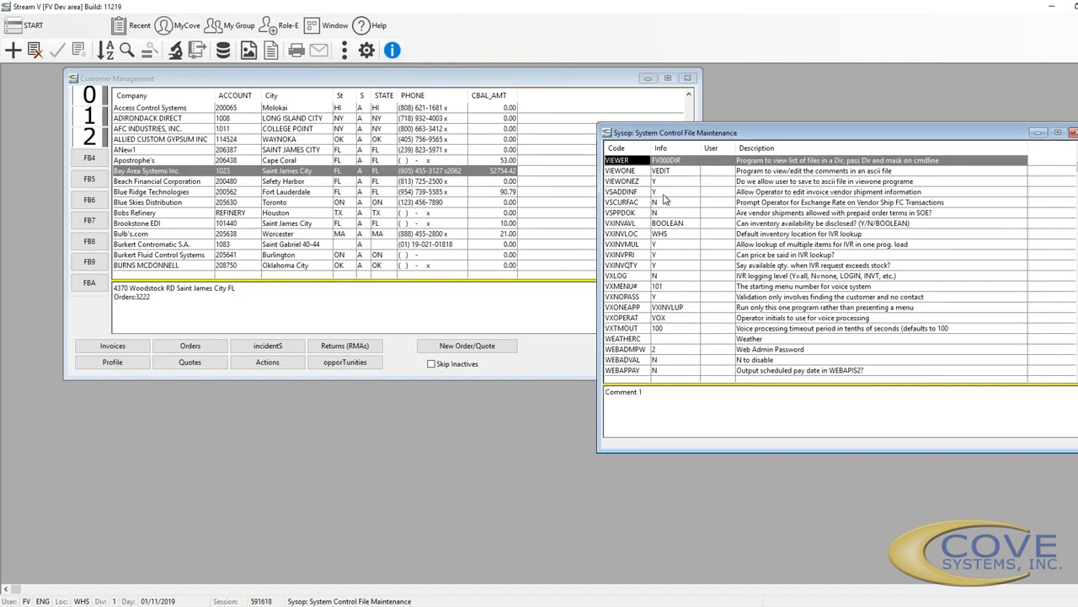
pyautogui.press('Up')
pyautogui.press('Up')
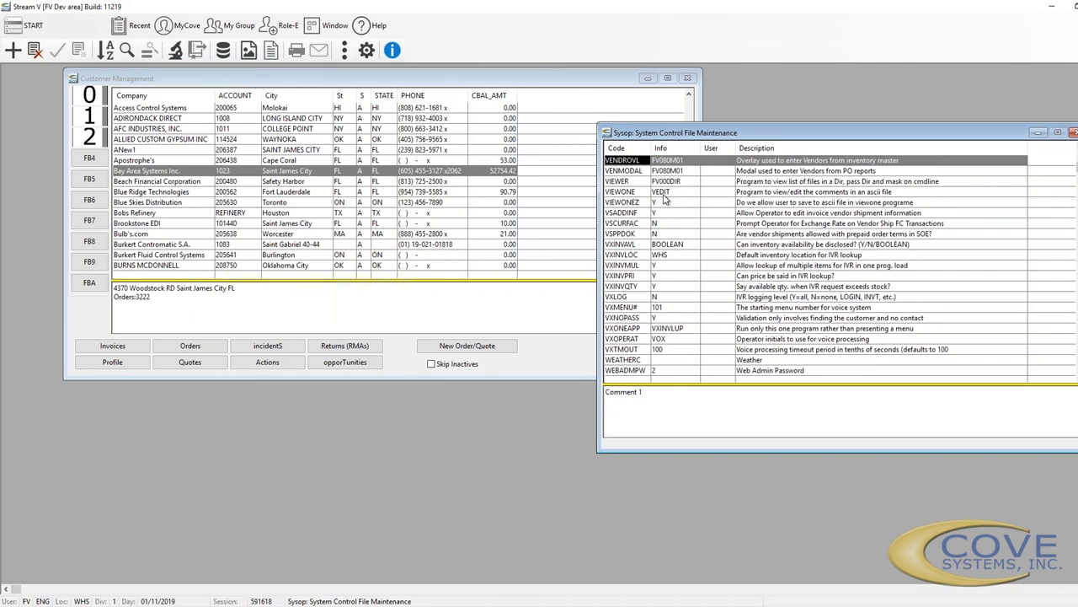
pyautogui.press('Down')
pyautogui.press('Down')
# Go to the codes starting with "cov" and add a system parameter with code COVEVERT and info AUTOSHOP
pyautogui.write('cov')
pyautogui.press('Return')
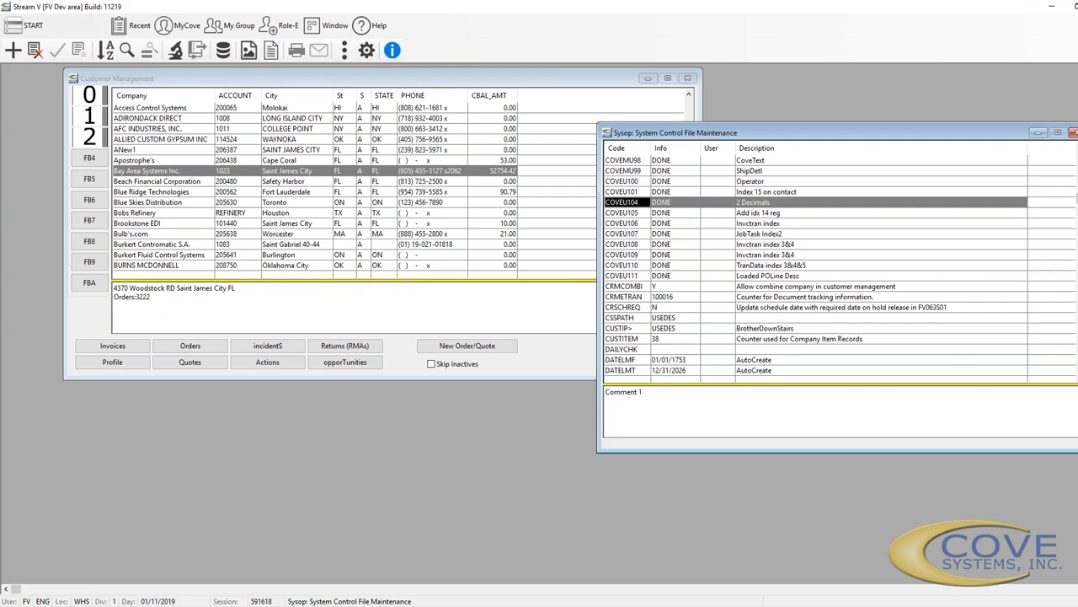
pyautogui.click(696, 305)
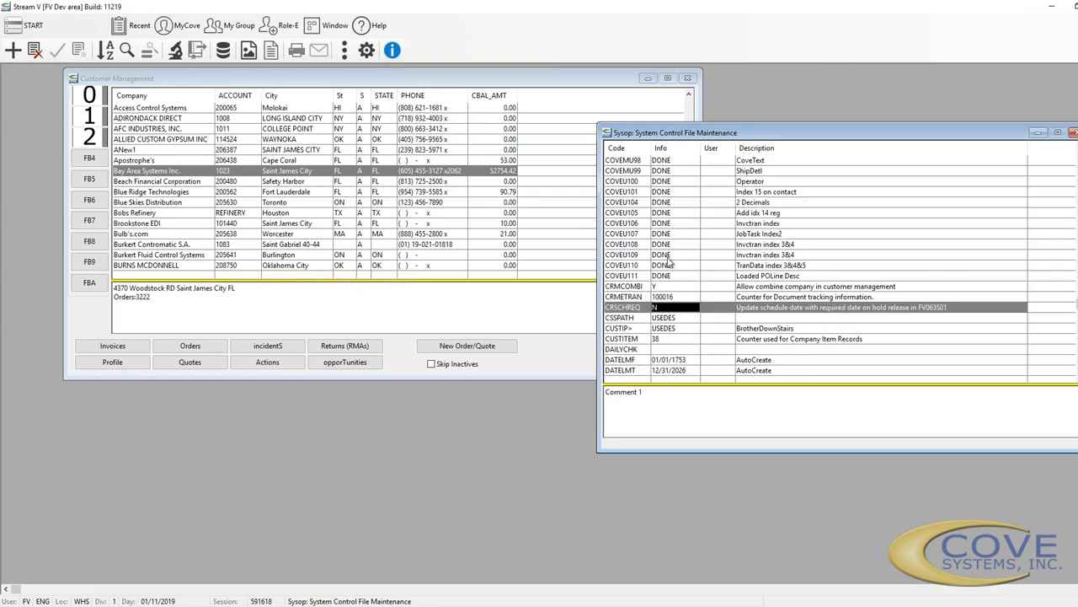
pyautogui.press('Insert')
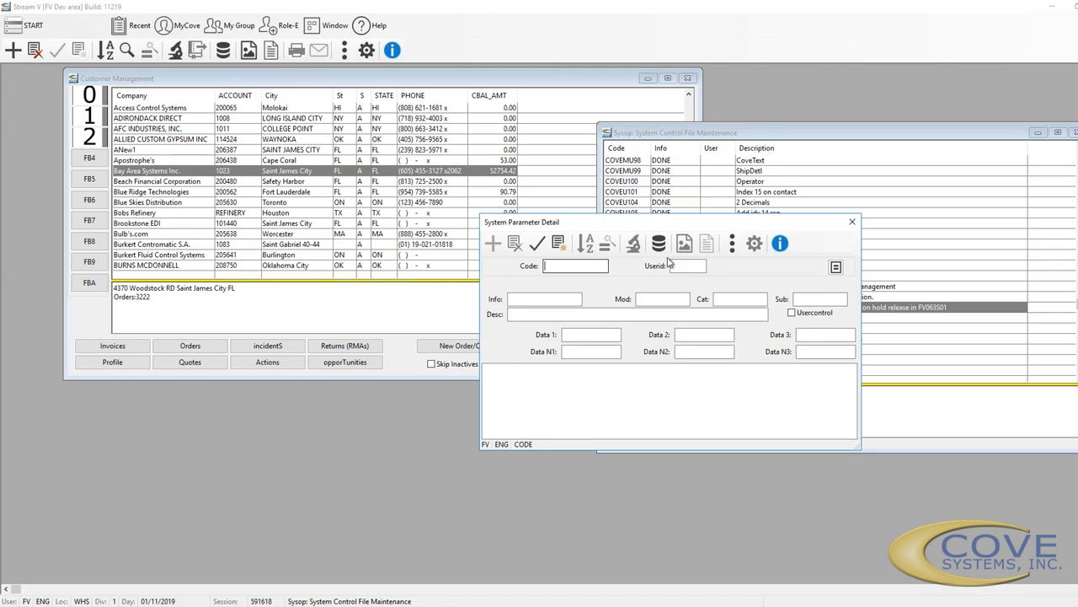
pyautogui.write('COVEVERT')
pyautogui.press('Tab')
pyautogui.press('Tab')
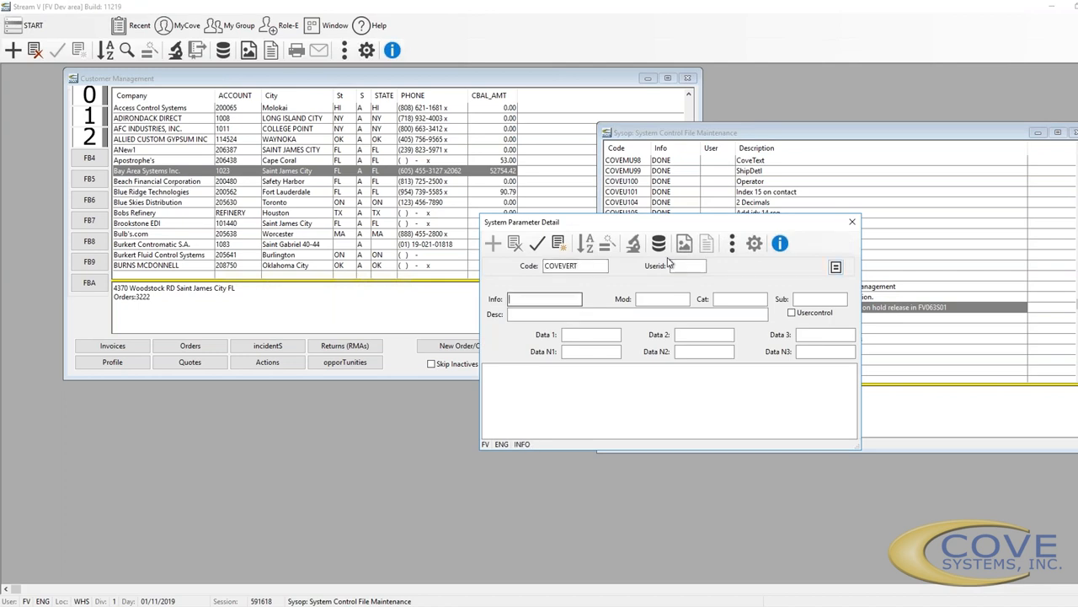
pyautogui.write('AUTOSHOP')
pyautogui.press('Tab')
pyautogui.press('Escape')
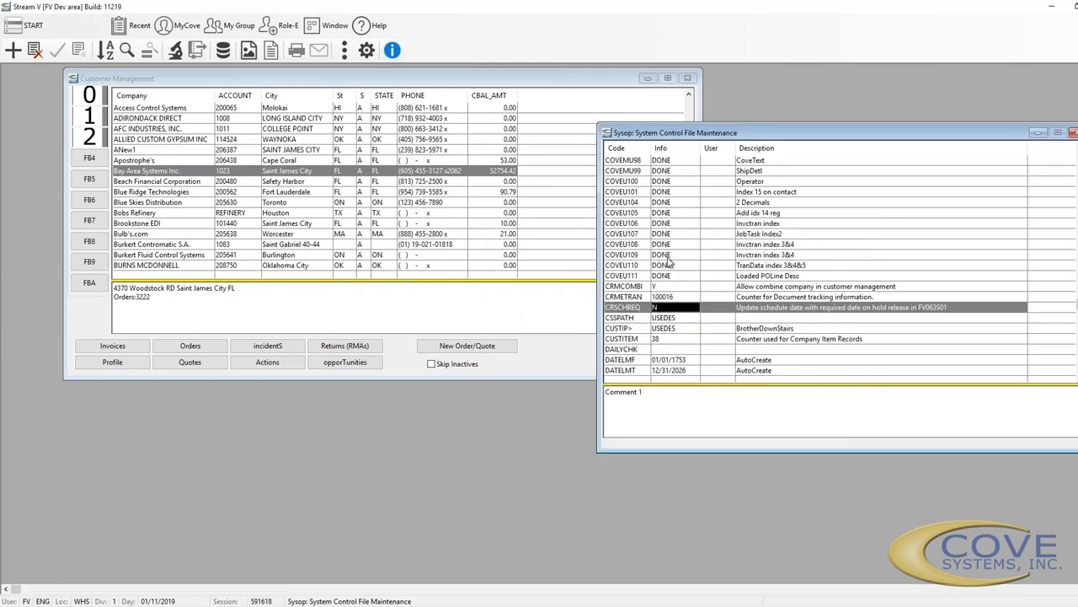
# Return to Customer Management, check the Bay Area Systems Inc. detail layout, and close the detail window
pyautogui.click(478, 195)
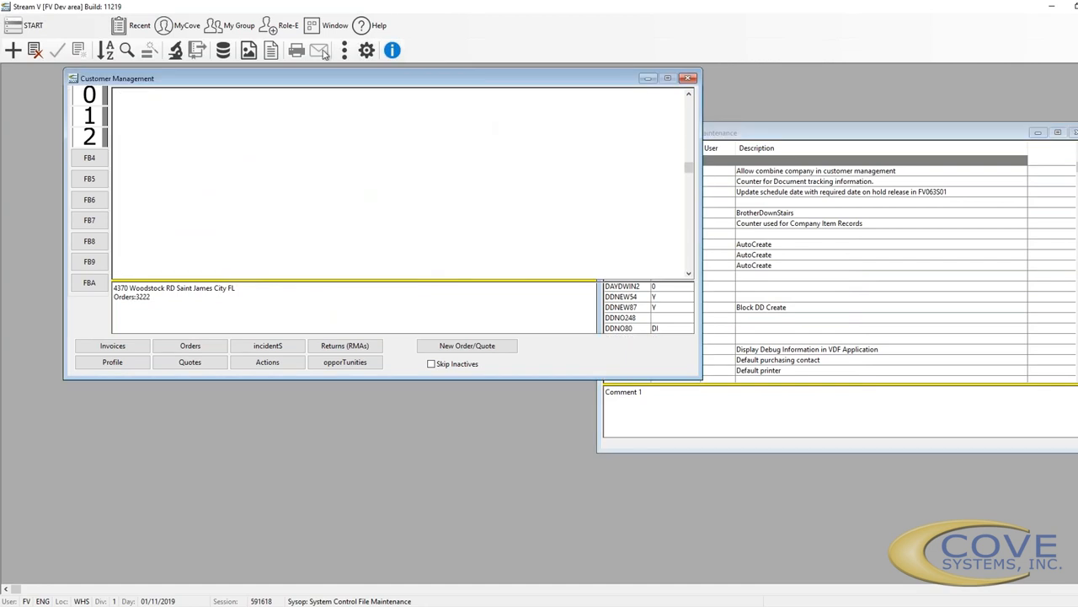
pyautogui.click(371, 27)
pyautogui.click(404, 95)
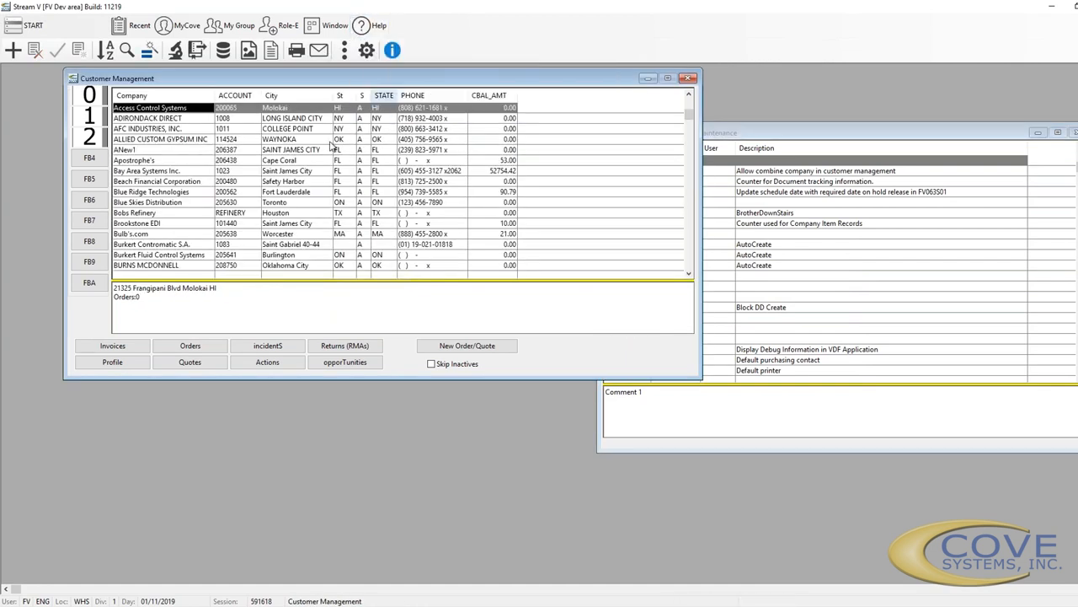
pyautogui.click(181, 140)
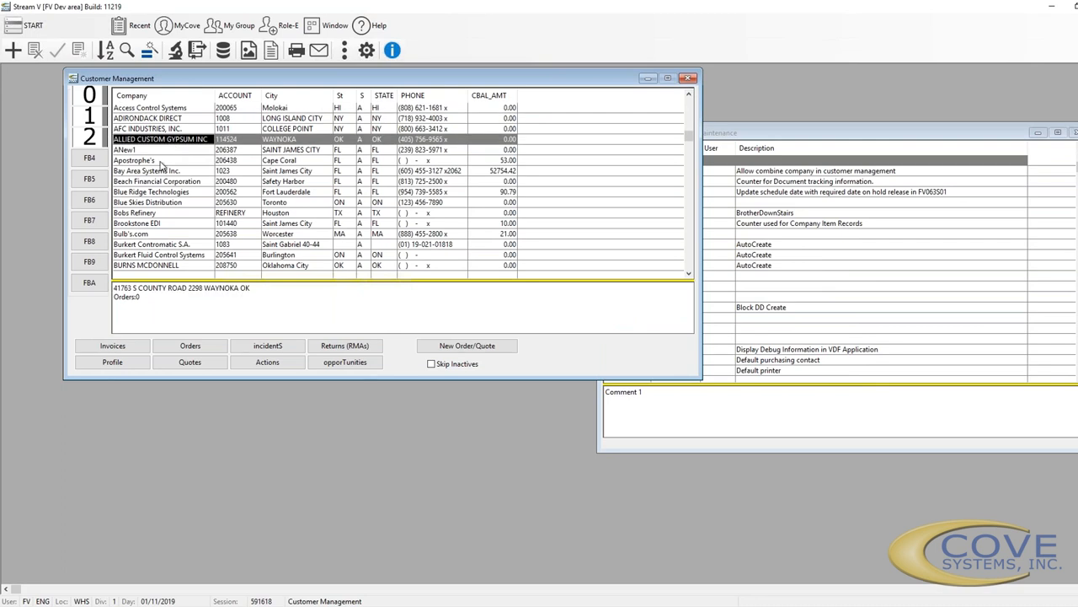
pyautogui.click(155, 172)
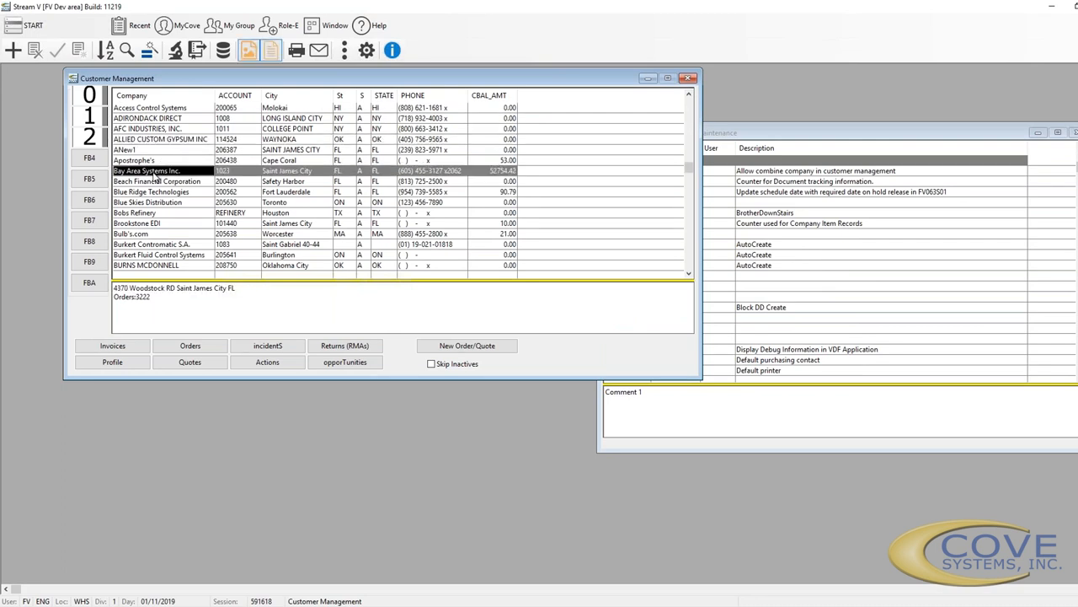
pyautogui.doubleClick(155, 172)
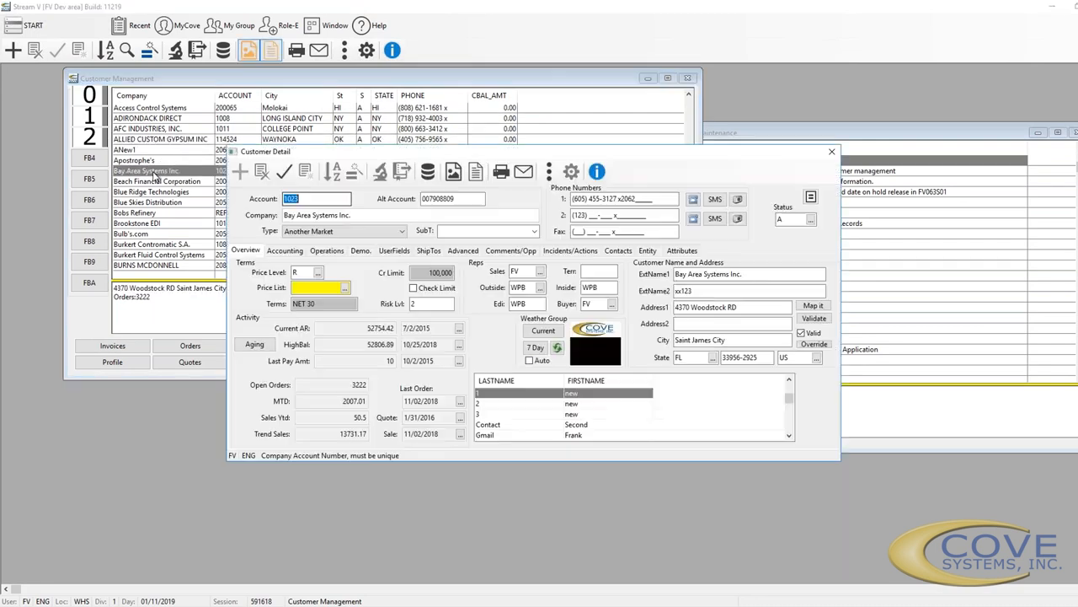
pyautogui.press('Escape')
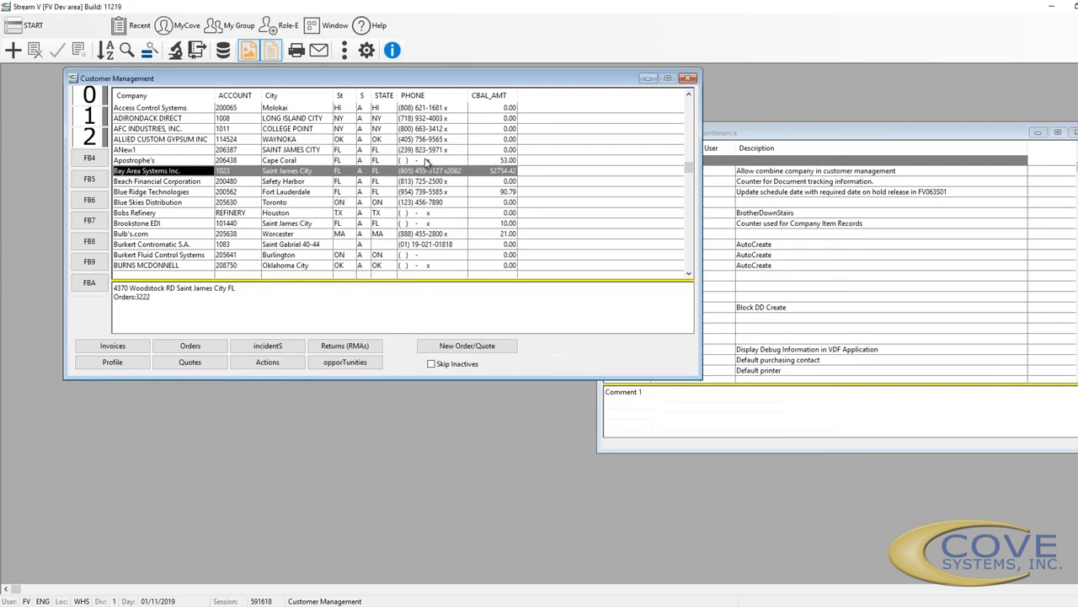
# Exit and restart the application in the Config workspace, and log in with the operator's user ID
pyautogui.press('Escape')
pyautogui.press('Escape')
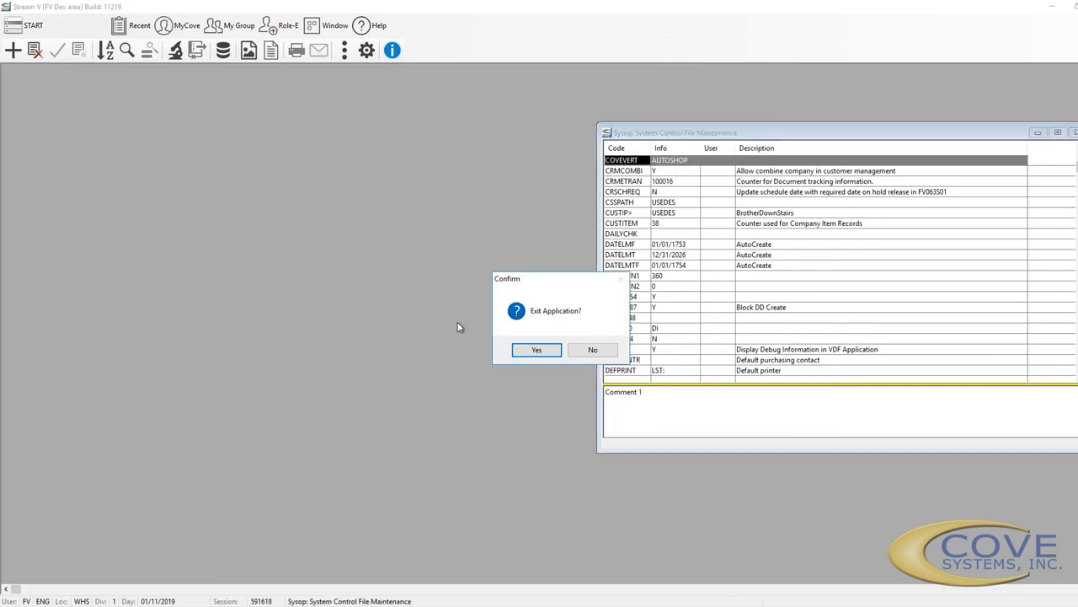
pyautogui.click(539, 349)
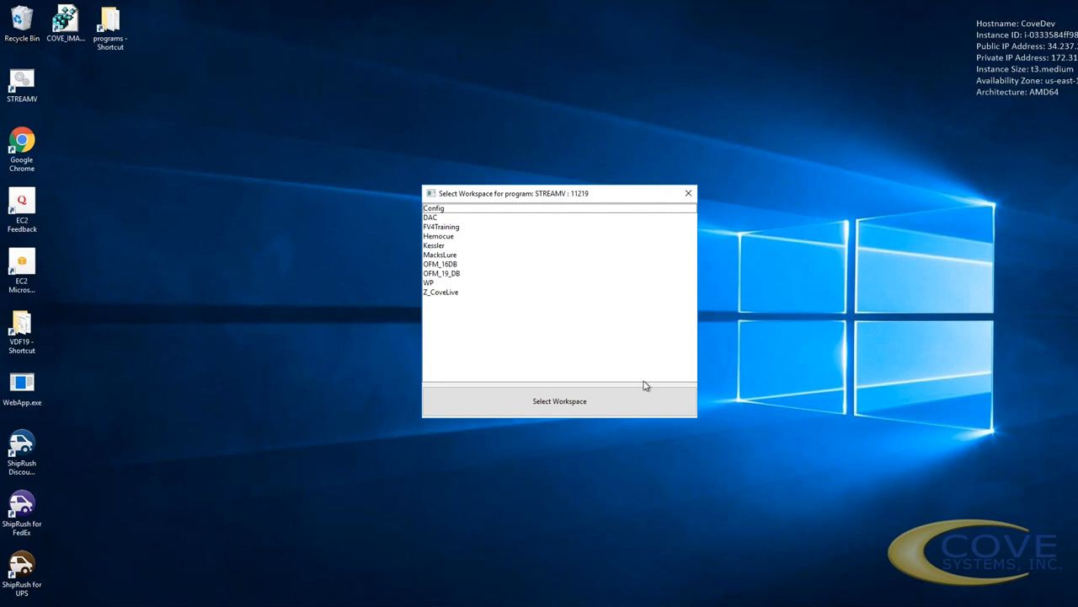
pyautogui.click(615, 406)
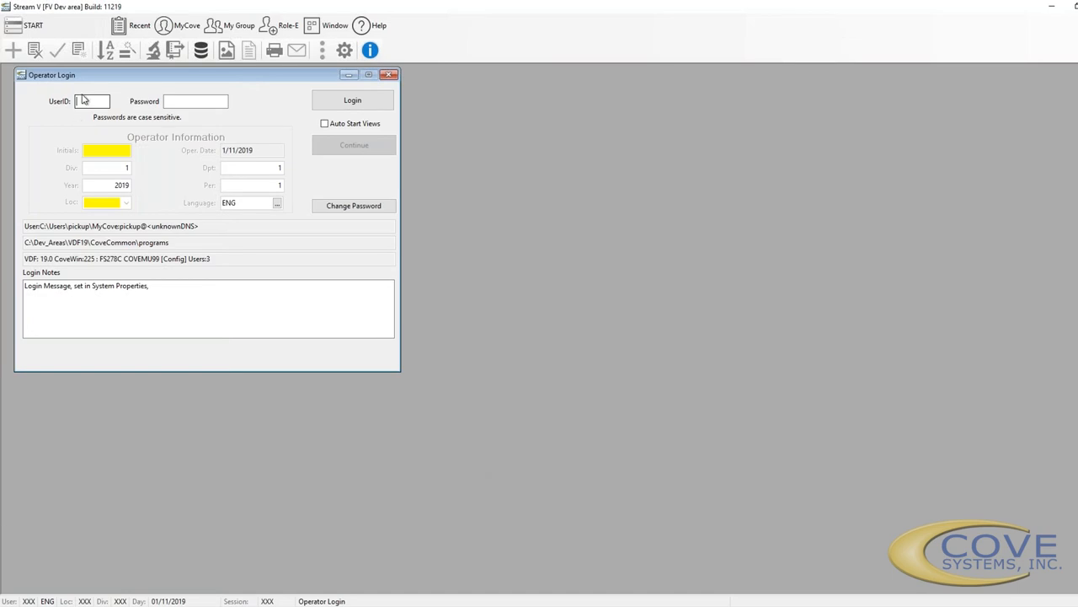
pyautogui.write('FV')
pyautogui.press('Return')
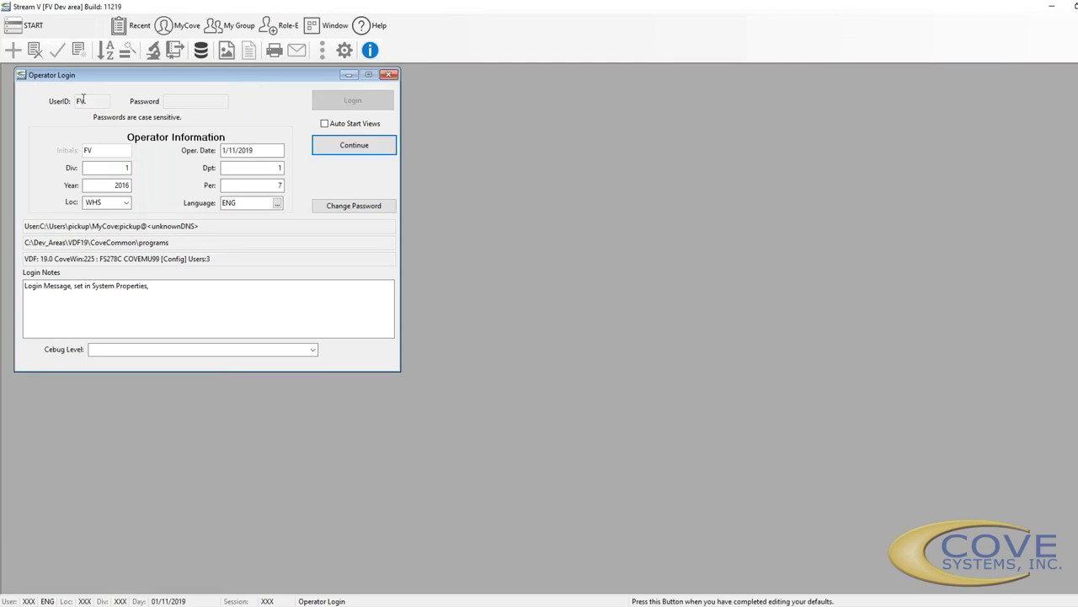
pyautogui.press('Return')
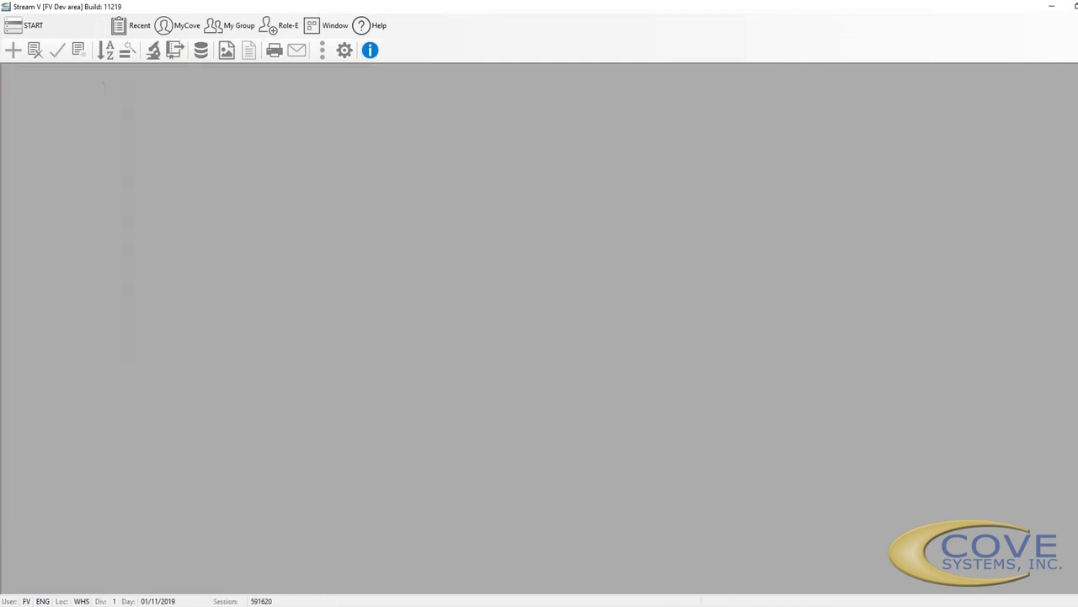
# Open Customer Management, view the Auto Shop detail screen from the A'1 Electronics row, and close it
pyautogui.click(169, 35)
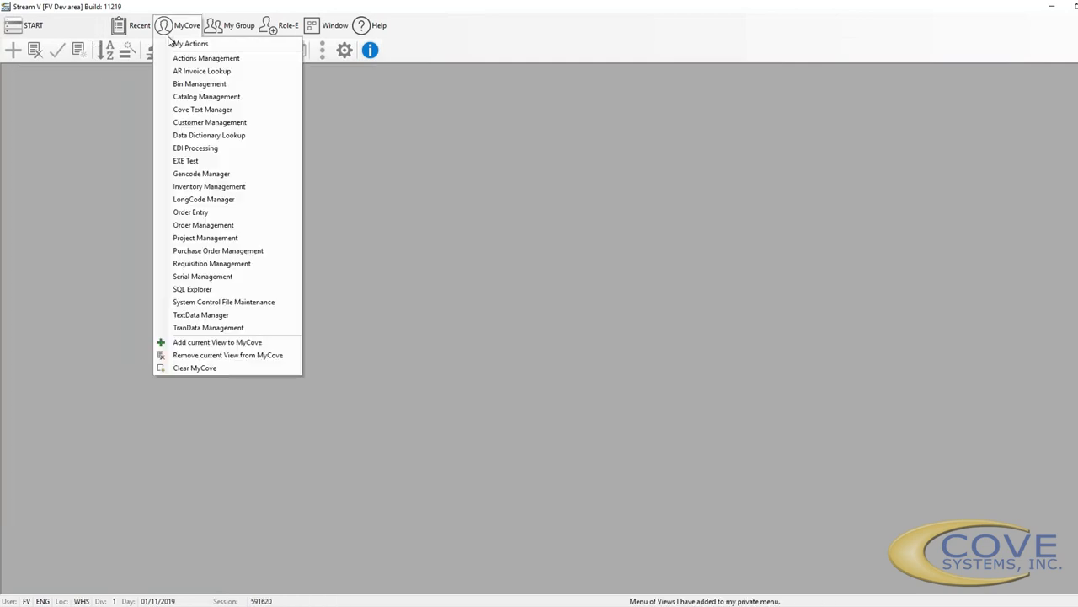
pyautogui.click(202, 123)
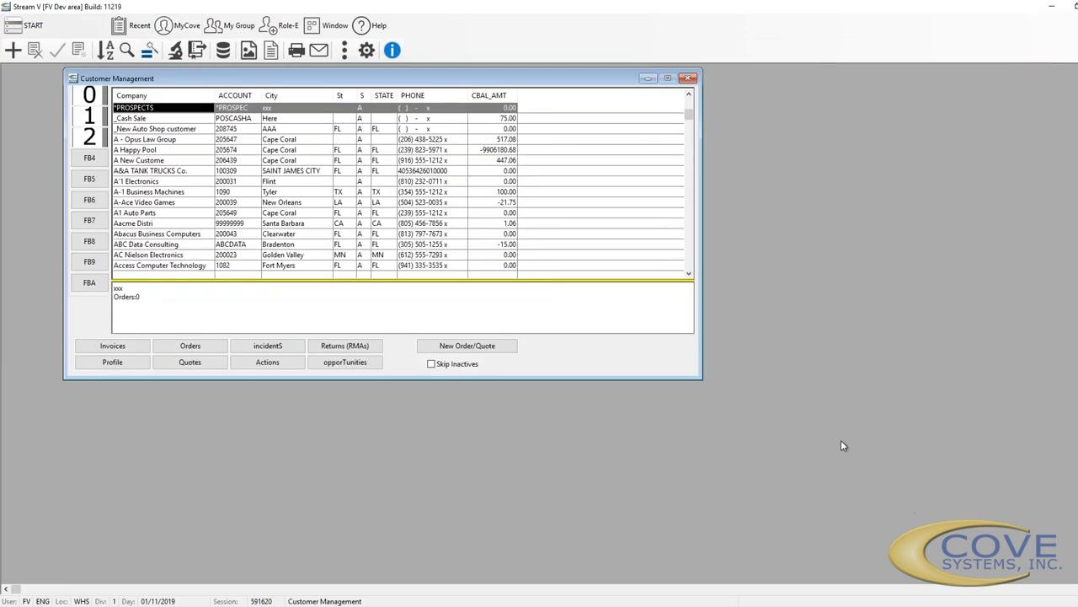
pyautogui.click(211, 187)
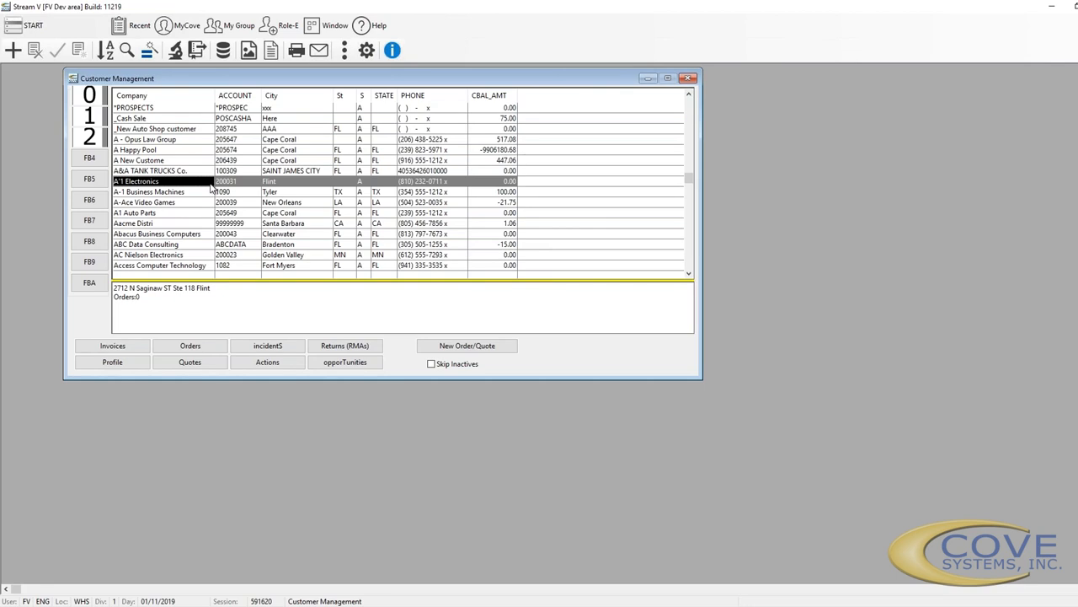
pyautogui.doubleClick(211, 187)
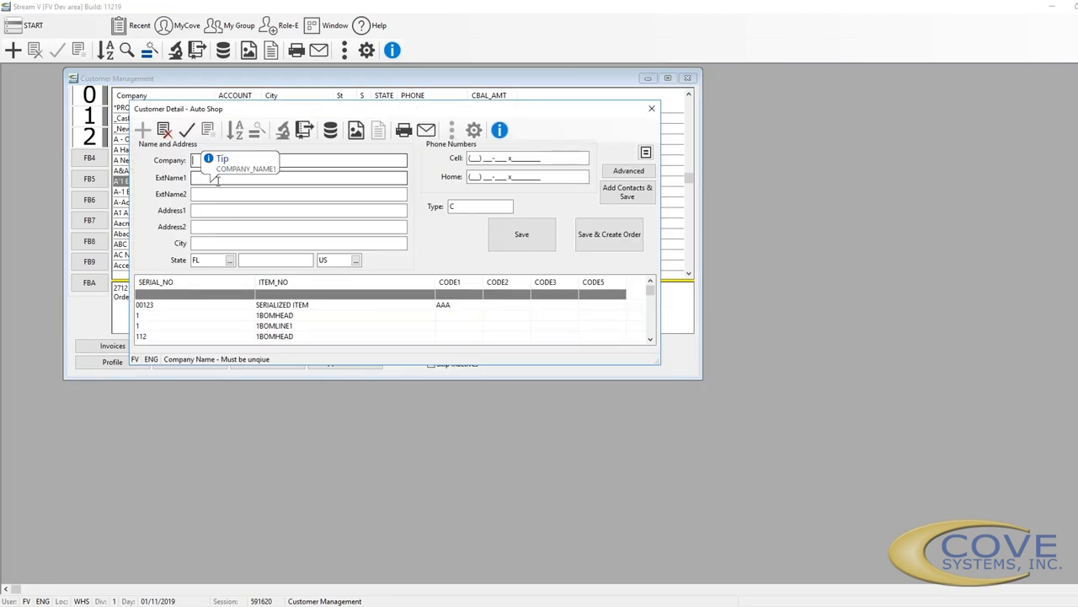
pyautogui.press('Escape')
# Find Bay Area Systems Inc. in the customer list, open its Auto Shop detail, and move that window clear of the list
pyautogui.click(154, 193)
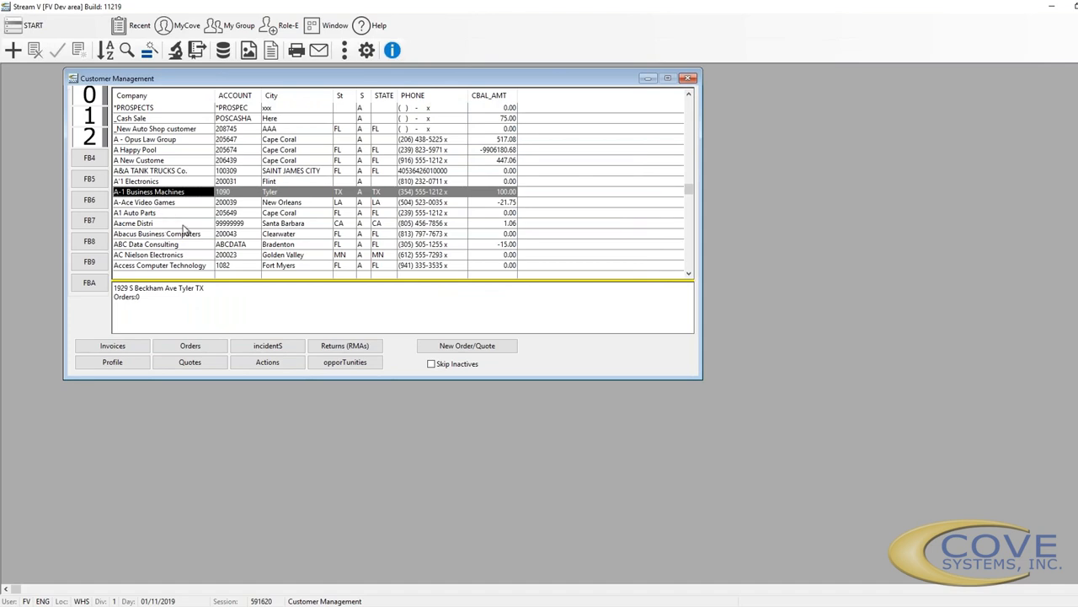
pyautogui.click(184, 225)
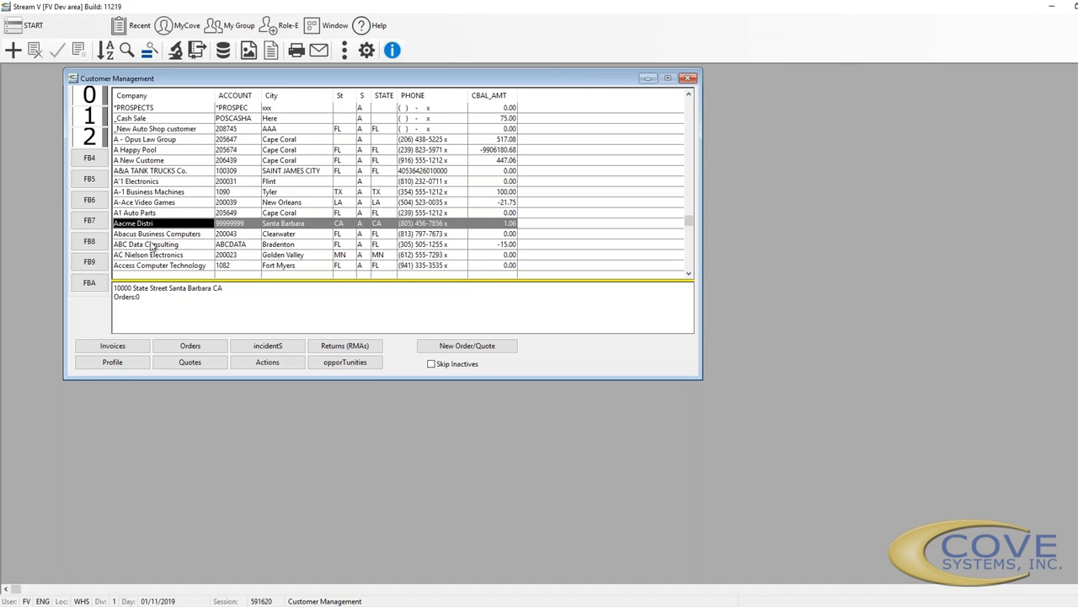
pyautogui.press('Down')
pyautogui.press('Down')
pyautogui.press('Down')
pyautogui.press('Down')
pyautogui.press('Down')
pyautogui.press('Down')
pyautogui.press('Down')
pyautogui.press('Down')
pyautogui.press('Down')
pyautogui.press('Down')
pyautogui.press('Down')
pyautogui.press('Down')
pyautogui.press('Down')
pyautogui.press('Down')
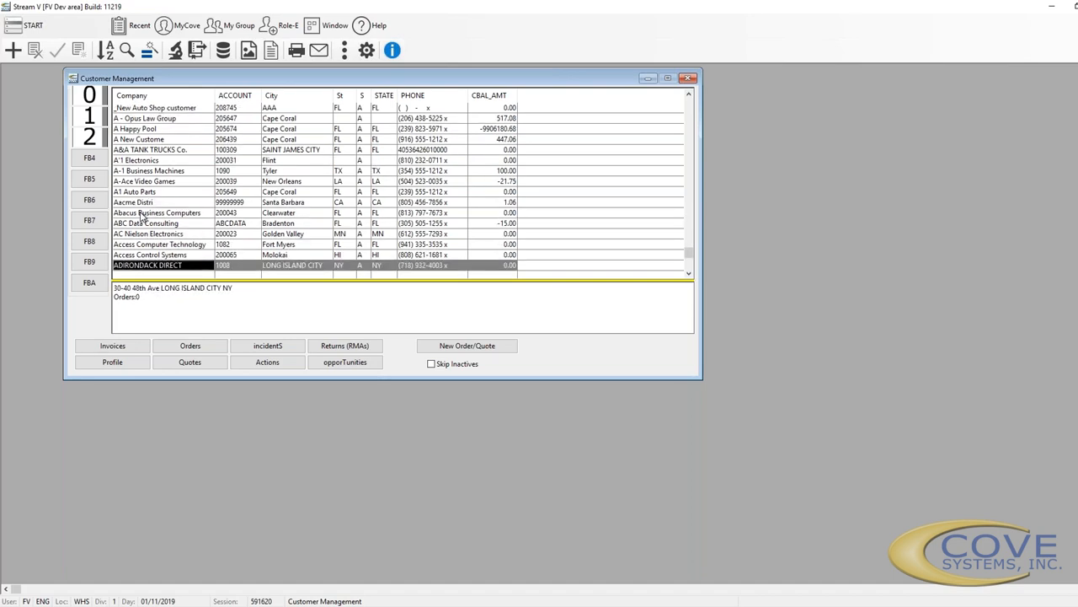
pyautogui.press('Down')
pyautogui.press('Down')
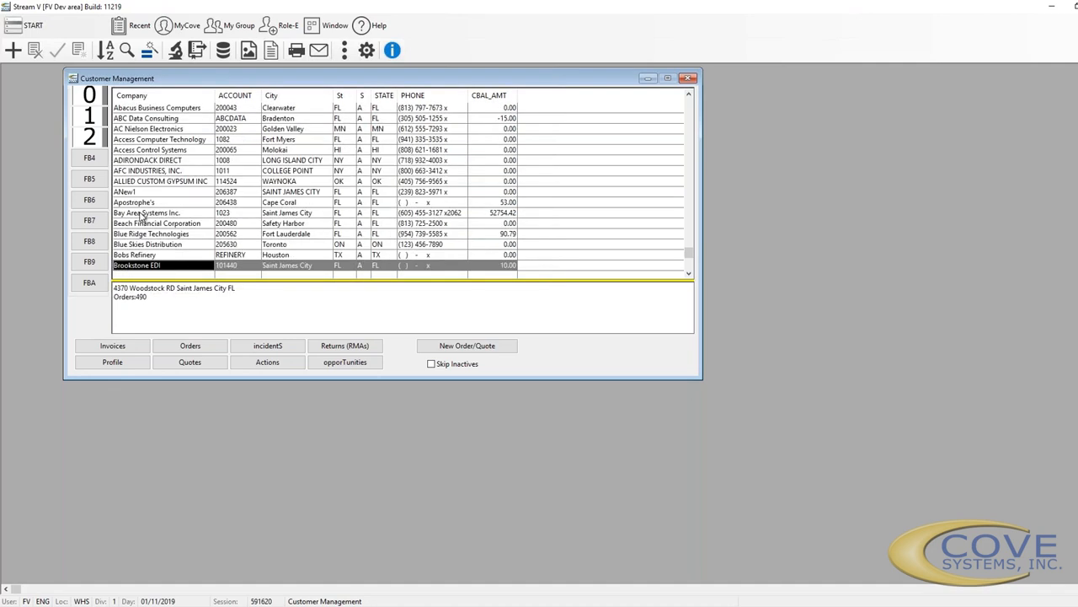
pyautogui.doubleClick(141, 214)
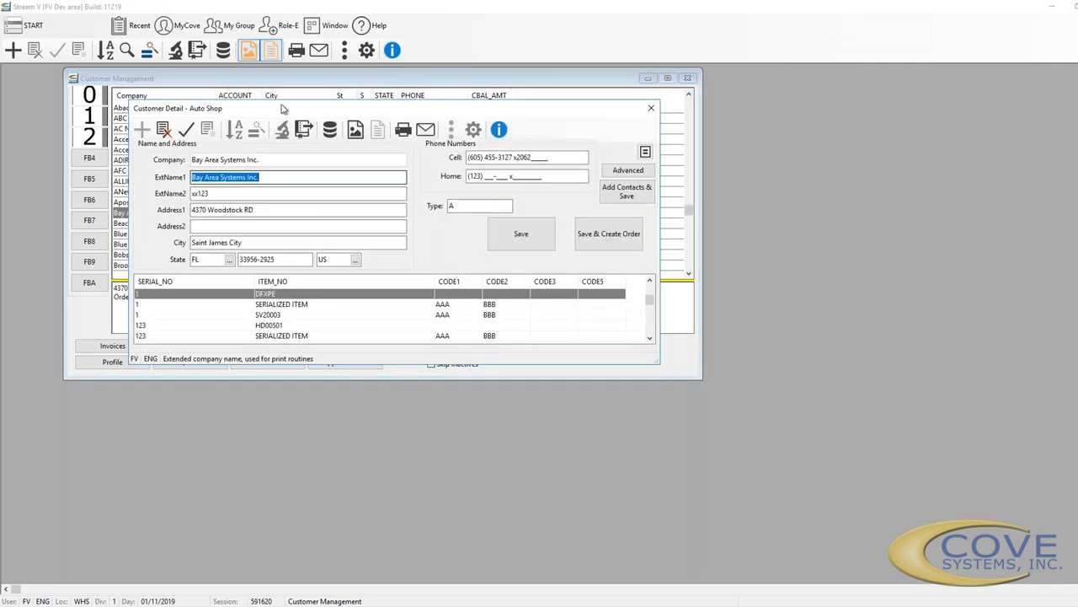
pyautogui.moveTo(493, 110); pyautogui.dragTo(804, 217)
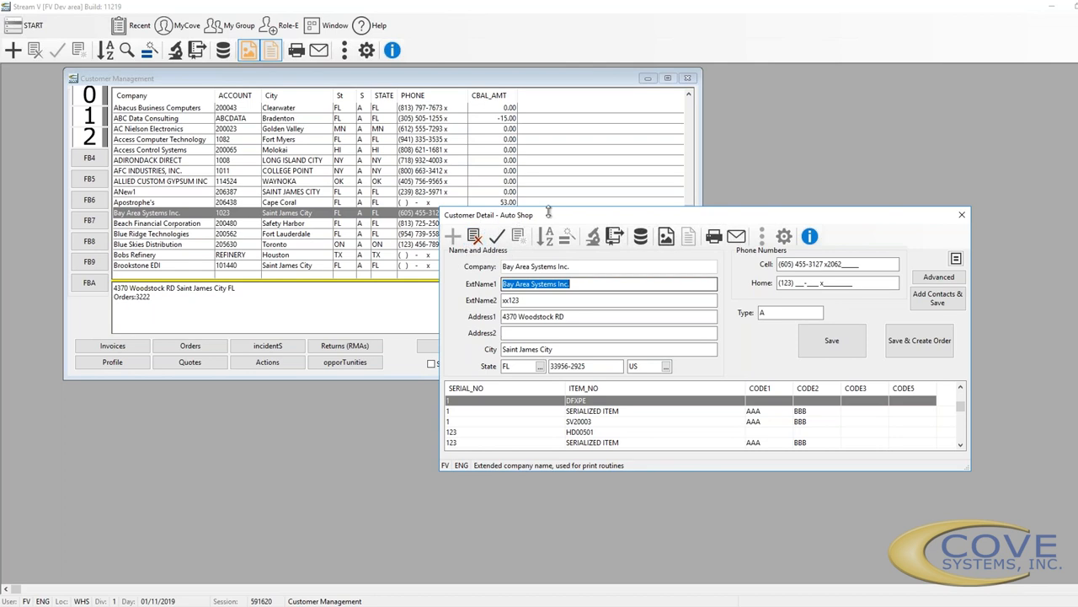
# Reposition the Auto Shop detail window, view the advanced customer detail for Bay Area Systems Inc., and close the advanced view
pyautogui.moveTo(481, 215); pyautogui.dragTo(409, 192)
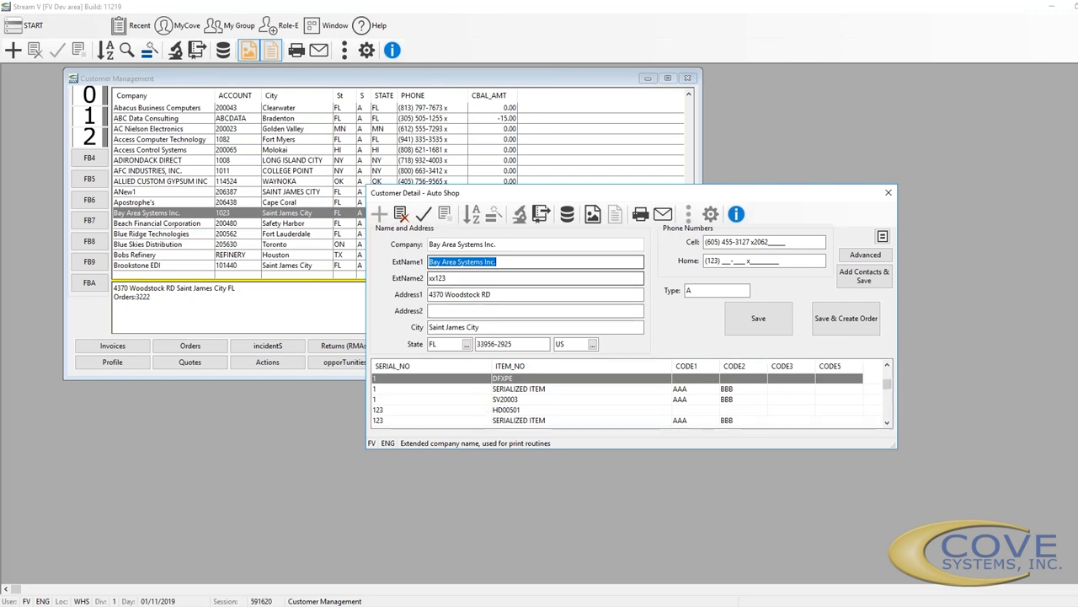
pyautogui.click(877, 261)
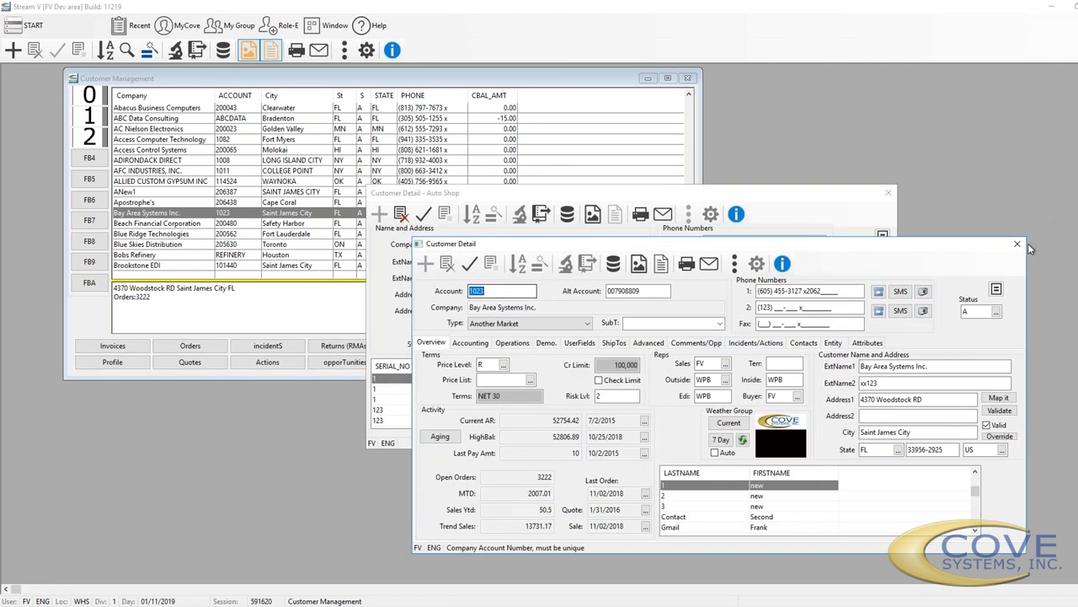
pyautogui.click(1017, 246)
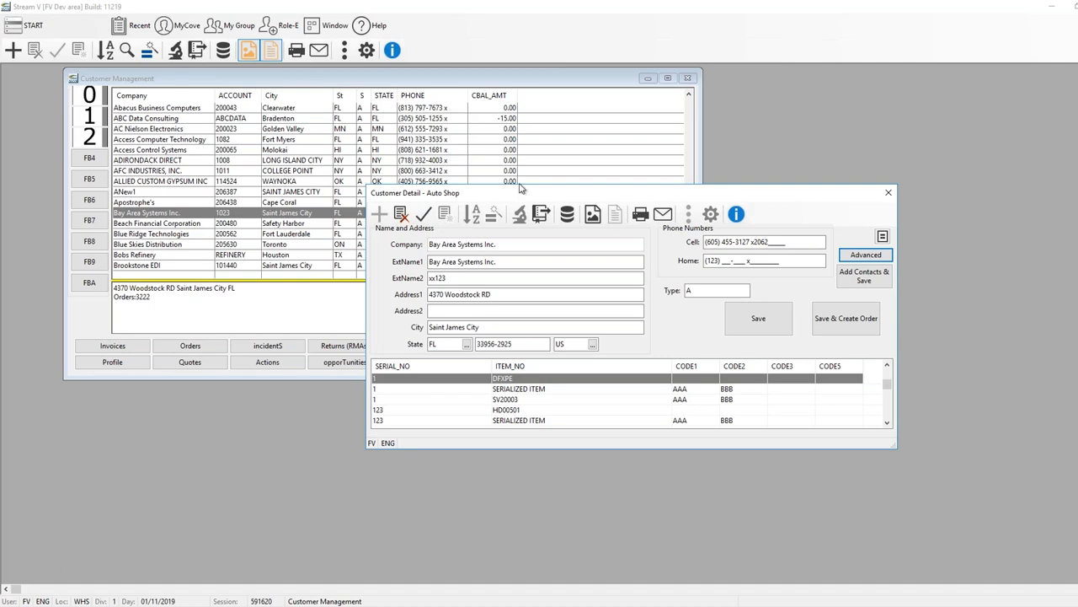
# Change the ExtName1 field label on the Auto Shop detail screen to "Long Name 1"
pyautogui.rightClick(446, 263)
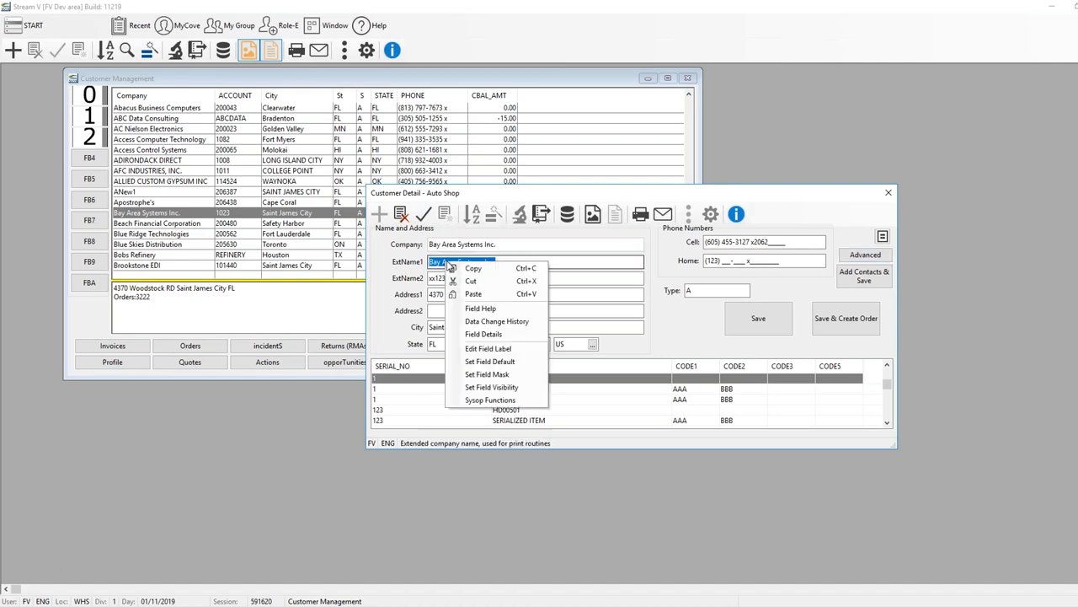
pyautogui.click(488, 348)
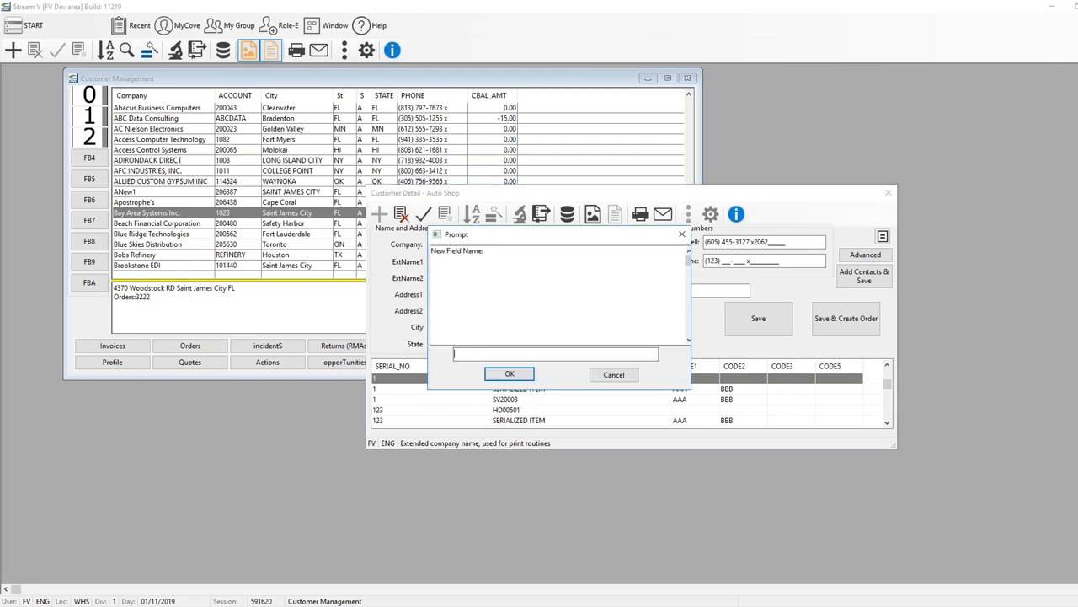
pyautogui.write('Long Name 2')
pyautogui.press('Return')
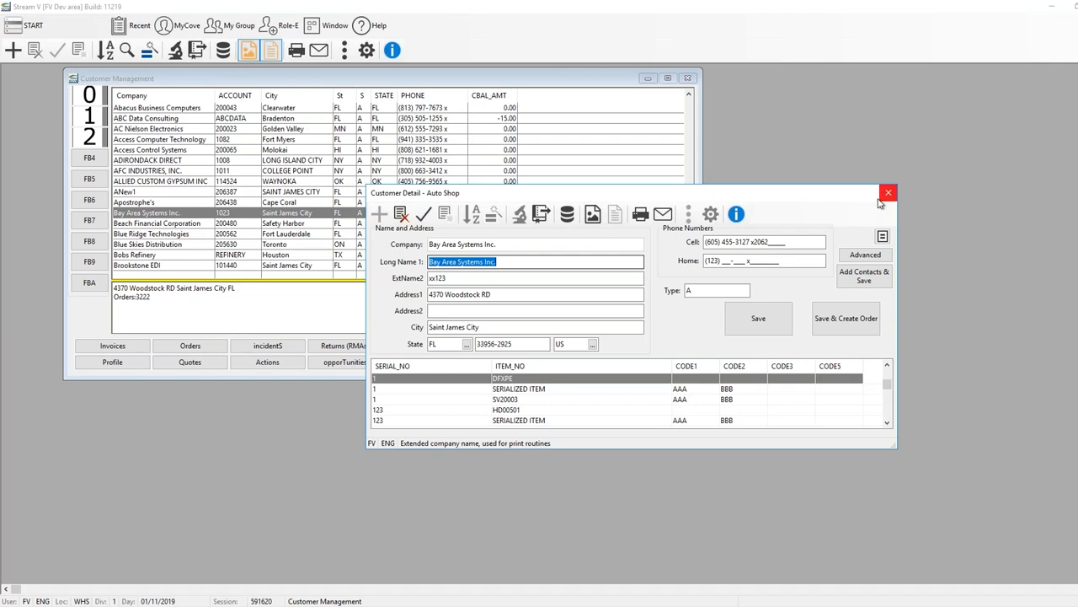
# In the advanced customer detail's demographic fields, rename the Code1 label to "Code Field 1" and close both detail windows
pyautogui.moveTo(695, 194); pyautogui.dragTo(674, 204)
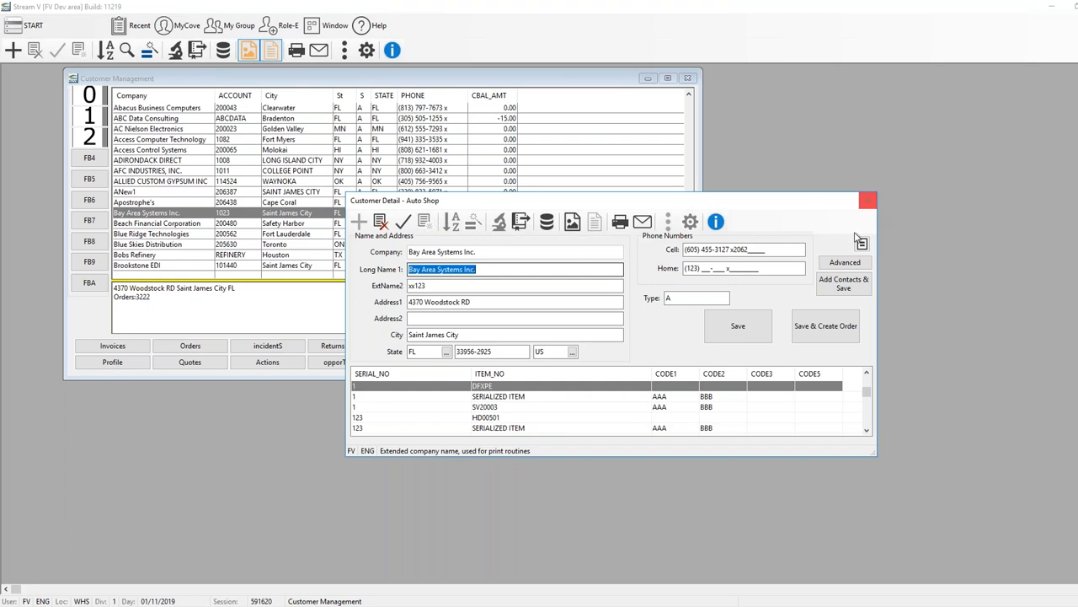
pyautogui.click(846, 263)
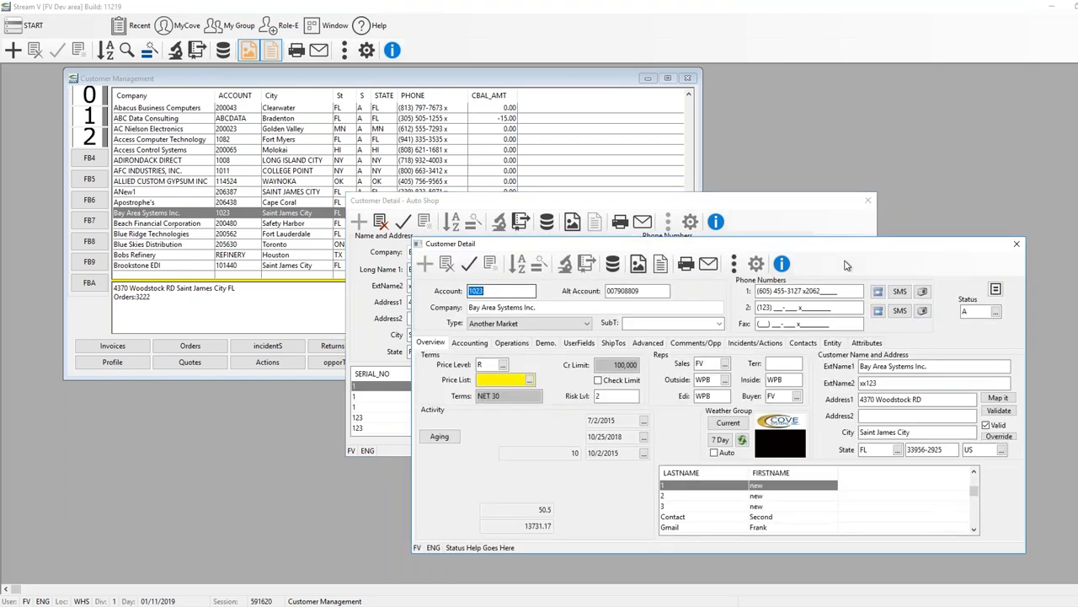
pyautogui.click(543, 342)
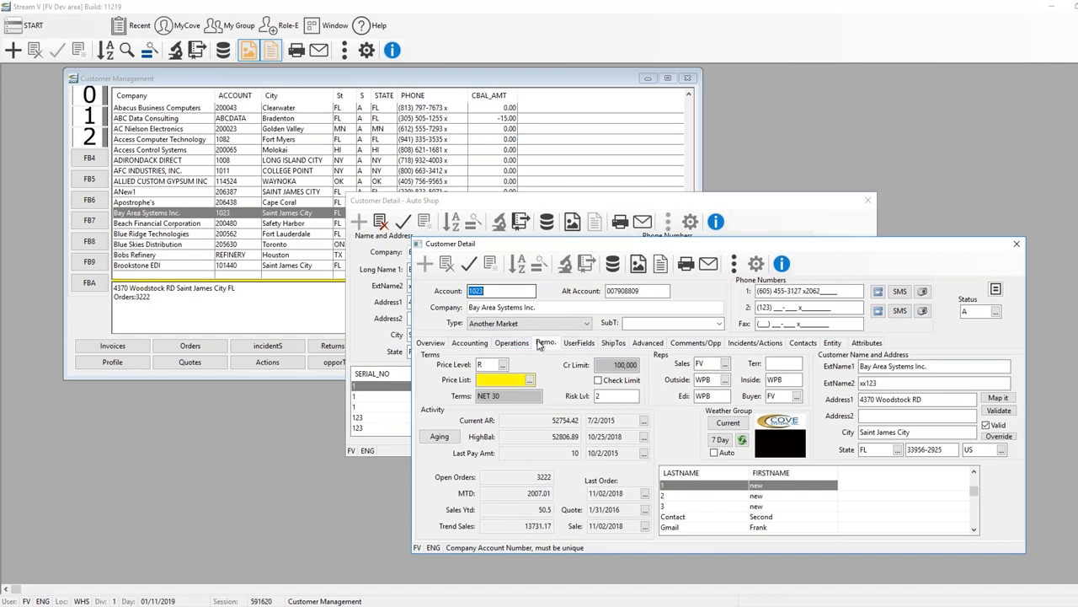
pyautogui.rightClick(679, 365)
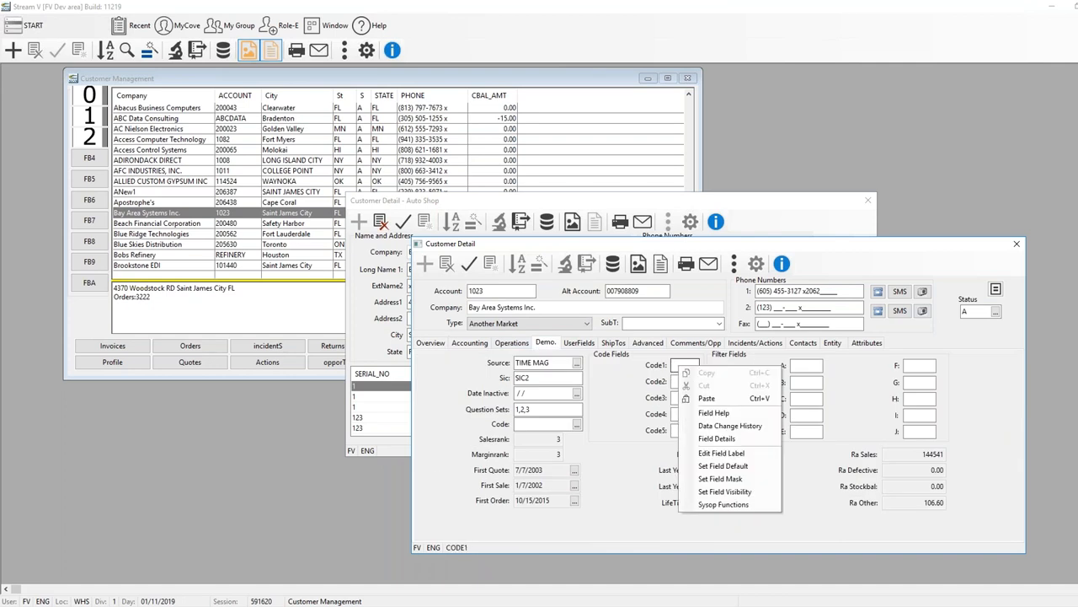
pyautogui.click(721, 453)
pyautogui.write('Co')
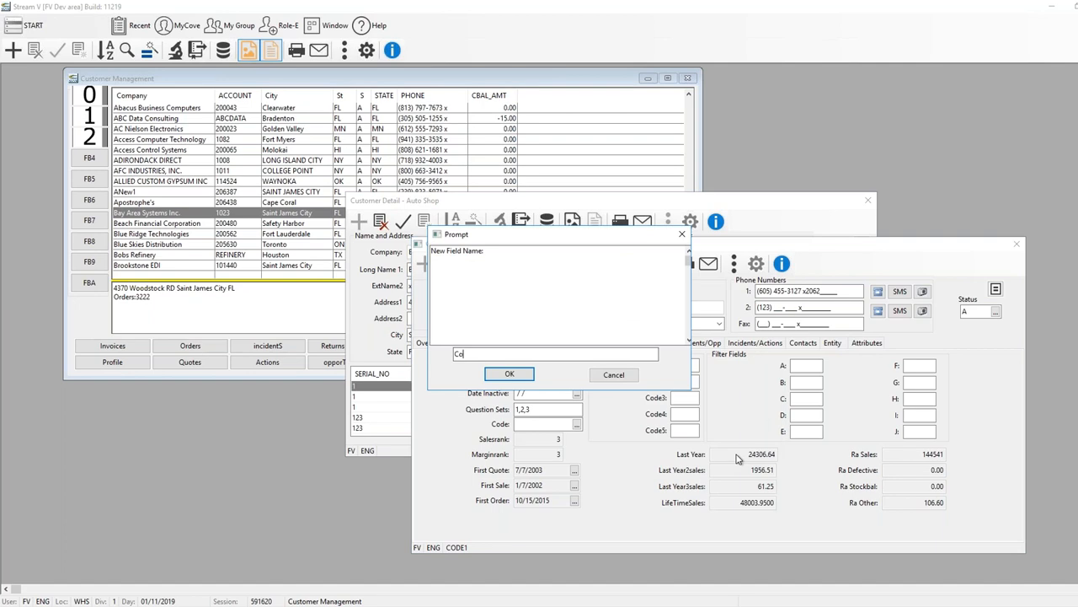
pyautogui.write('de Field 1')
pyautogui.press('Return')
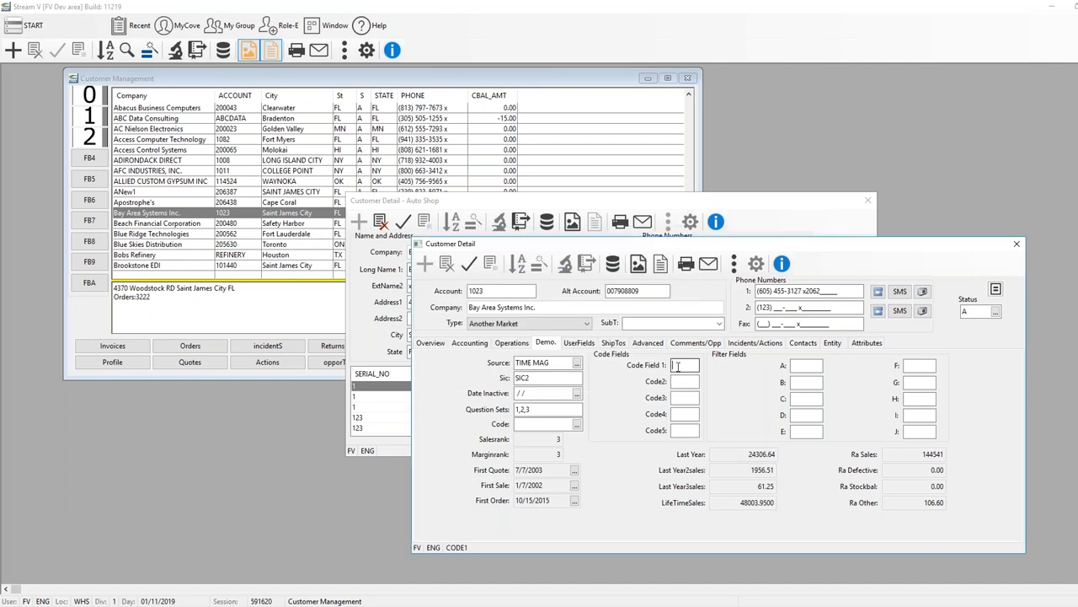
pyautogui.click(1017, 244)
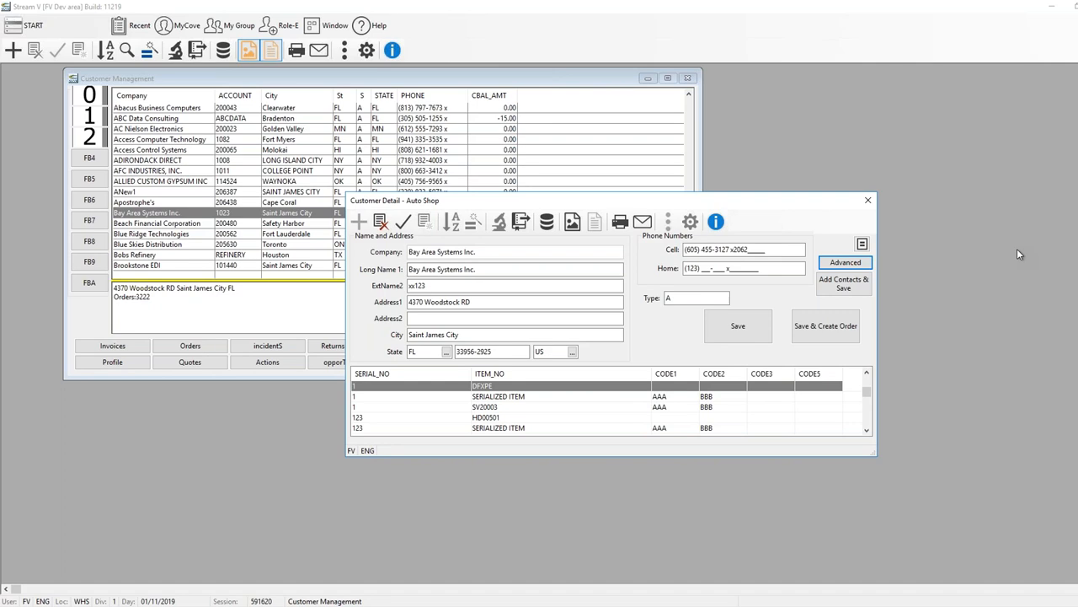
pyautogui.click(867, 201)
# Open System Control File Maintenance and find the COVEVERT parameter
pyautogui.click(179, 25)
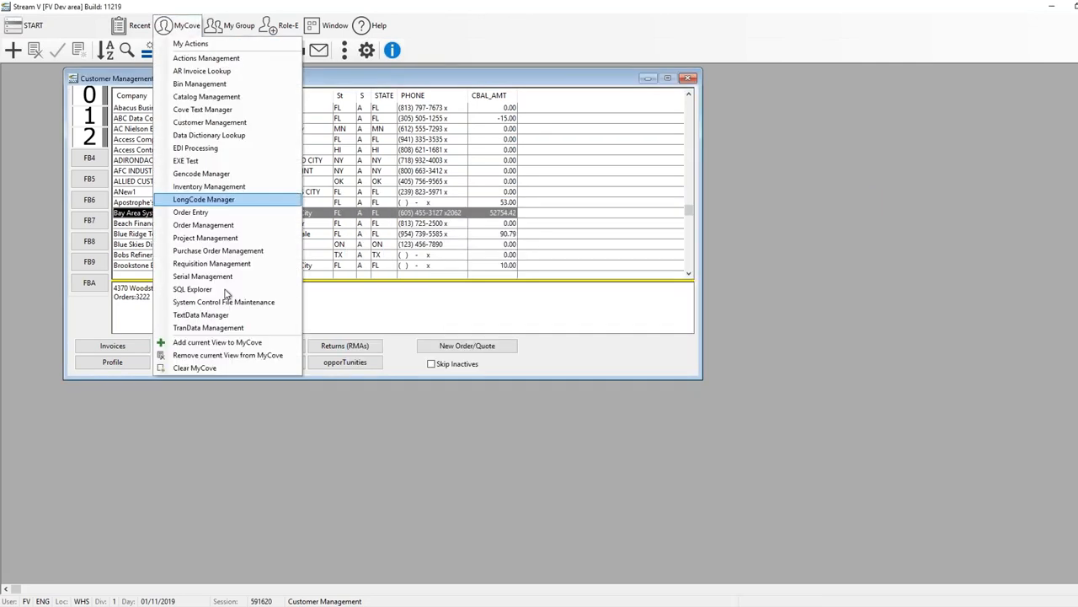
pyautogui.click(227, 301)
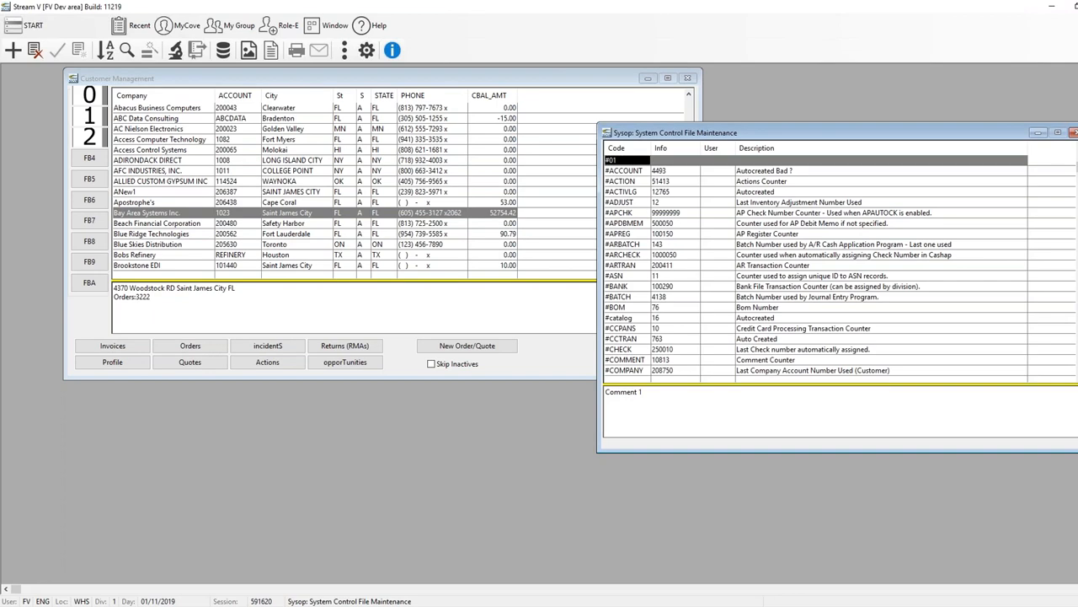
pyautogui.click(687, 233)
pyautogui.write('view')
pyautogui.press('Return')
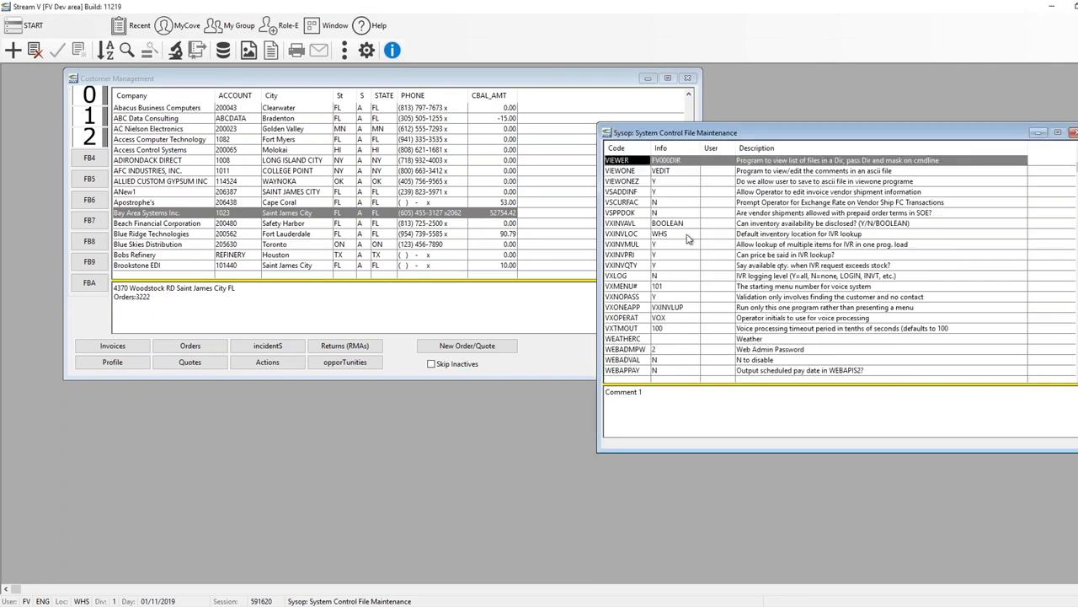
pyautogui.write('covevert')
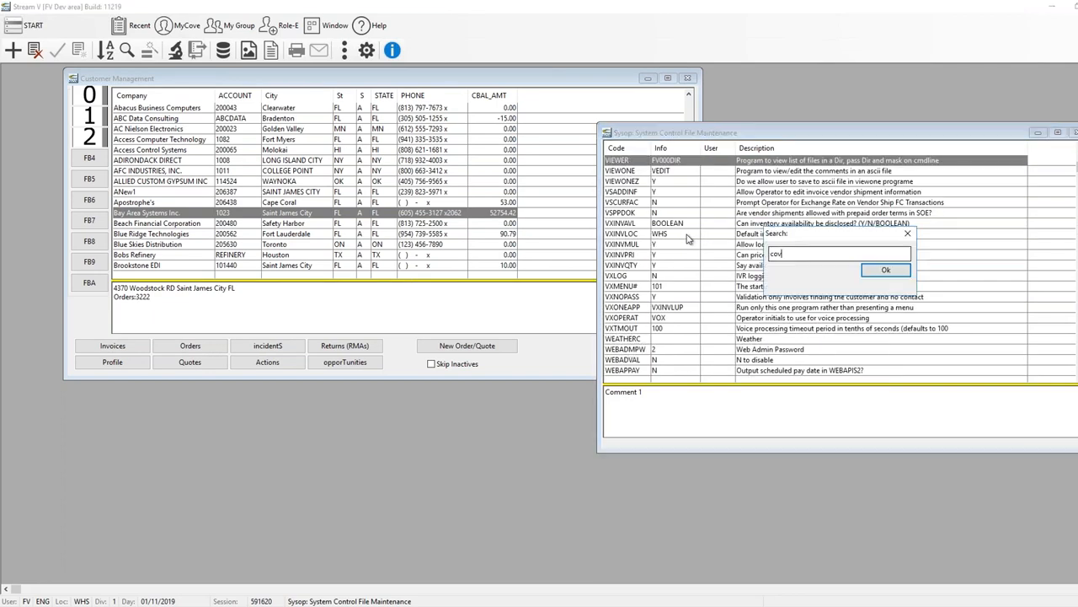
pyautogui.press('Return')
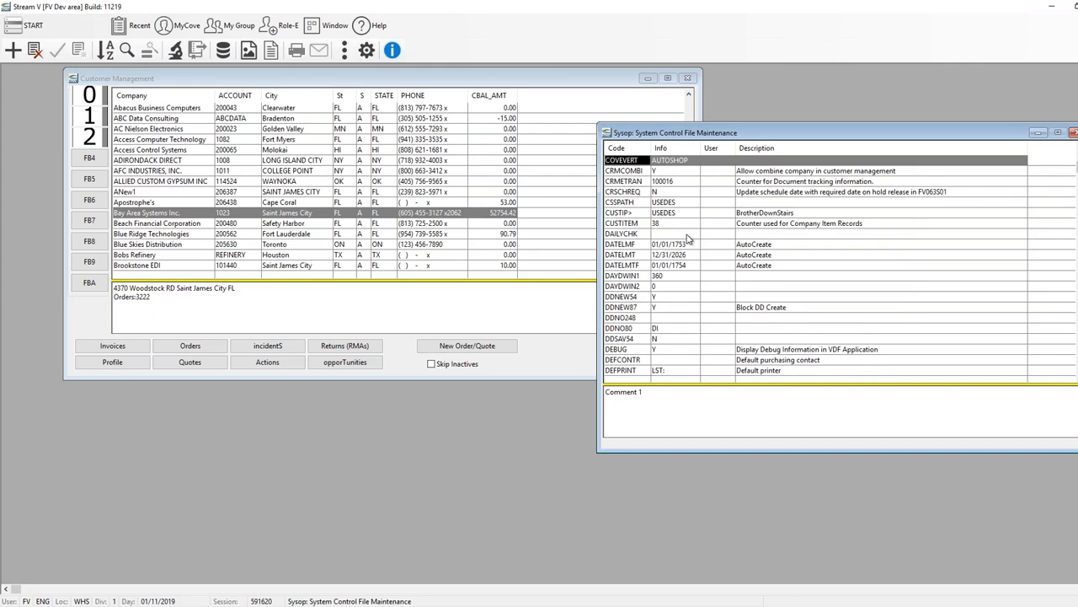
# Clear the COVEVERT parameter's Info value, enter "AUTOSHOP," as its description, and save the record
pyautogui.press('Return')
pyautogui.press('Tab')
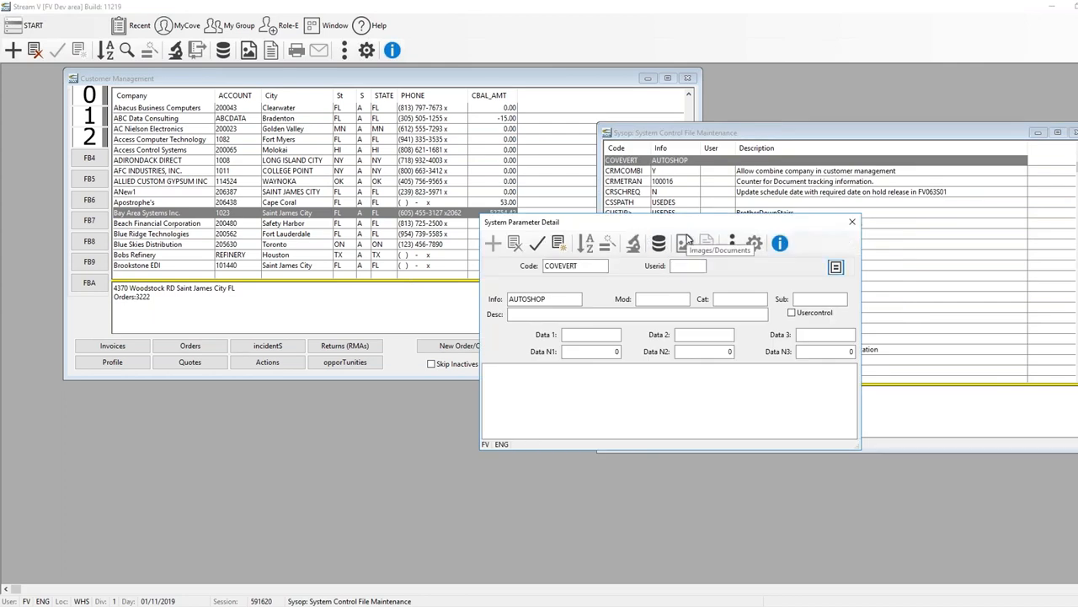
pyautogui.press('Tab')
pyautogui.press('Delete')
pyautogui.press('Tab')
pyautogui.press('Tab')
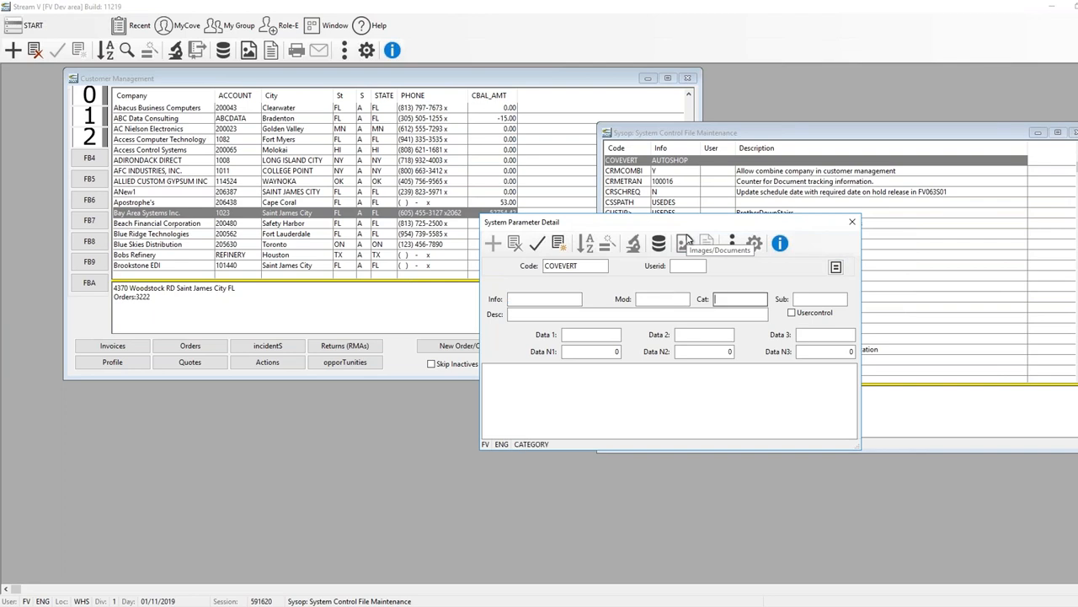
pyautogui.press('Tab')
pyautogui.press('Tab')
pyautogui.write('AUTO')
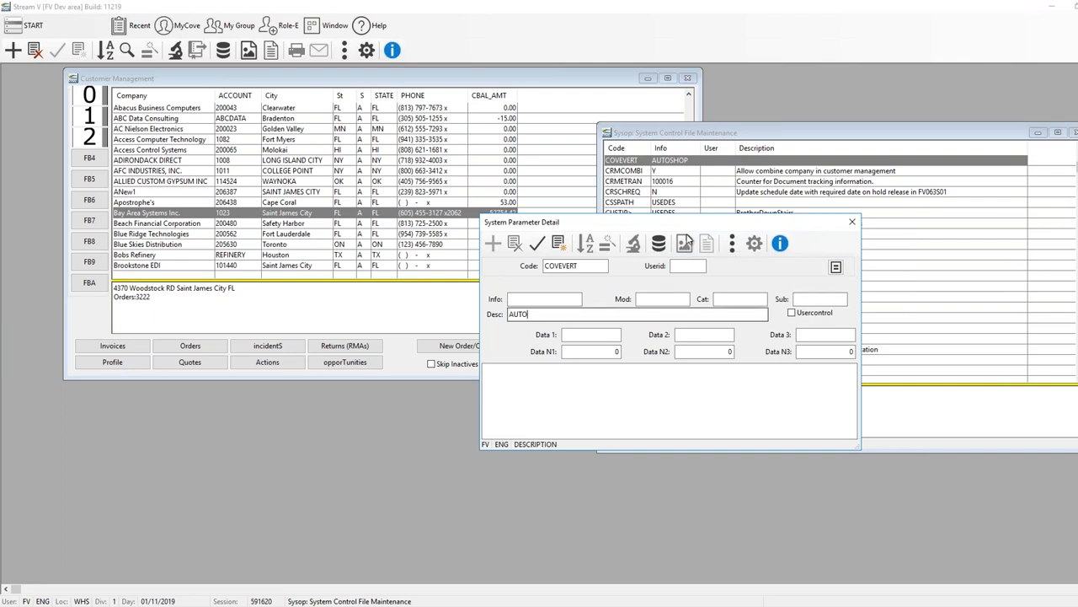
pyautogui.write('SHOP,')
pyautogui.press('Return')
# Close Customer Management and System Control File Maintenance, and exit the application
pyautogui.click(509, 135)
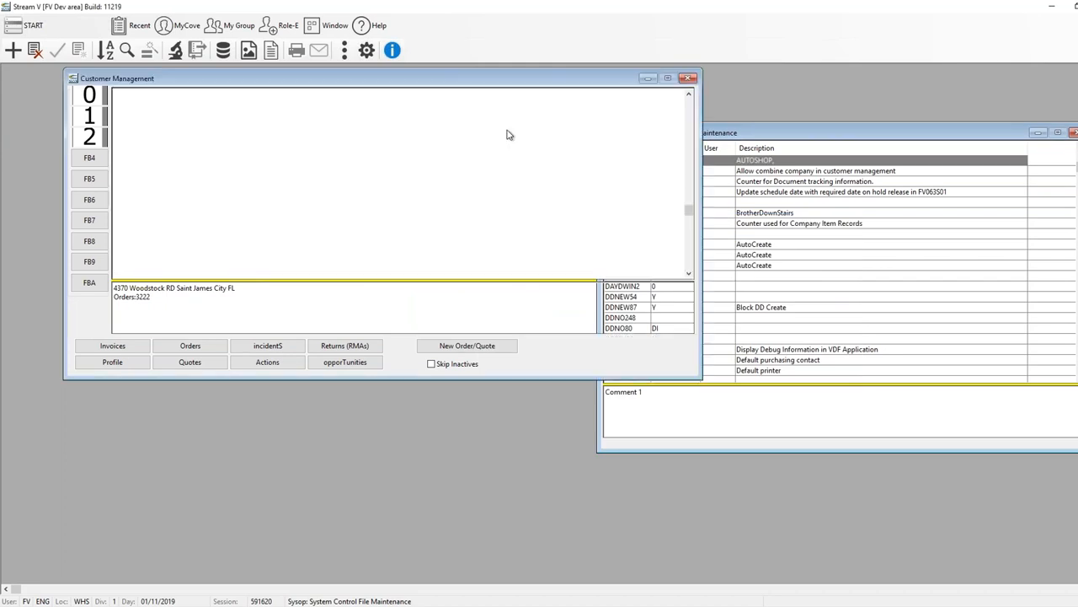
pyautogui.press('Escape')
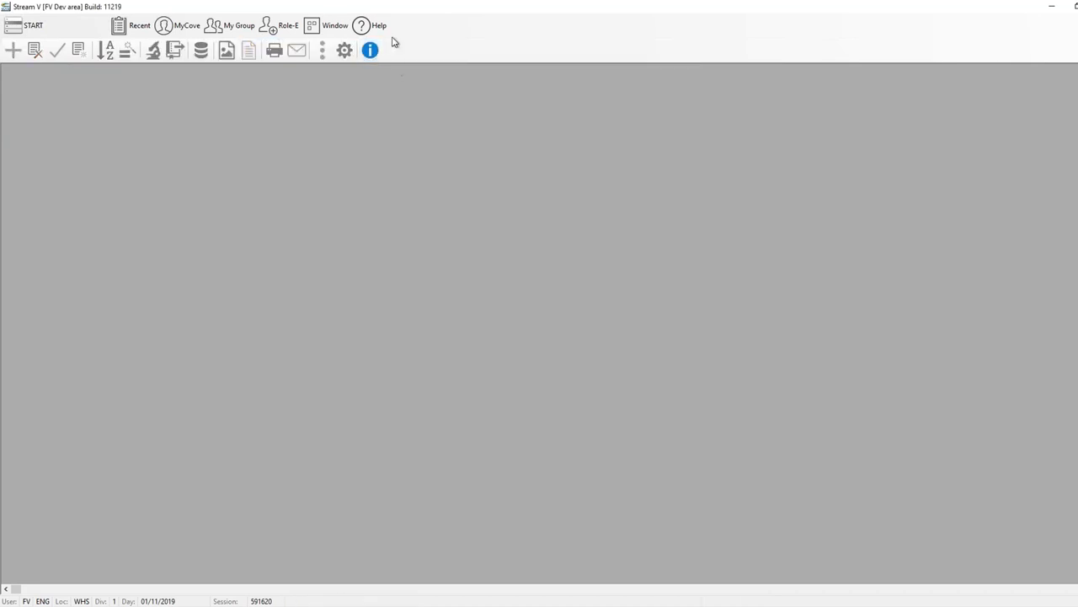
pyautogui.press('Escape')
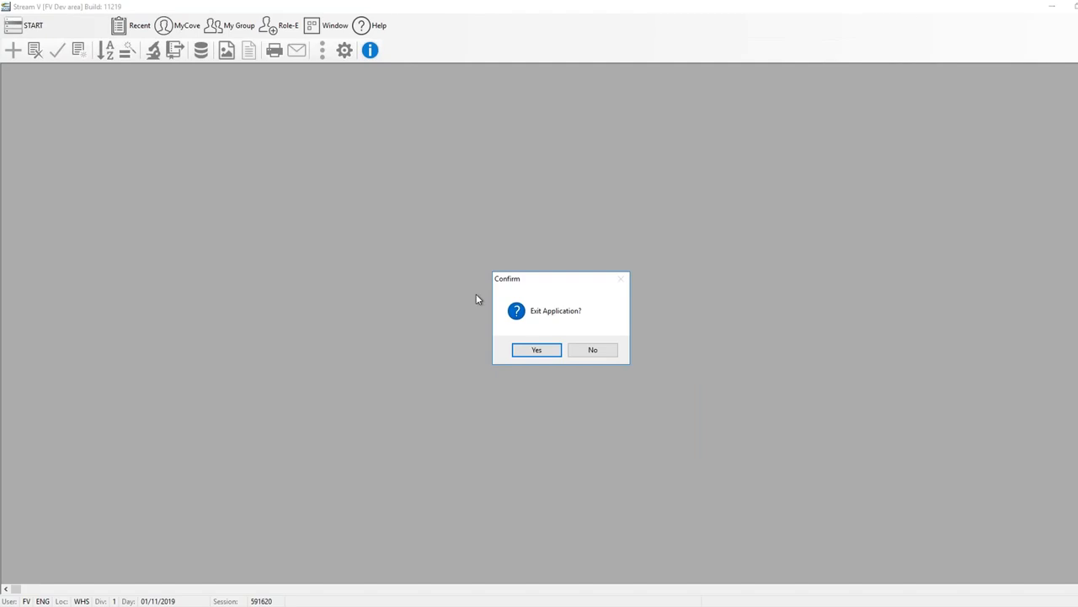
pyautogui.click(536, 350)
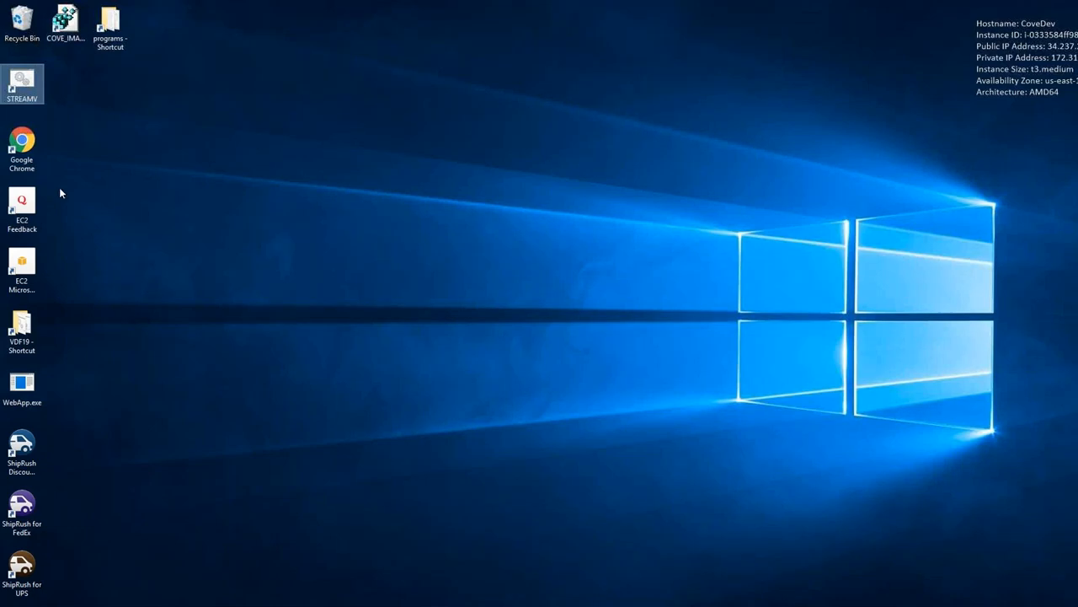